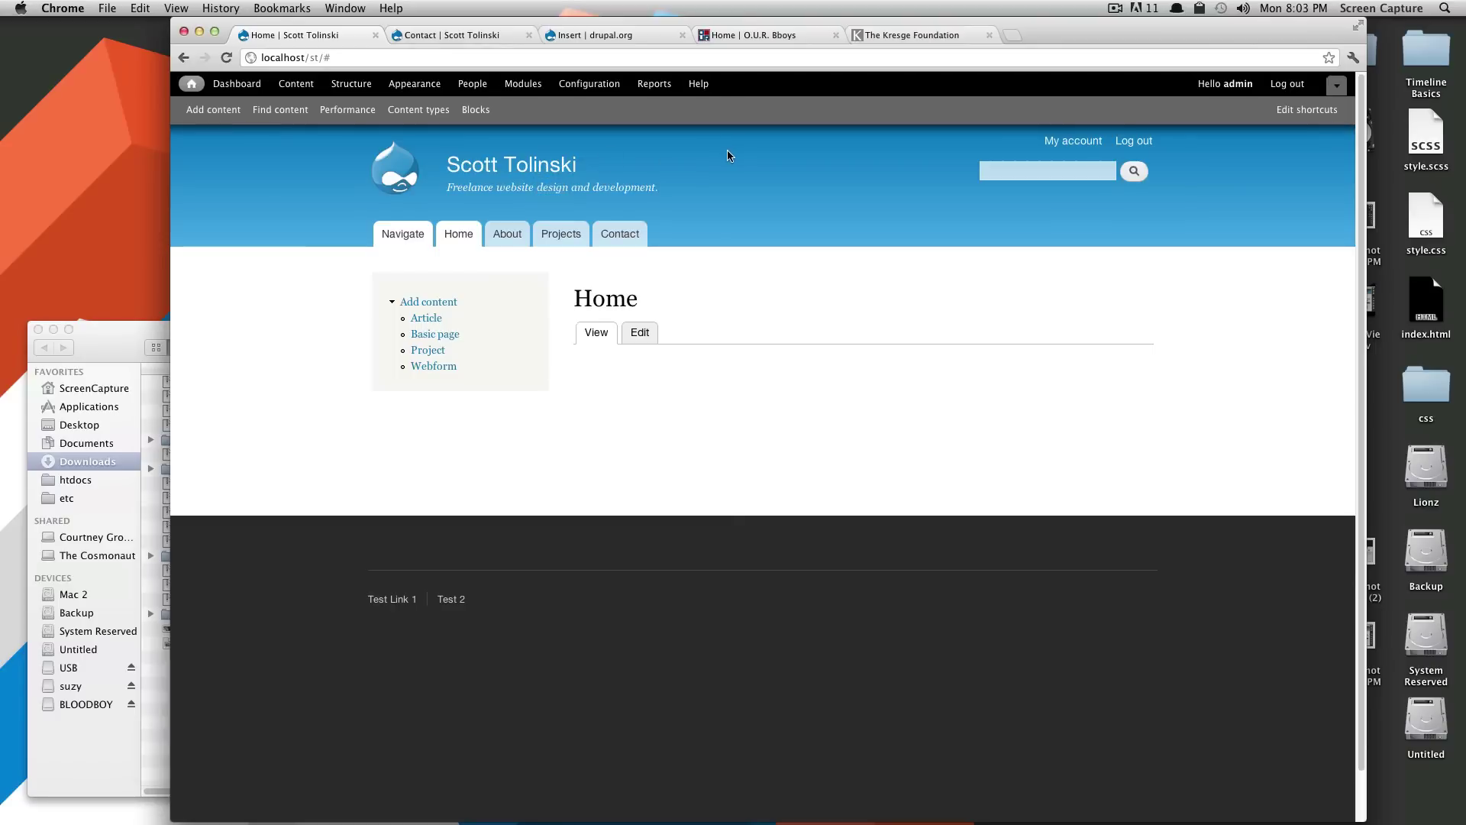
Open the Modules list and find the Views module, noting that it requires Chaos tools
{"action": "left_click", "coordinate": [537, 87]}
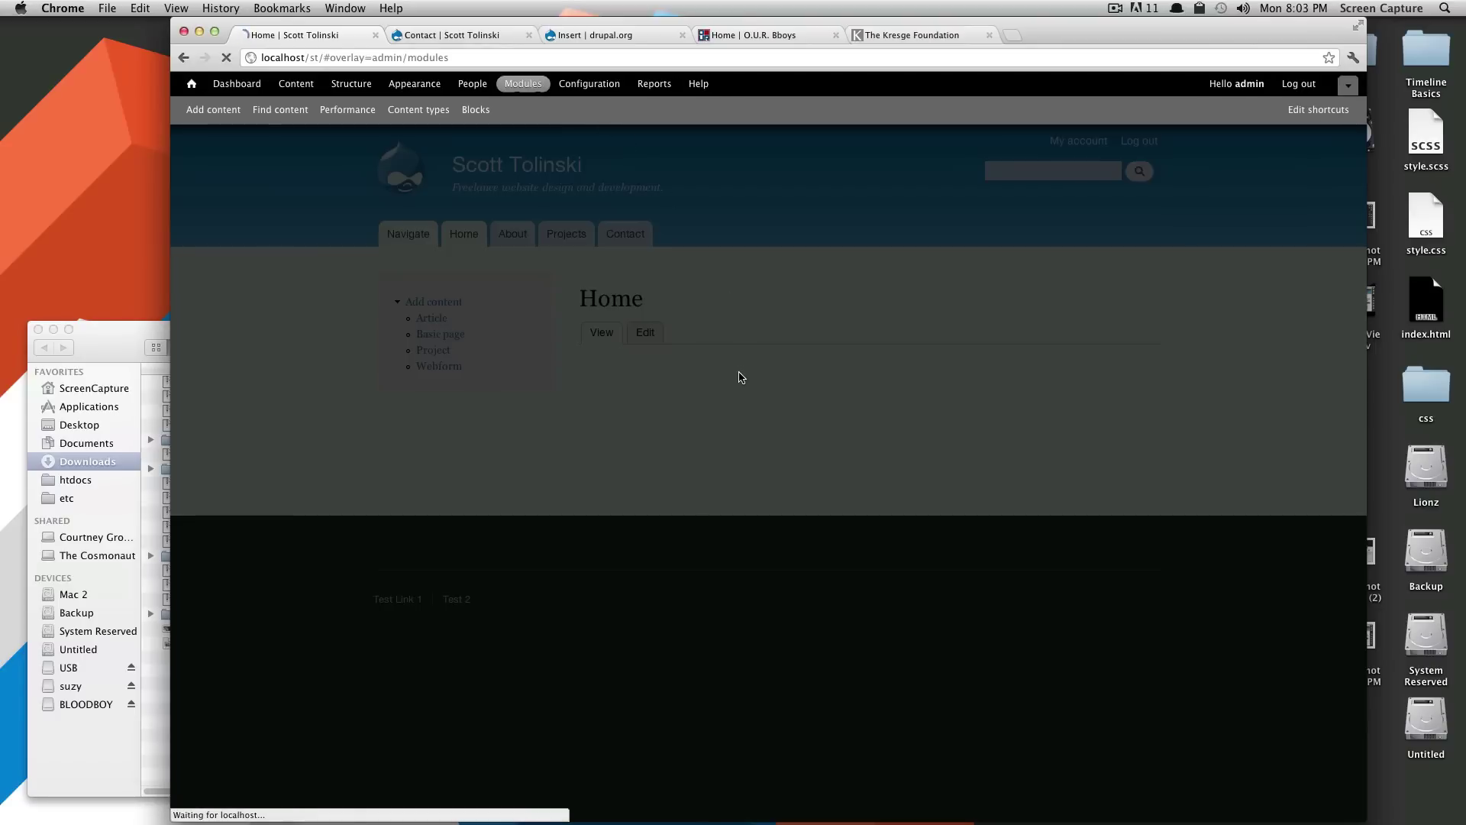
{"action": "scroll", "coordinate": [739, 373], "scroll_direction": "down", "scroll_amount": 15}
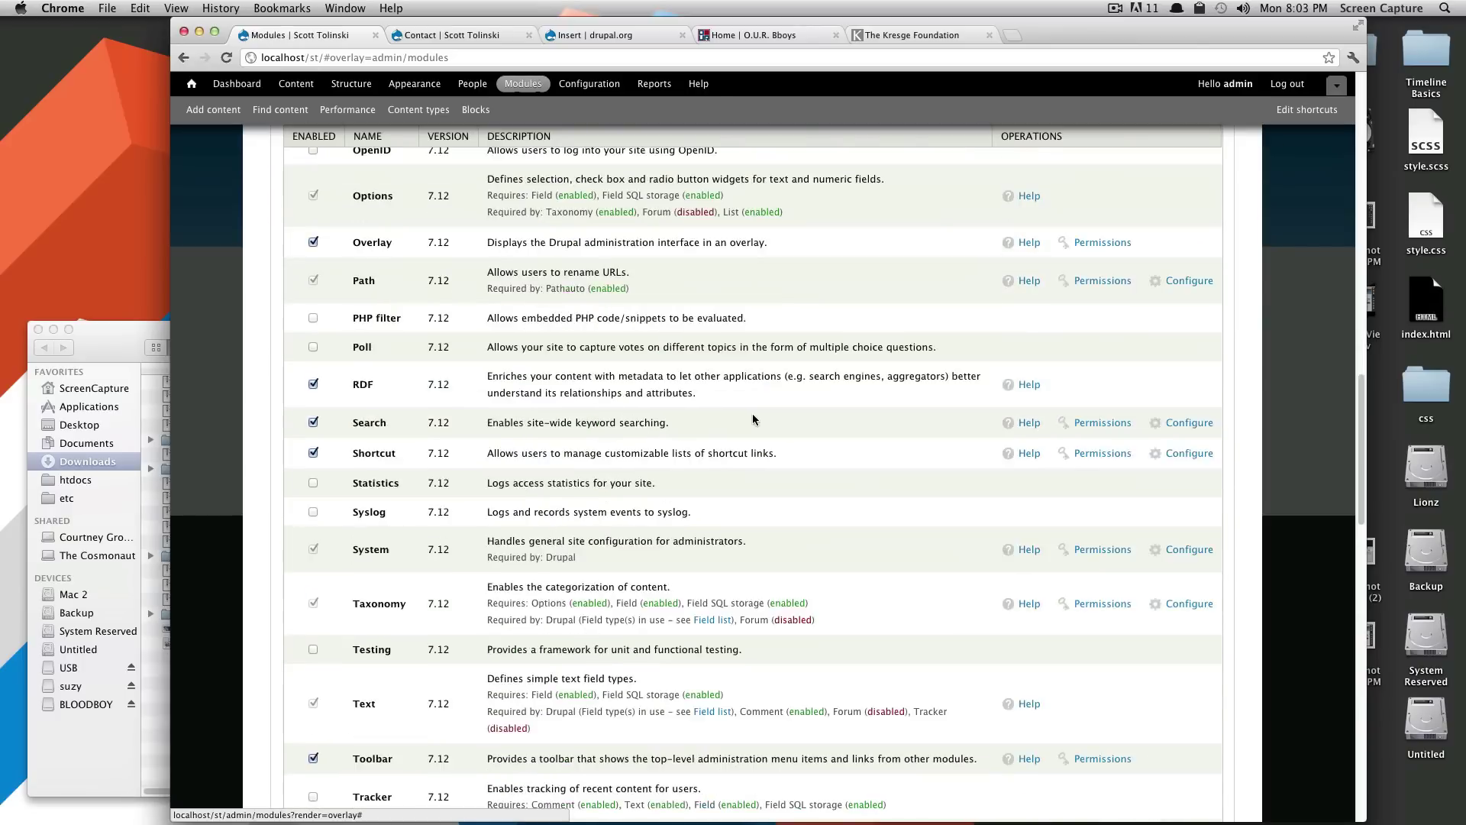
{"action": "scroll", "coordinate": [753, 420], "scroll_direction": "down", "scroll_amount": 20}
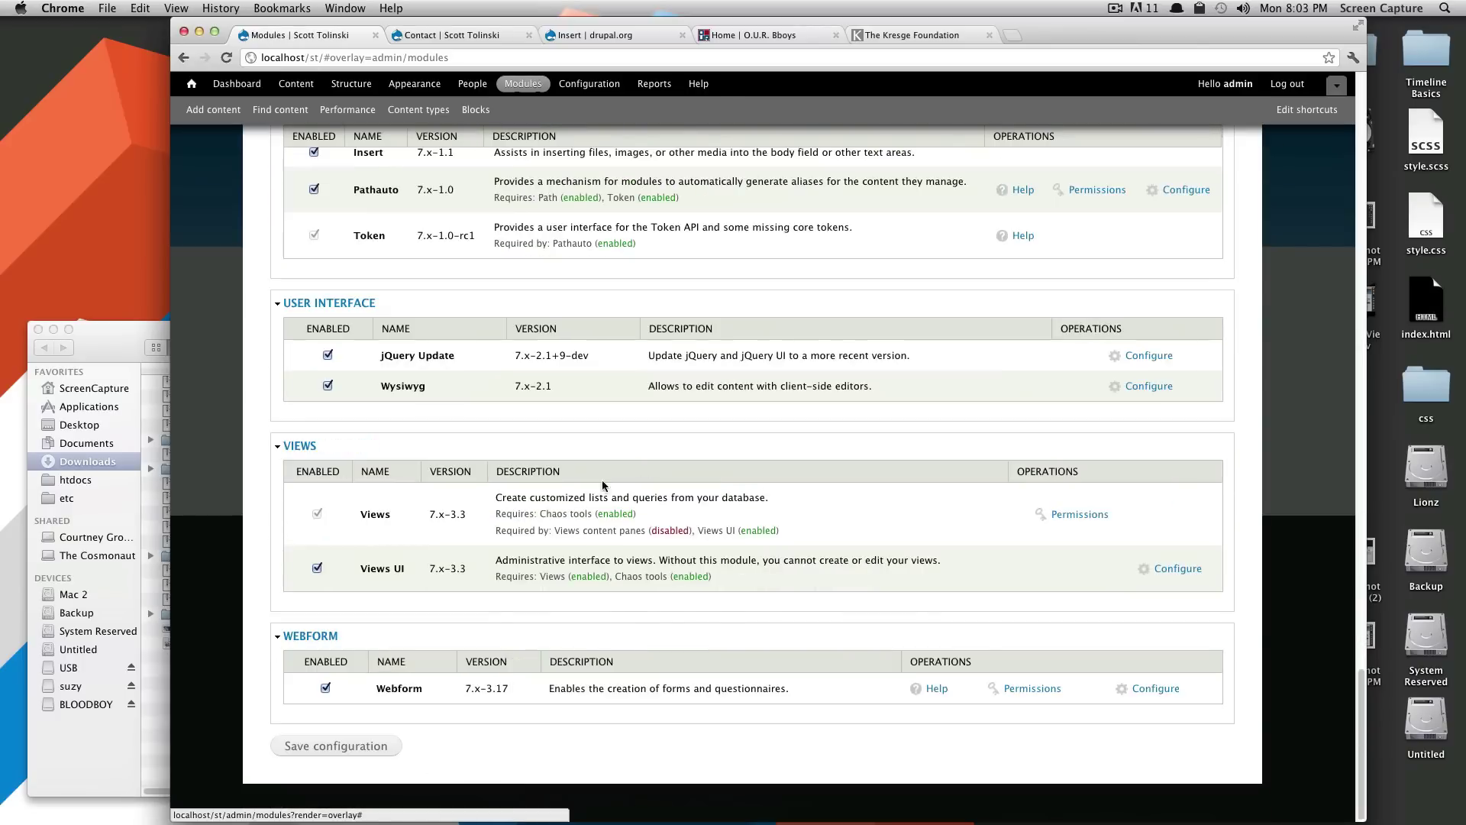
{"action": "double_click", "coordinate": [375, 514]}
{"action": "left_click", "coordinate": [396, 517]}
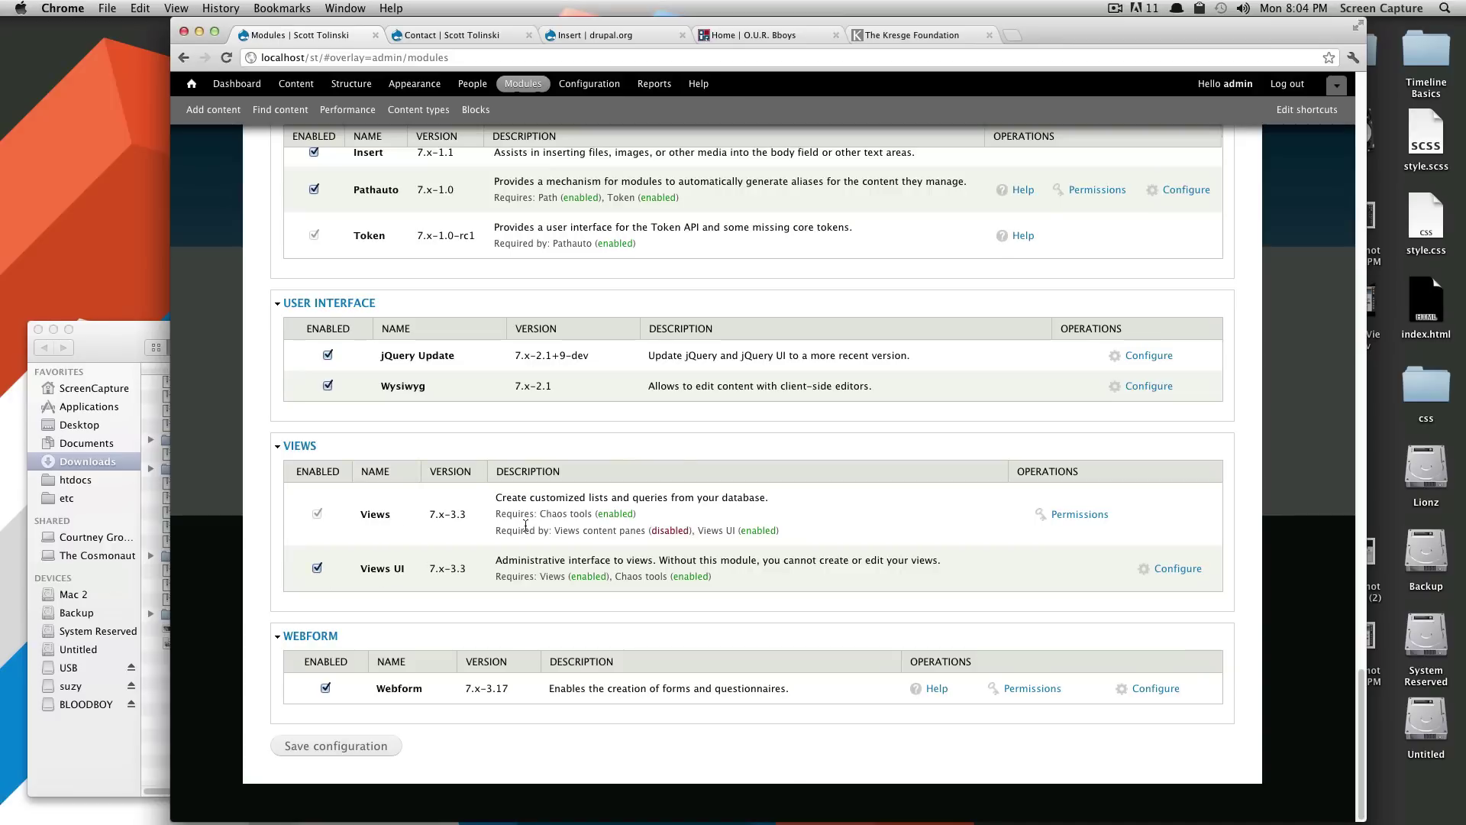
{"action": "left_click_drag", "start_coordinate": [507, 514], "coordinate": [579, 511]}
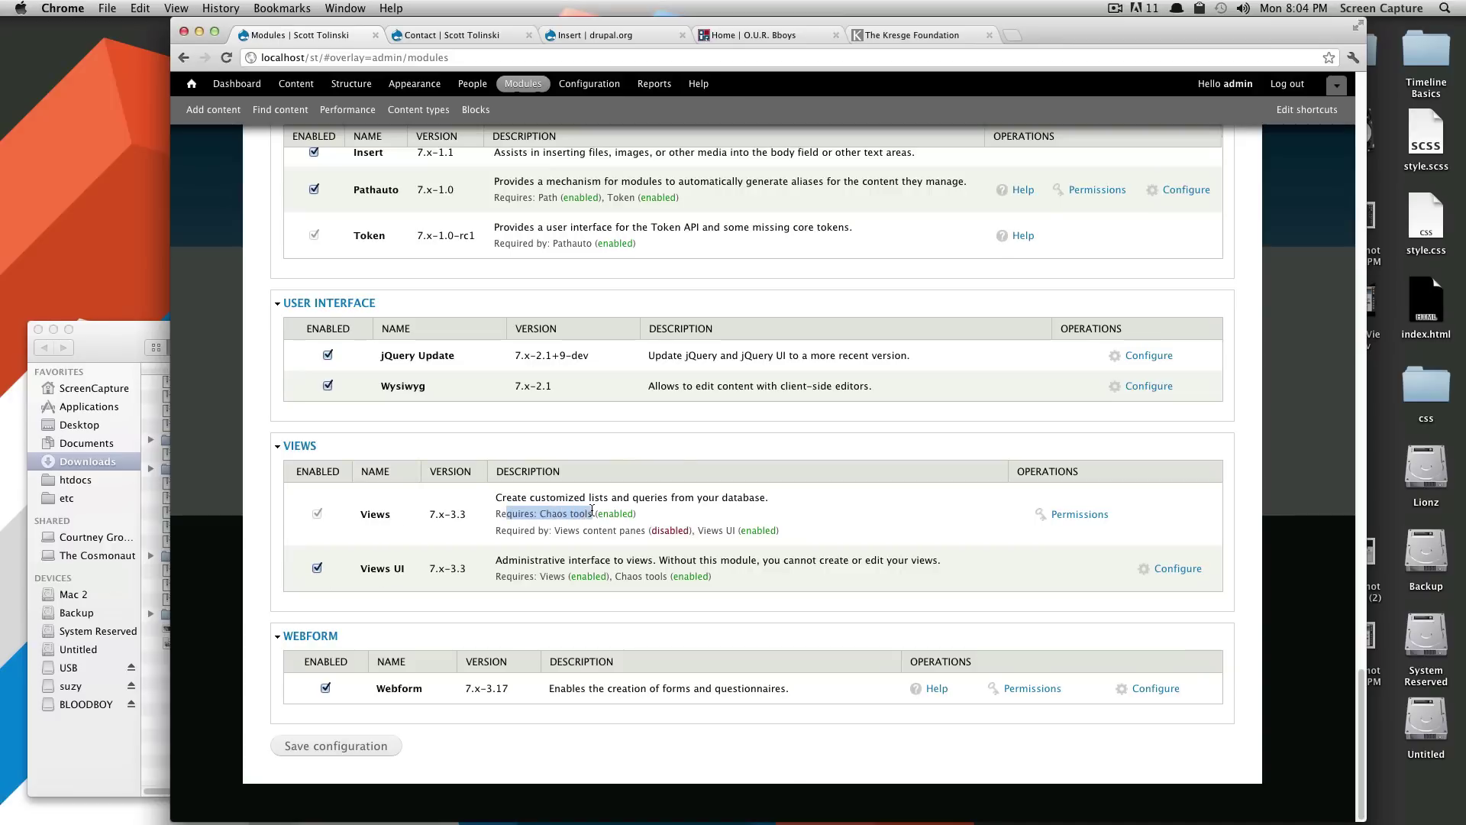
Look over the rest of the module list, then close the overlay to return home
{"action": "scroll", "coordinate": [580, 520], "scroll_direction": "up", "scroll_amount": 12}
{"action": "scroll", "coordinate": [580, 522], "scroll_direction": "up", "scroll_amount": 15}
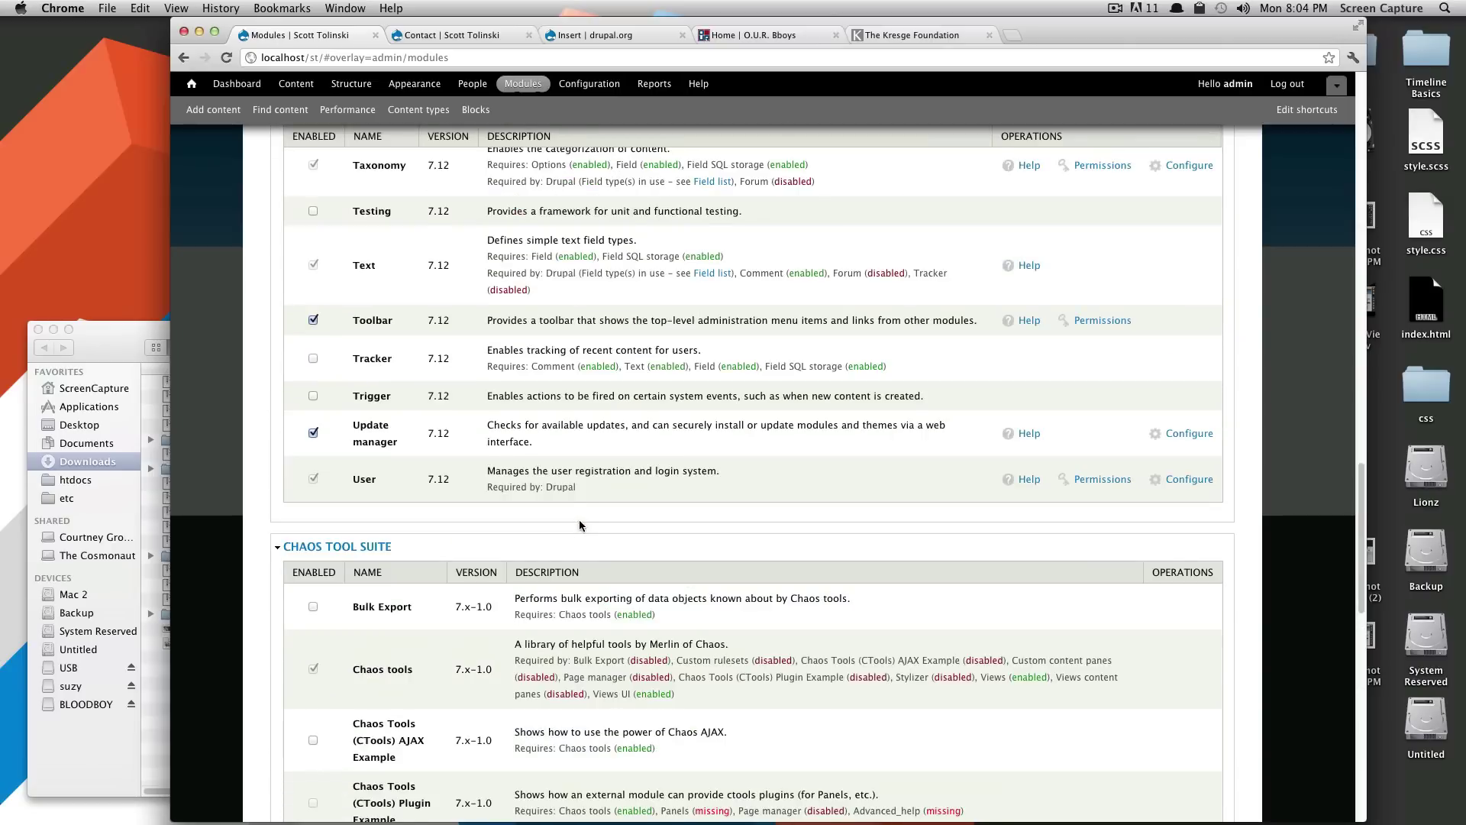
{"action": "scroll", "coordinate": [578, 525], "scroll_direction": "up", "scroll_amount": 5}
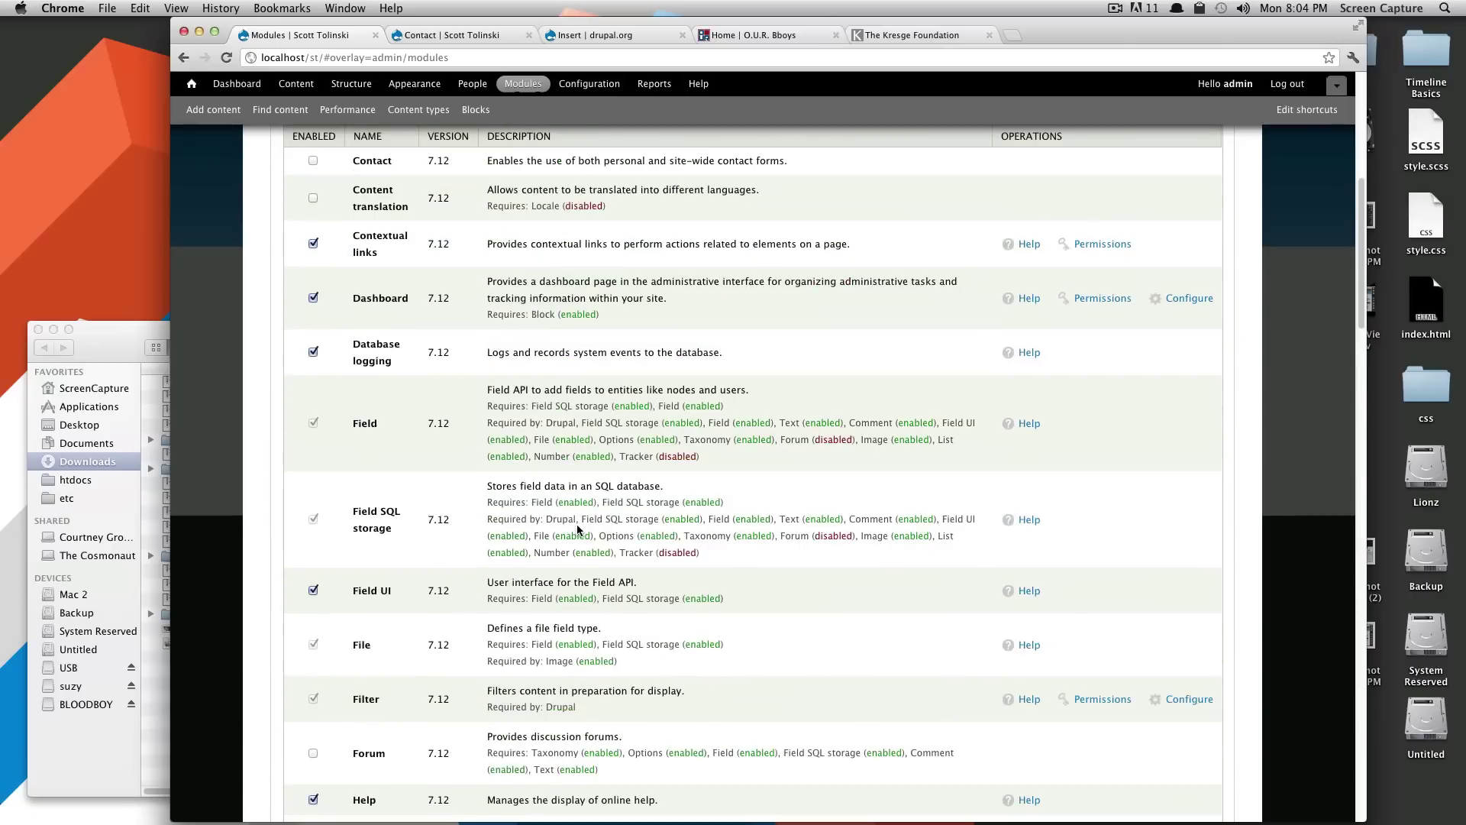
{"action": "scroll", "coordinate": [575, 527], "scroll_direction": "down", "scroll_amount": 9}
{"action": "scroll", "coordinate": [574, 527], "scroll_direction": "down", "scroll_amount": 2}
{"action": "scroll", "coordinate": [574, 525], "scroll_direction": "down", "scroll_amount": 15}
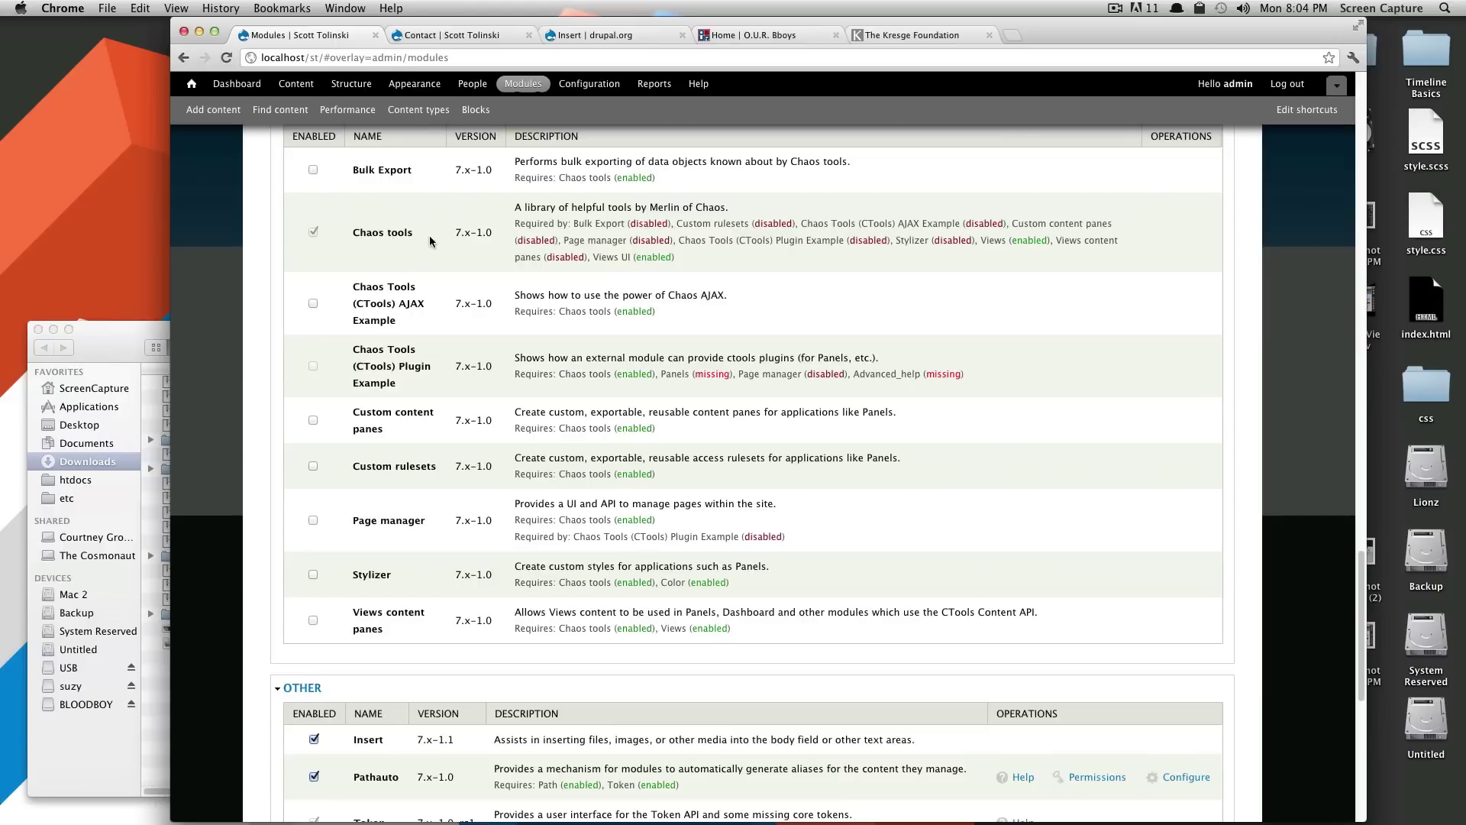
{"action": "scroll", "coordinate": [423, 254], "scroll_direction": "up", "scroll_amount": 2}
{"action": "left_click_drag", "start_coordinate": [356, 288], "coordinate": [413, 291]}
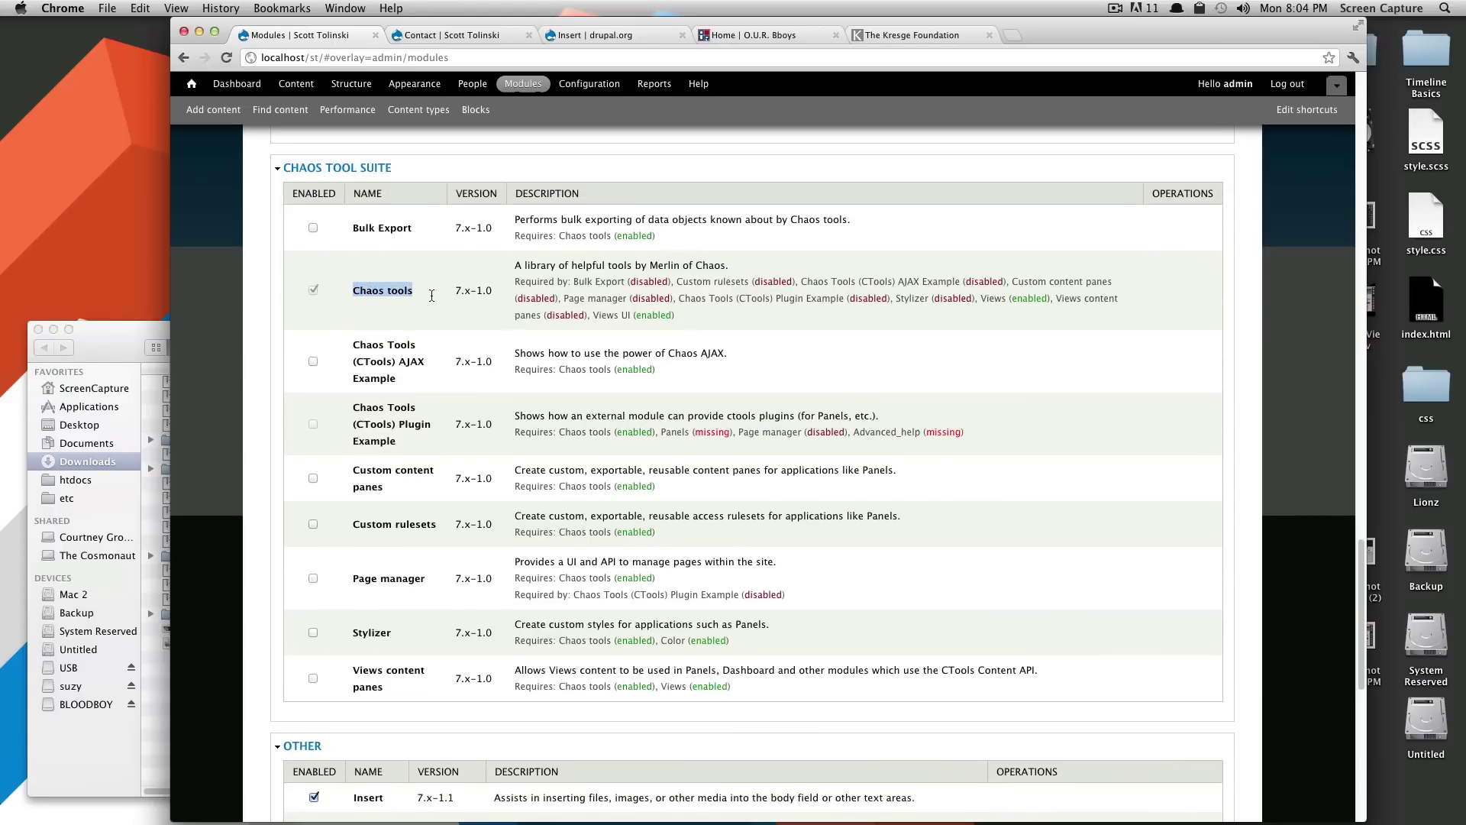
{"action": "scroll", "coordinate": [764, 328], "scroll_direction": "up", "scroll_amount": 15}
{"action": "scroll", "coordinate": [901, 324], "scroll_direction": "up", "scroll_amount": 15}
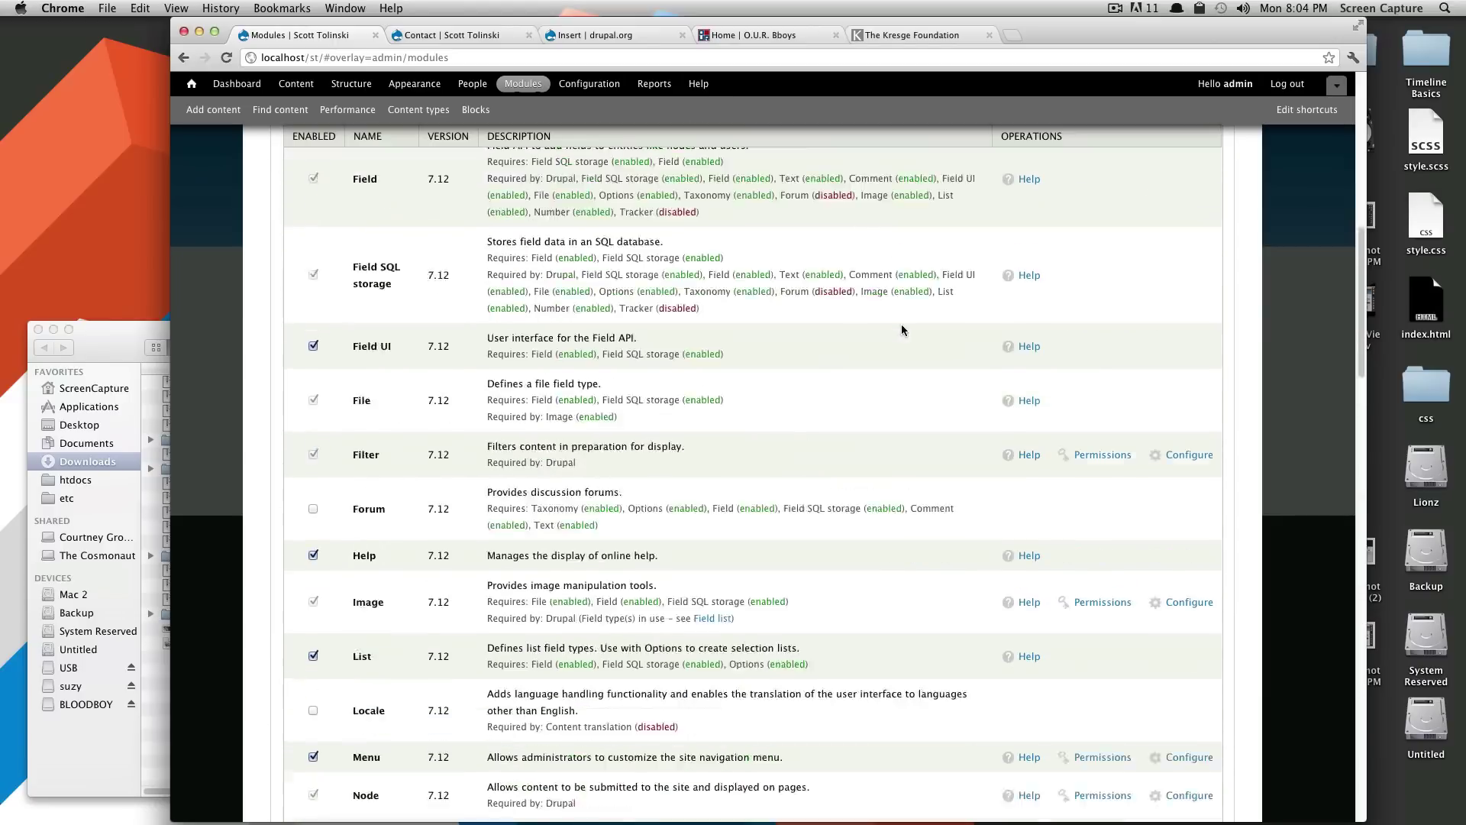
{"action": "left_click", "coordinate": [1272, 180]}
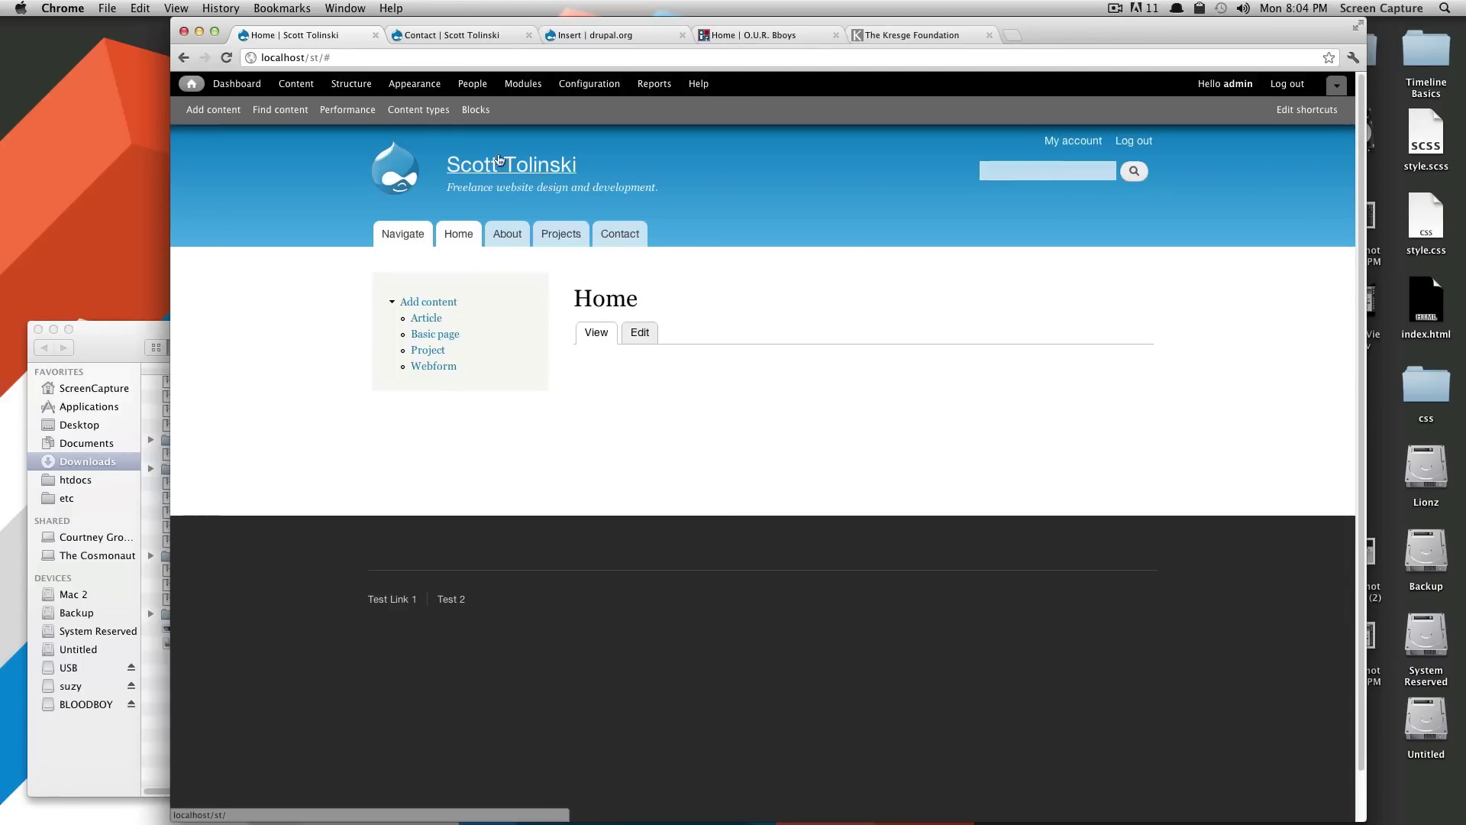
Go to Structure > Views and add the Views page to the admin shortcut bar
{"action": "left_click", "coordinate": [353, 85]}
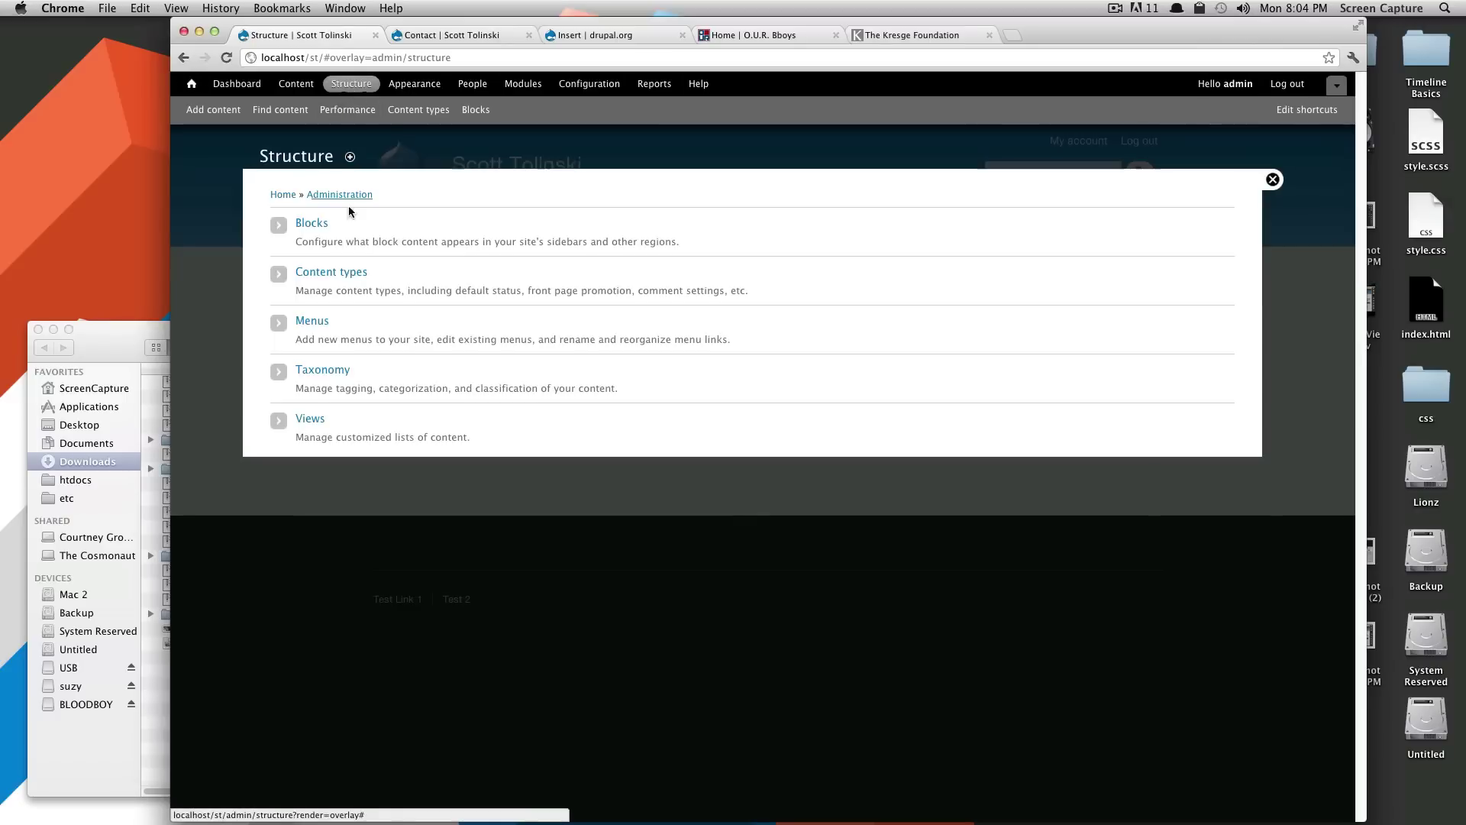
{"action": "left_click", "coordinate": [308, 419]}
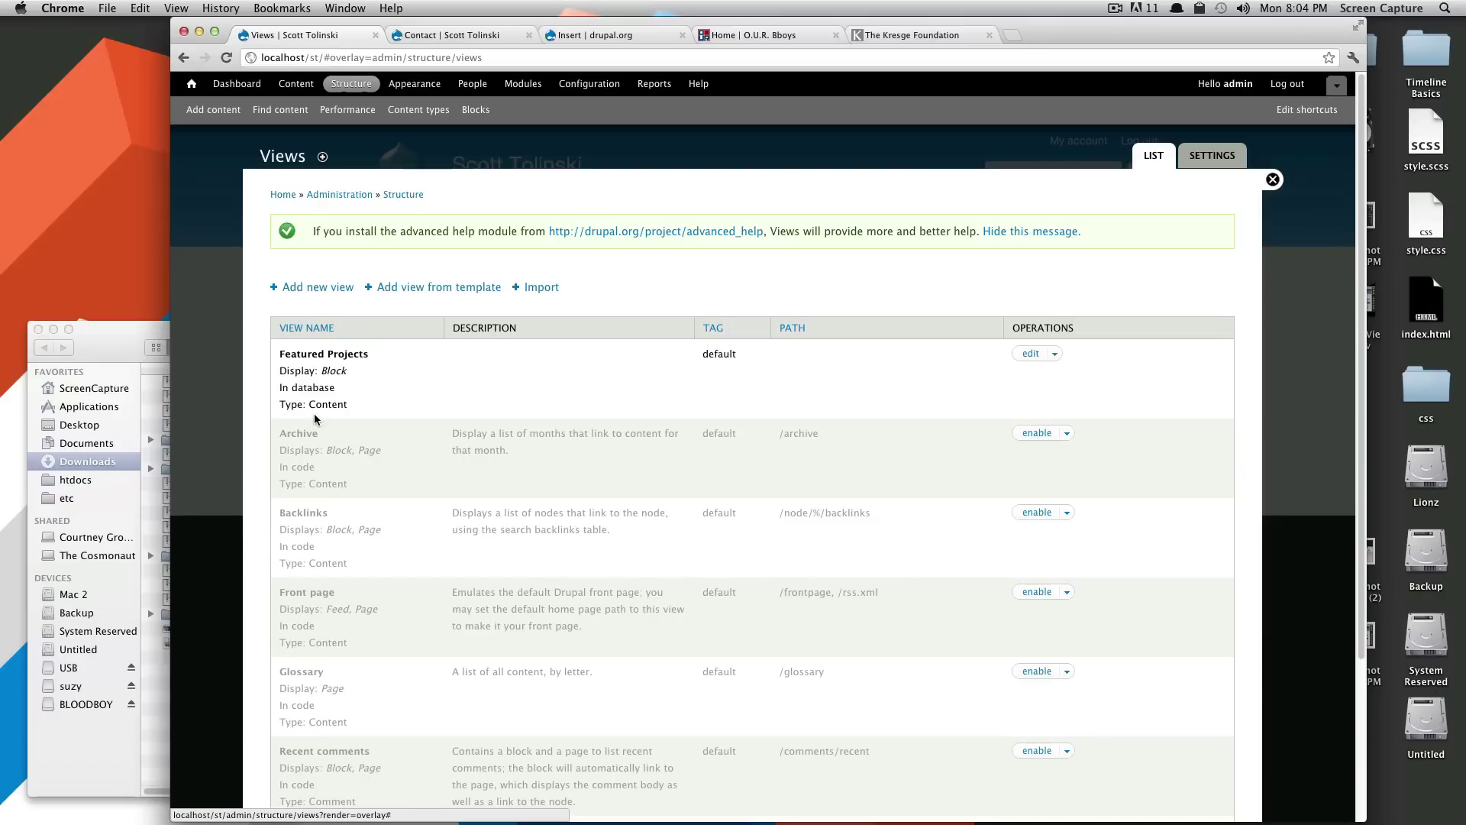
{"action": "left_click", "coordinate": [322, 158]}
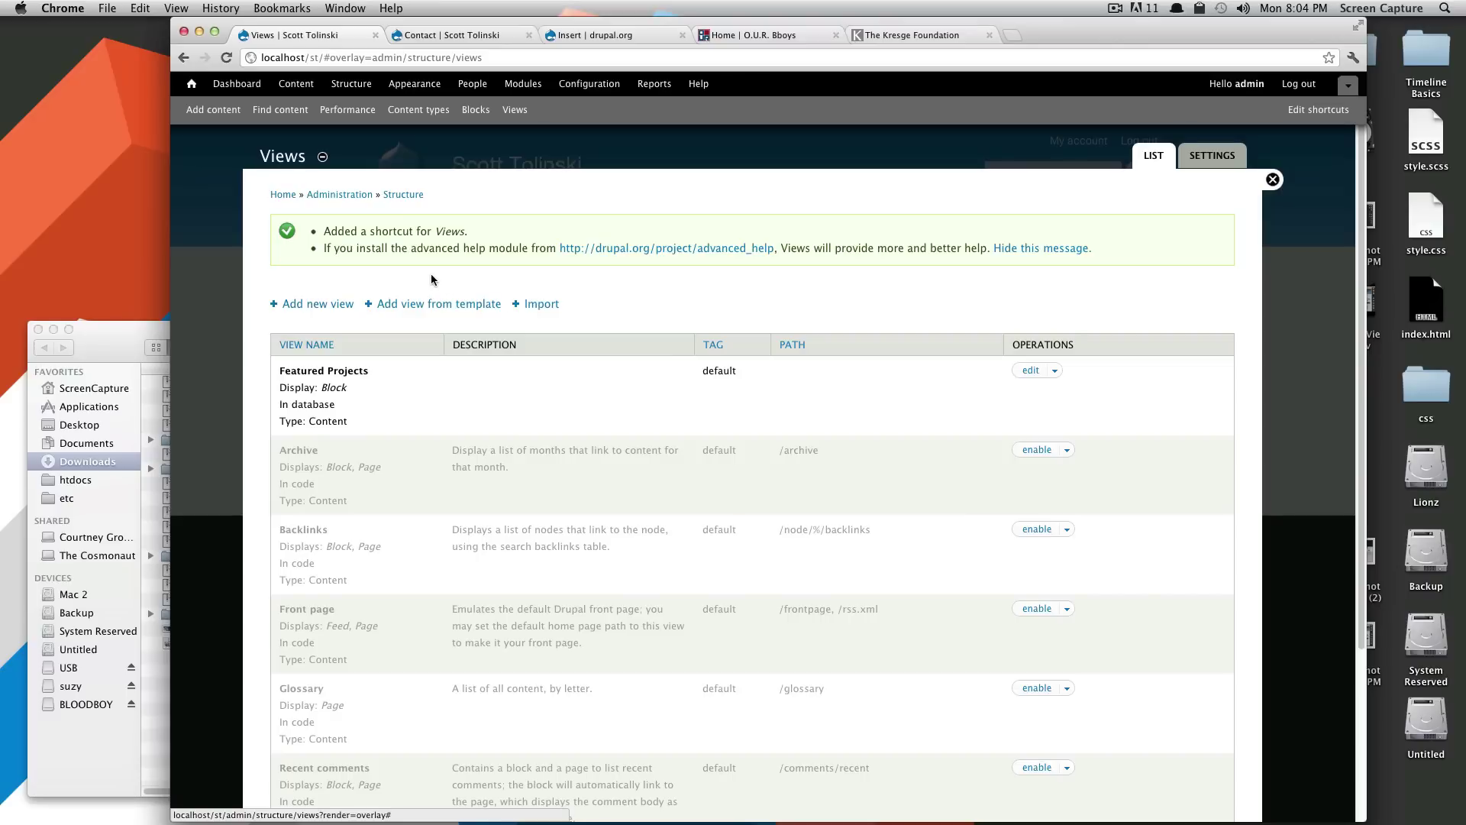
Start a new view named 'Test View' with the description 'Test view delete later'
{"action": "left_click", "coordinate": [317, 306]}
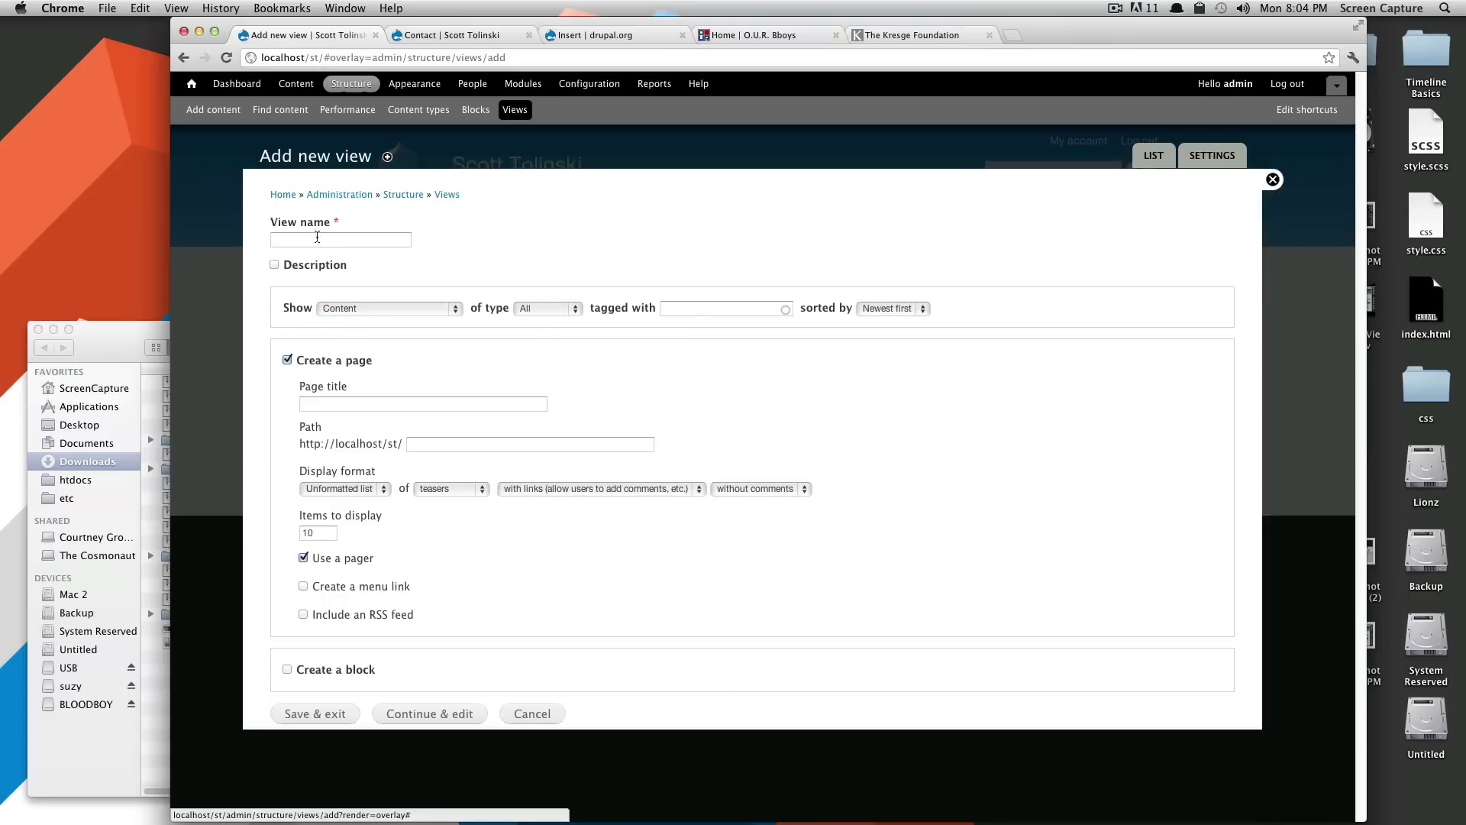
{"action": "left_click", "coordinate": [320, 236]}
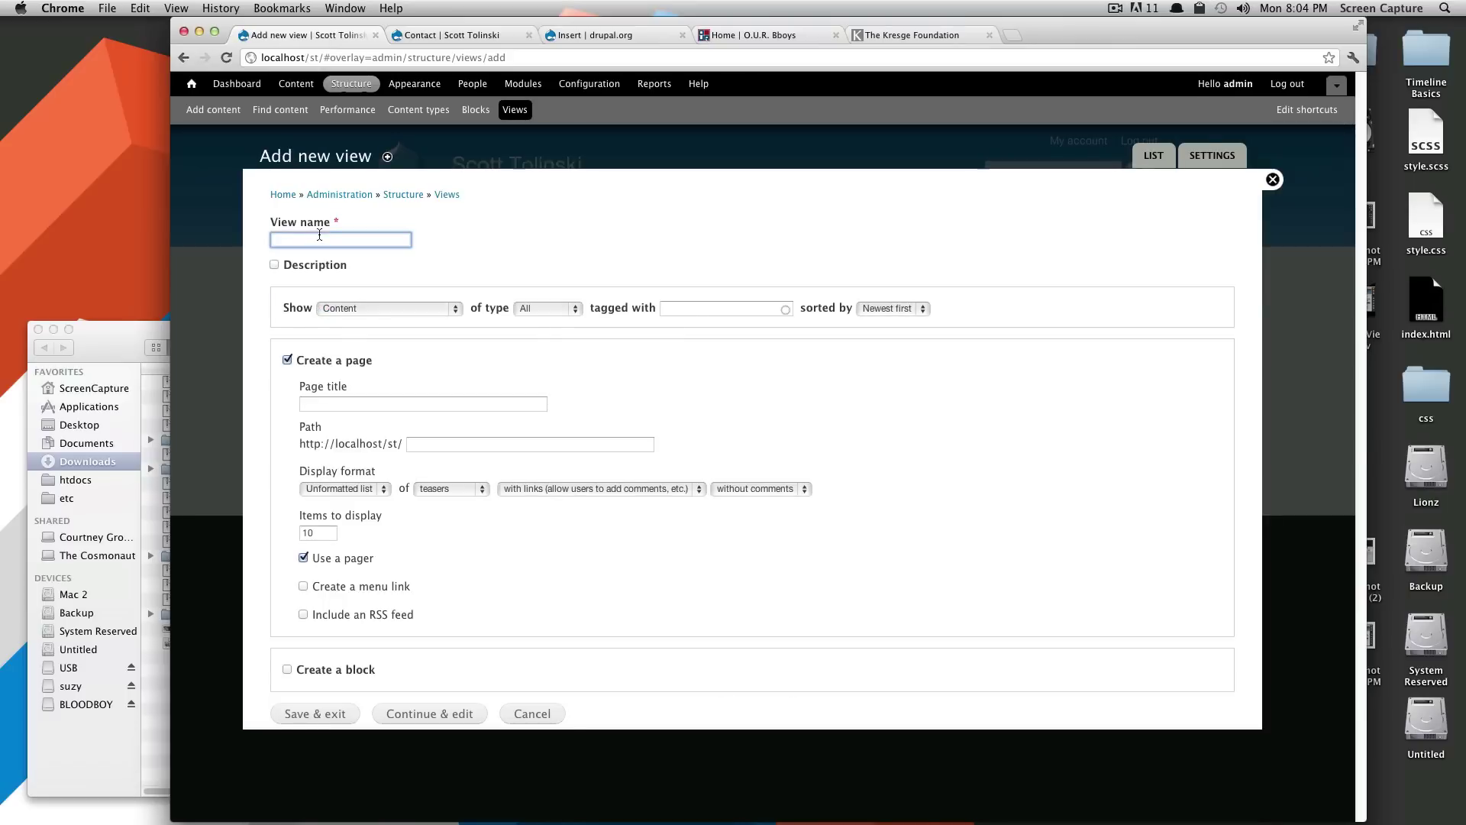
{"action": "type", "text": "Test View"}
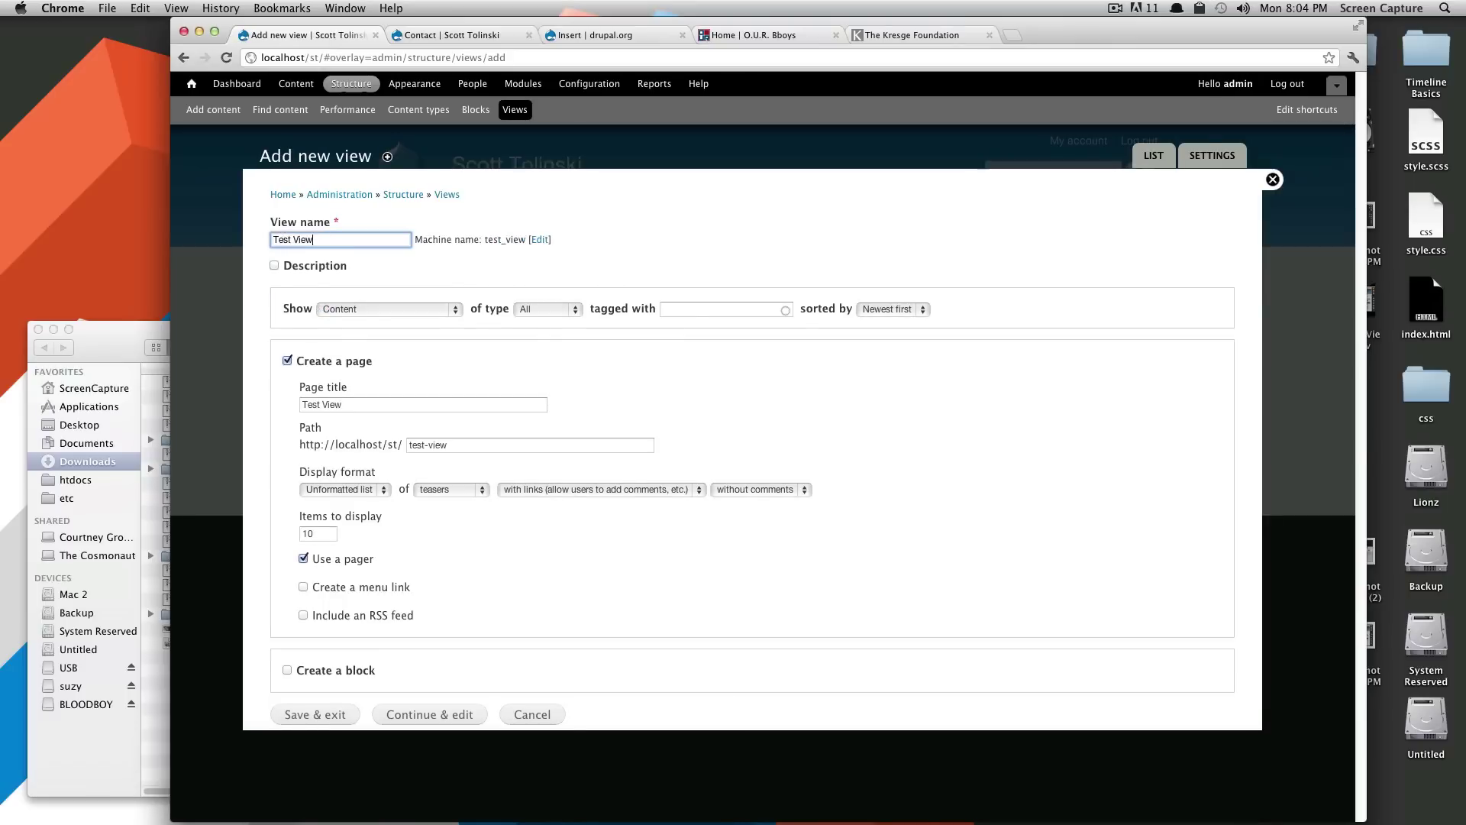
{"action": "left_click", "coordinate": [274, 265]}
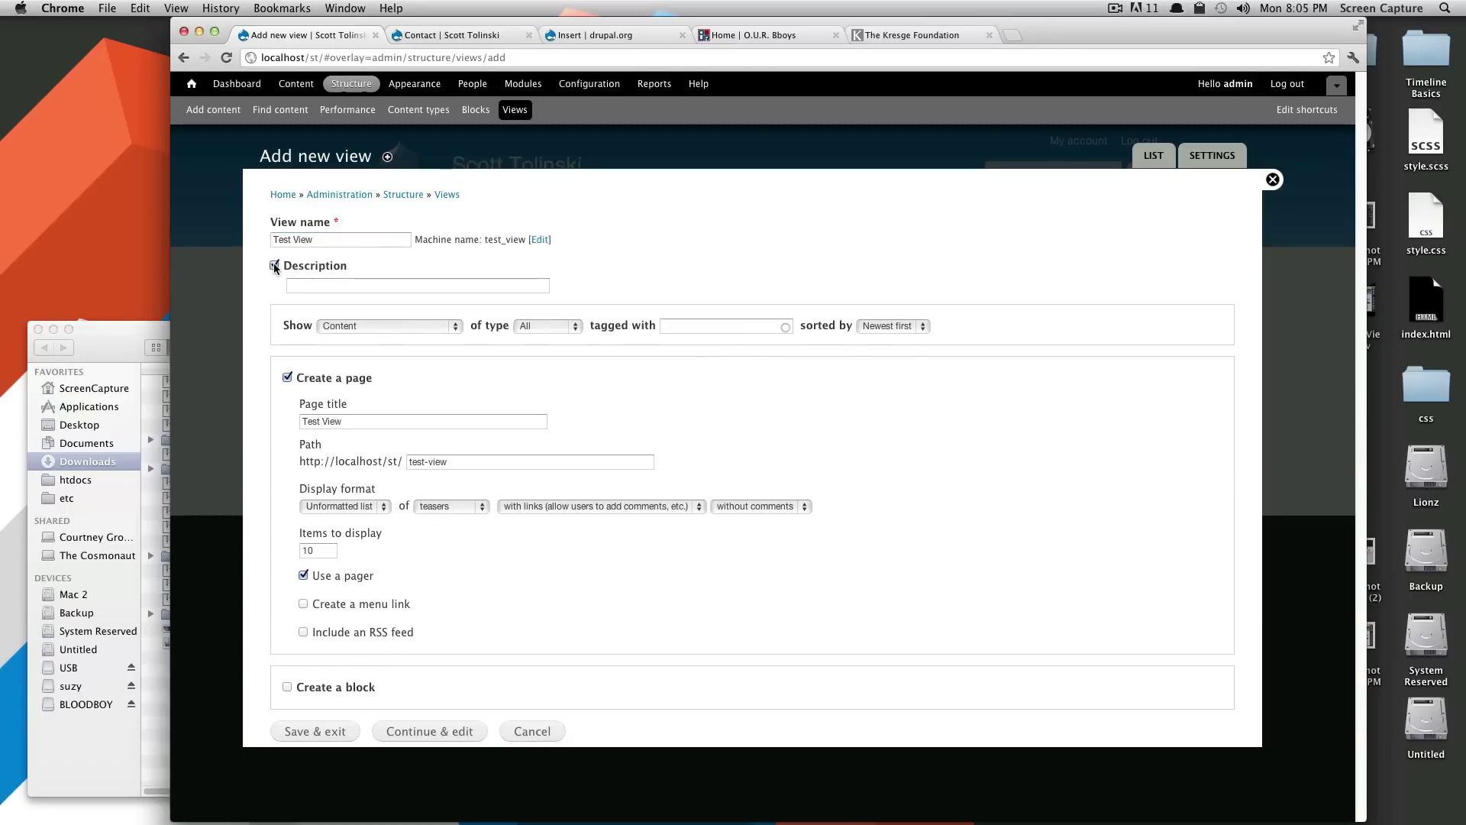
{"action": "left_click", "coordinate": [274, 265]}
{"action": "left_click", "coordinate": [274, 265]}
{"action": "left_click", "coordinate": [319, 290]}
{"action": "type", "text": "T"}
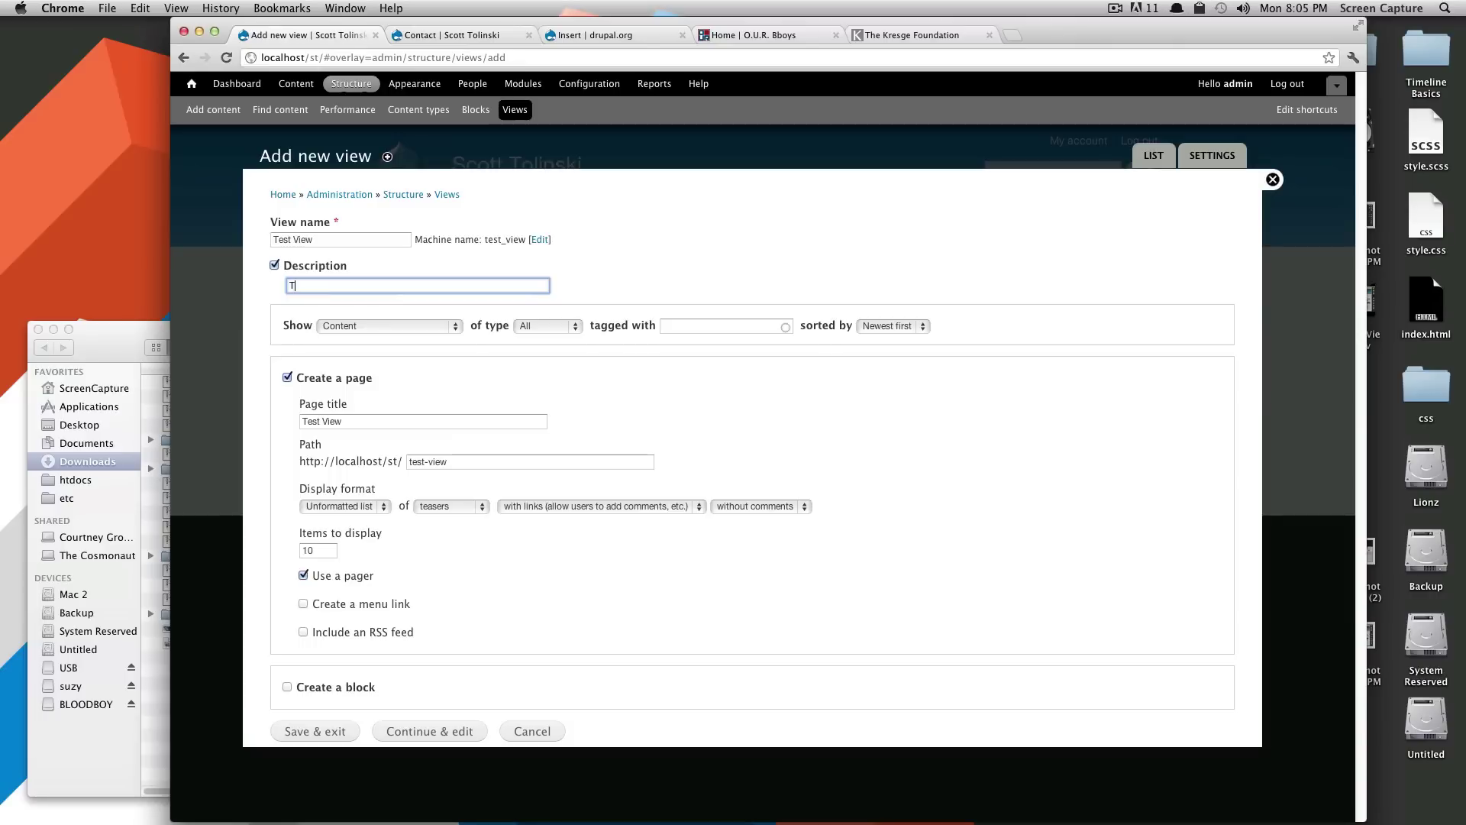
{"action": "type", "text": "est view delete later"}
{"action": "left_click", "coordinate": [599, 270]}
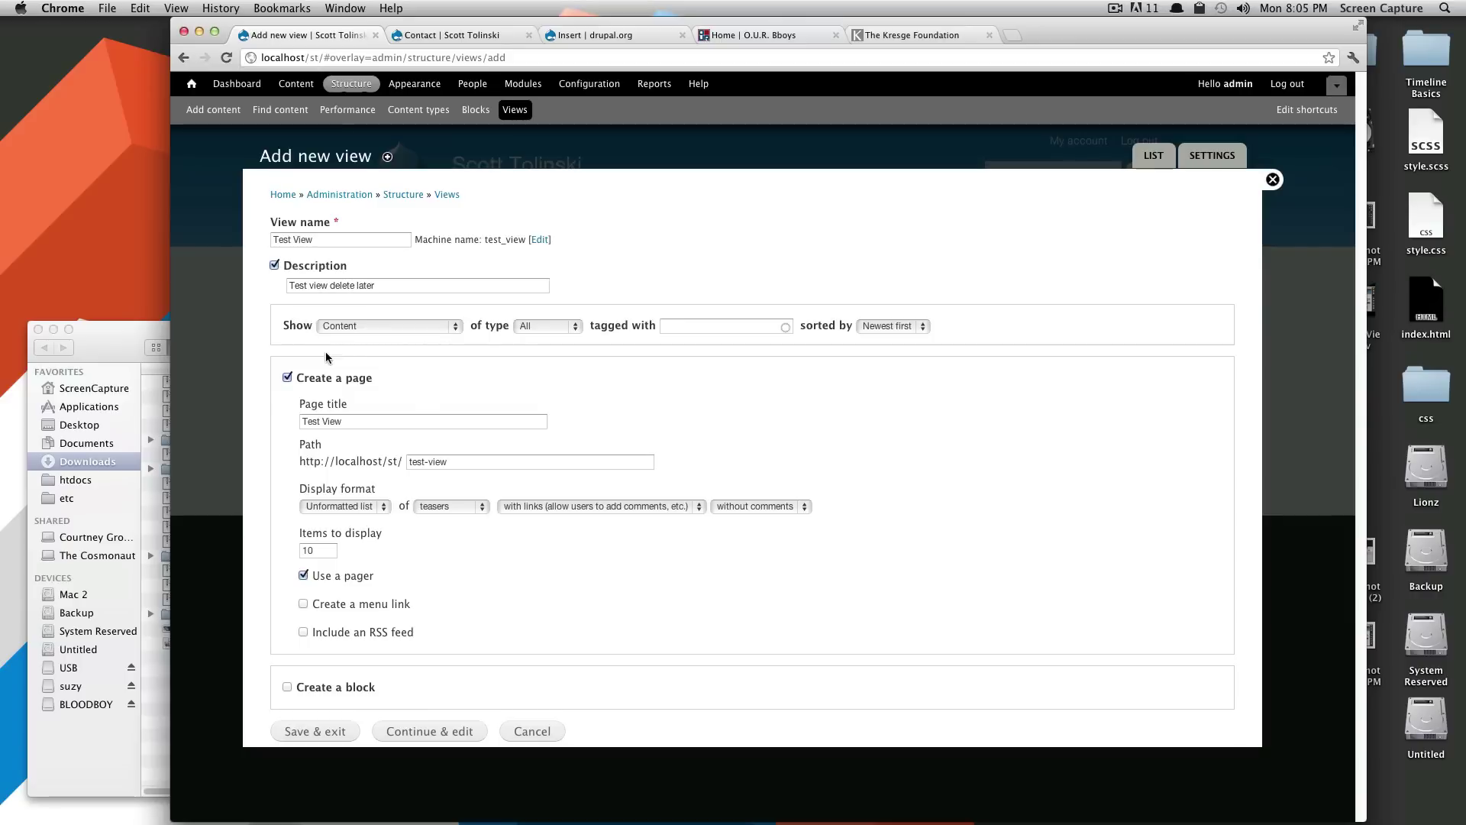
Make it create a block instead of a page, showing 5 items with a pager
{"action": "left_click", "coordinate": [287, 379]}
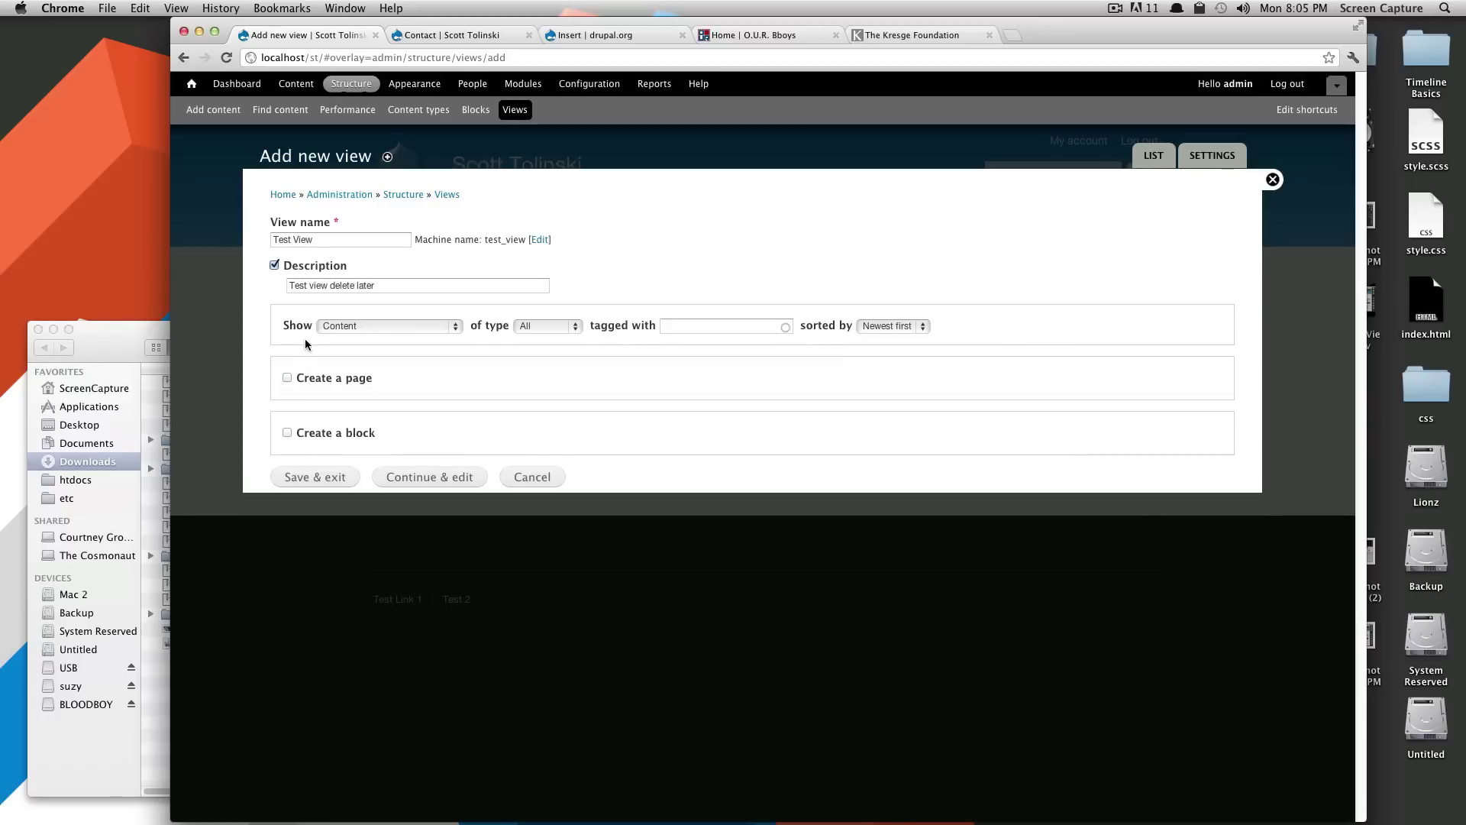
{"action": "left_click", "coordinate": [288, 433]}
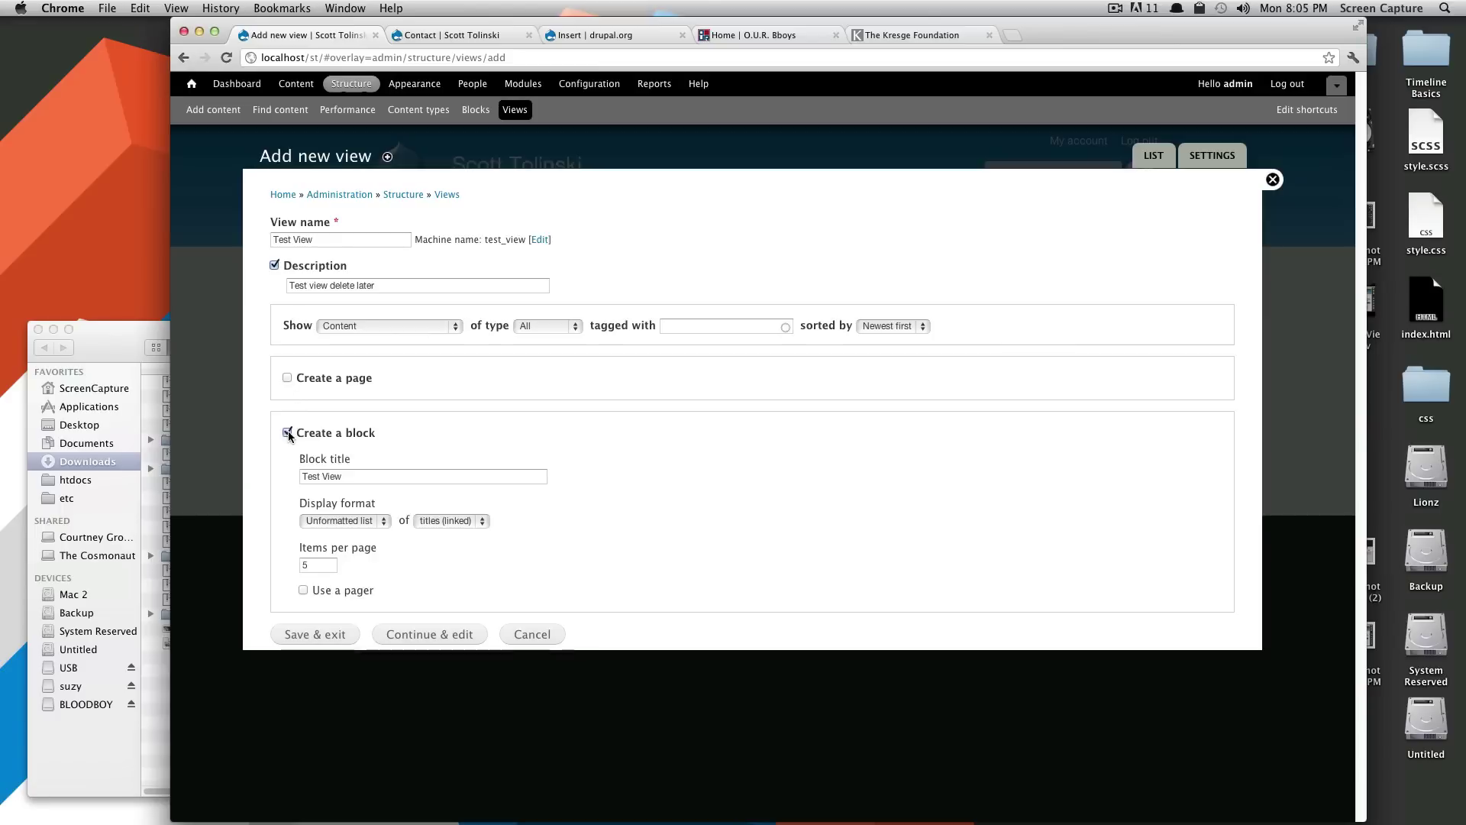
{"action": "triple_click", "coordinate": [372, 477]}
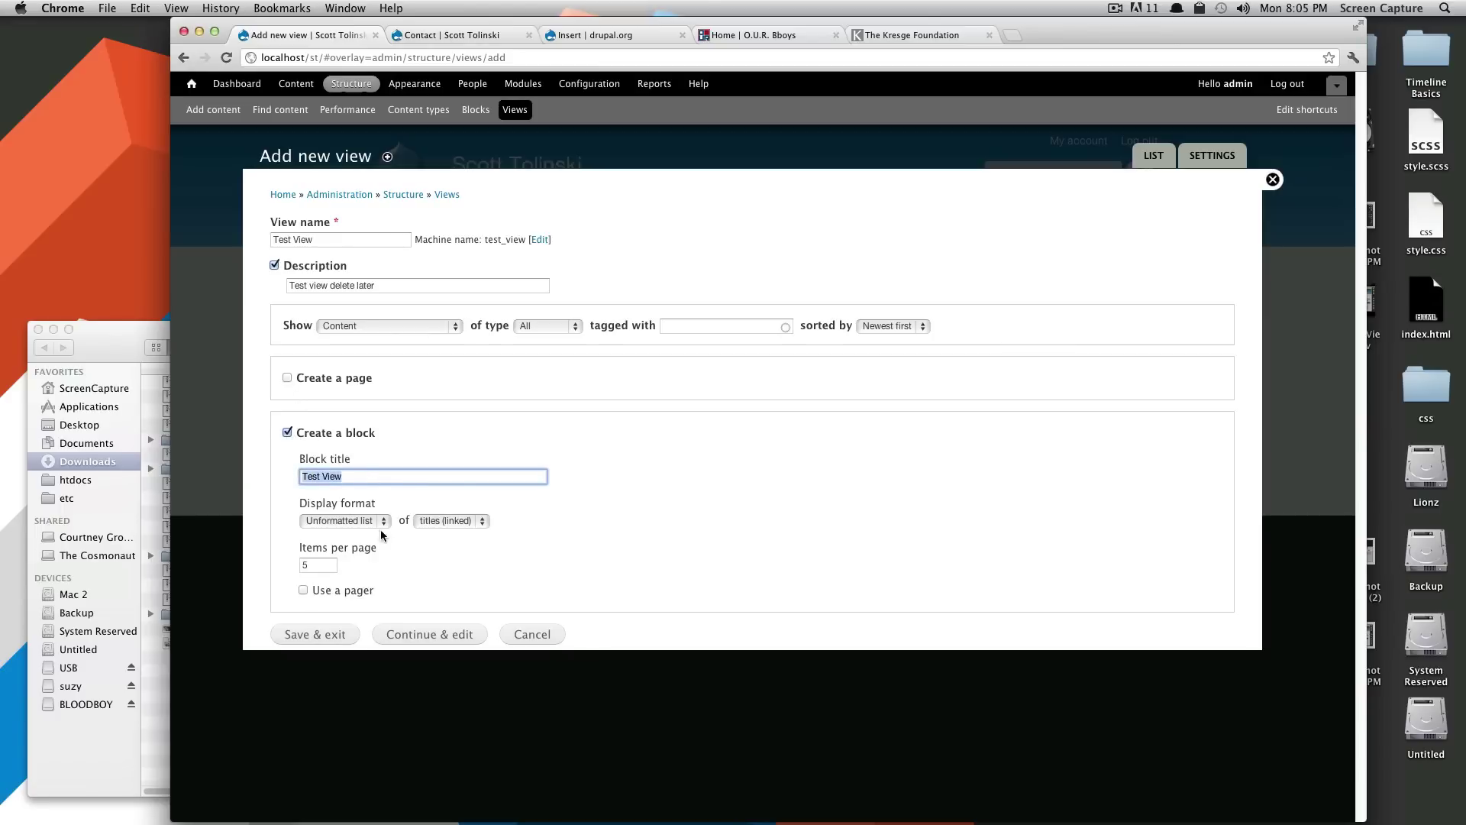
{"action": "left_click_drag", "start_coordinate": [399, 504], "coordinate": [298, 504]}
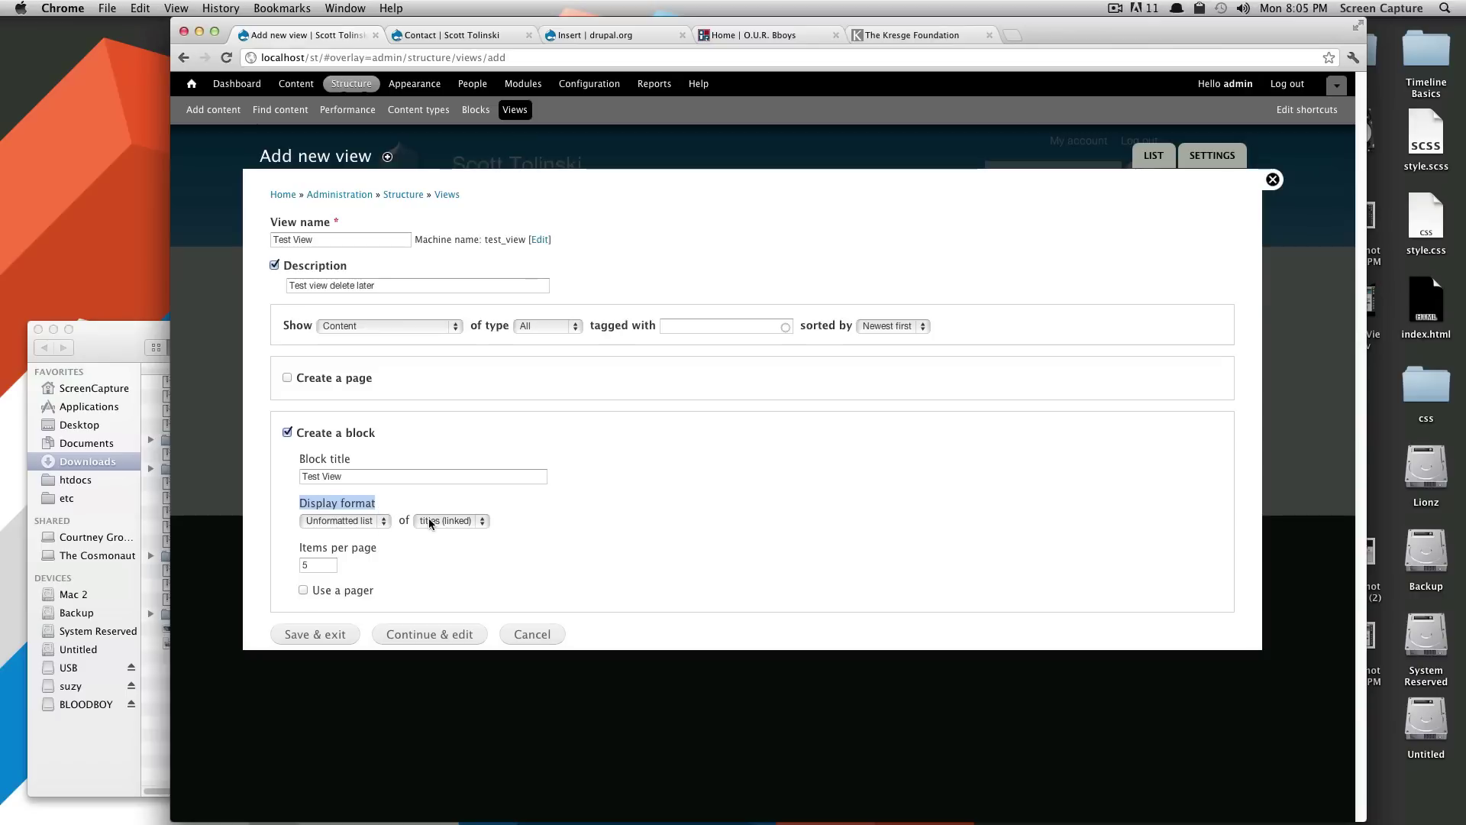
{"action": "left_click", "coordinate": [296, 565]}
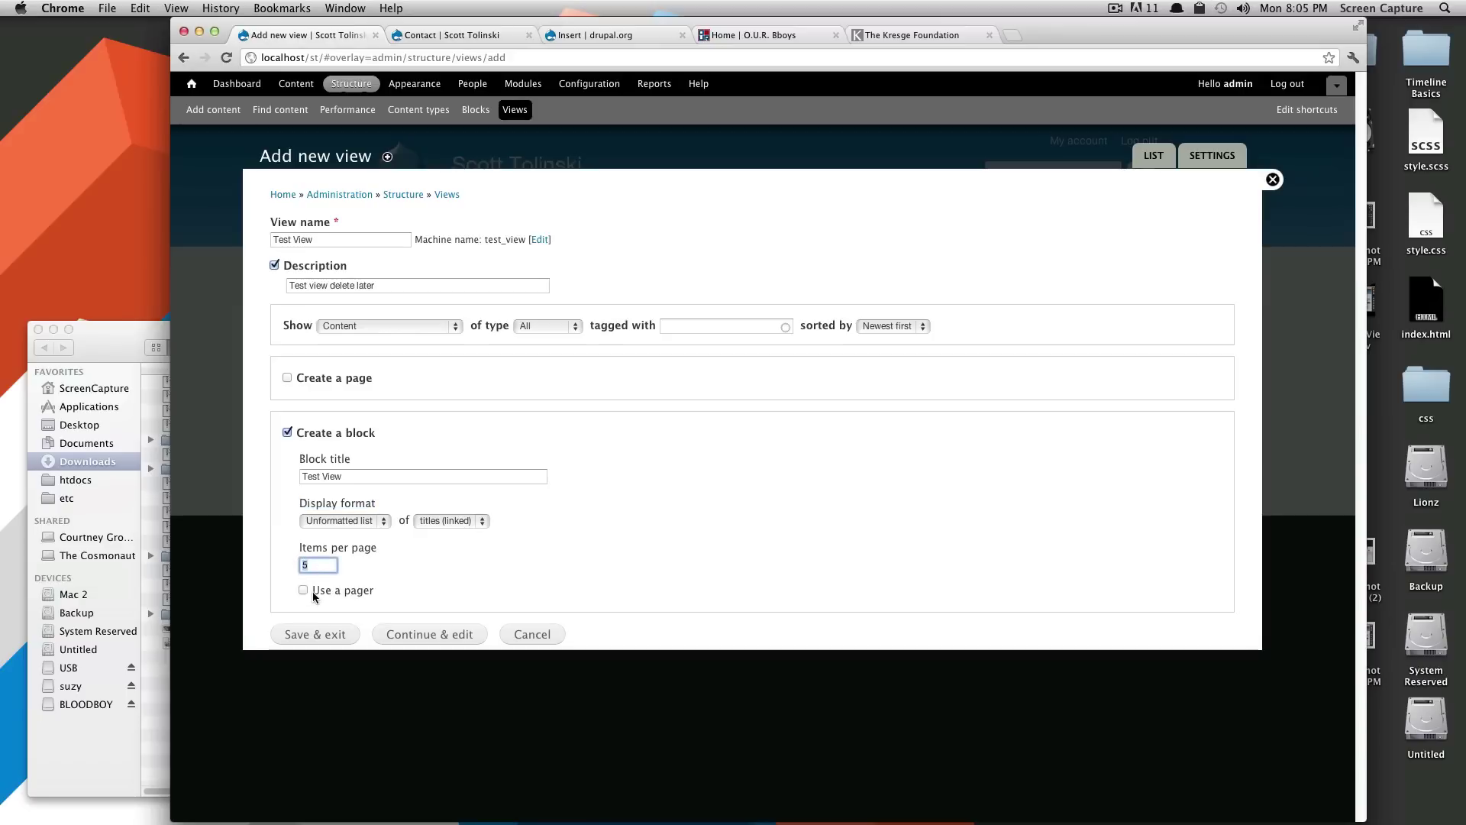
{"action": "left_click_drag", "start_coordinate": [316, 591], "coordinate": [345, 591]}
{"action": "left_click", "coordinate": [346, 635]}
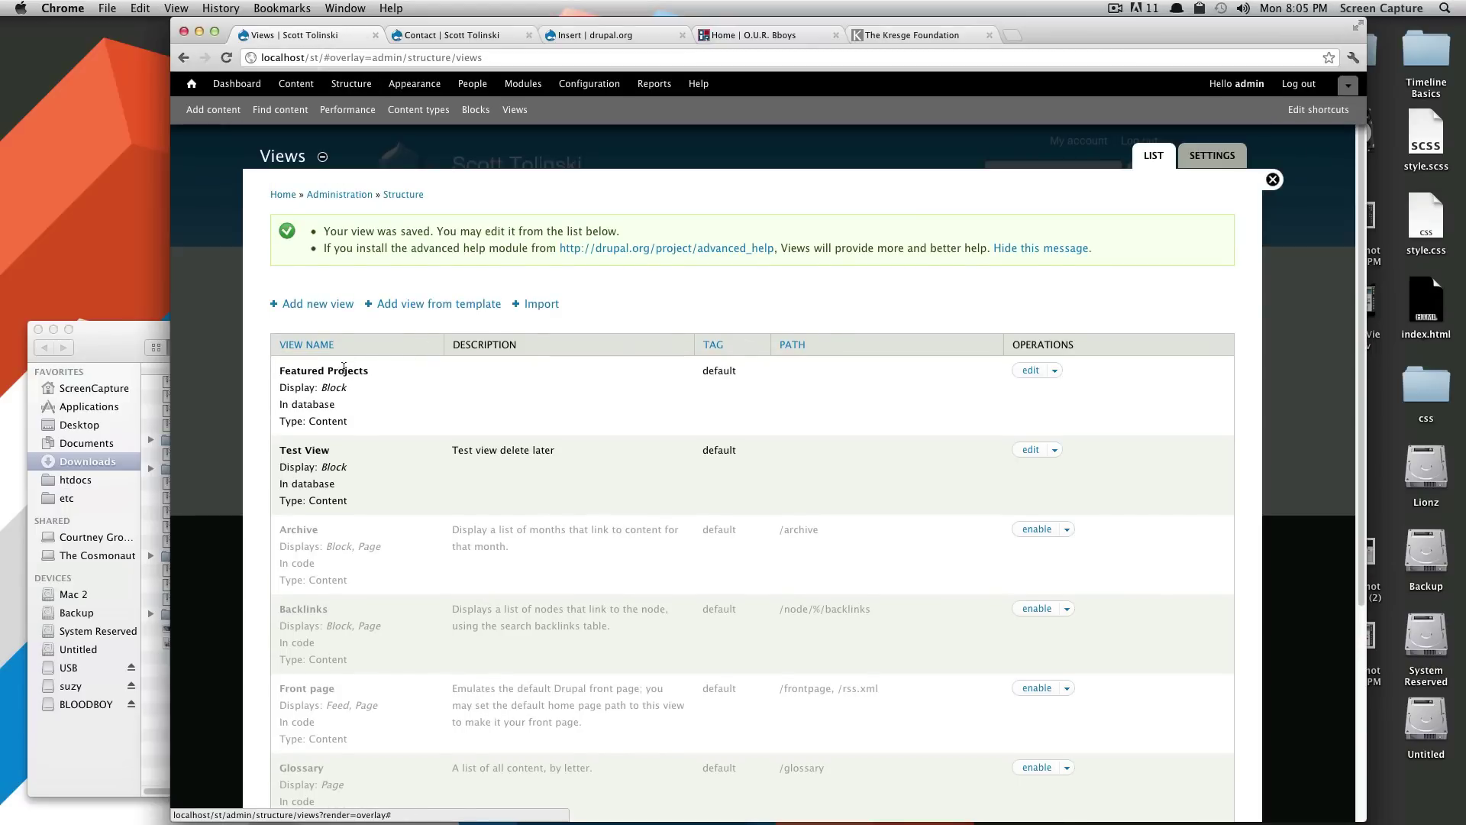
{"action": "left_click_drag", "start_coordinate": [348, 425], "coordinate": [498, 389]}
{"action": "left_click", "coordinate": [950, 395]}
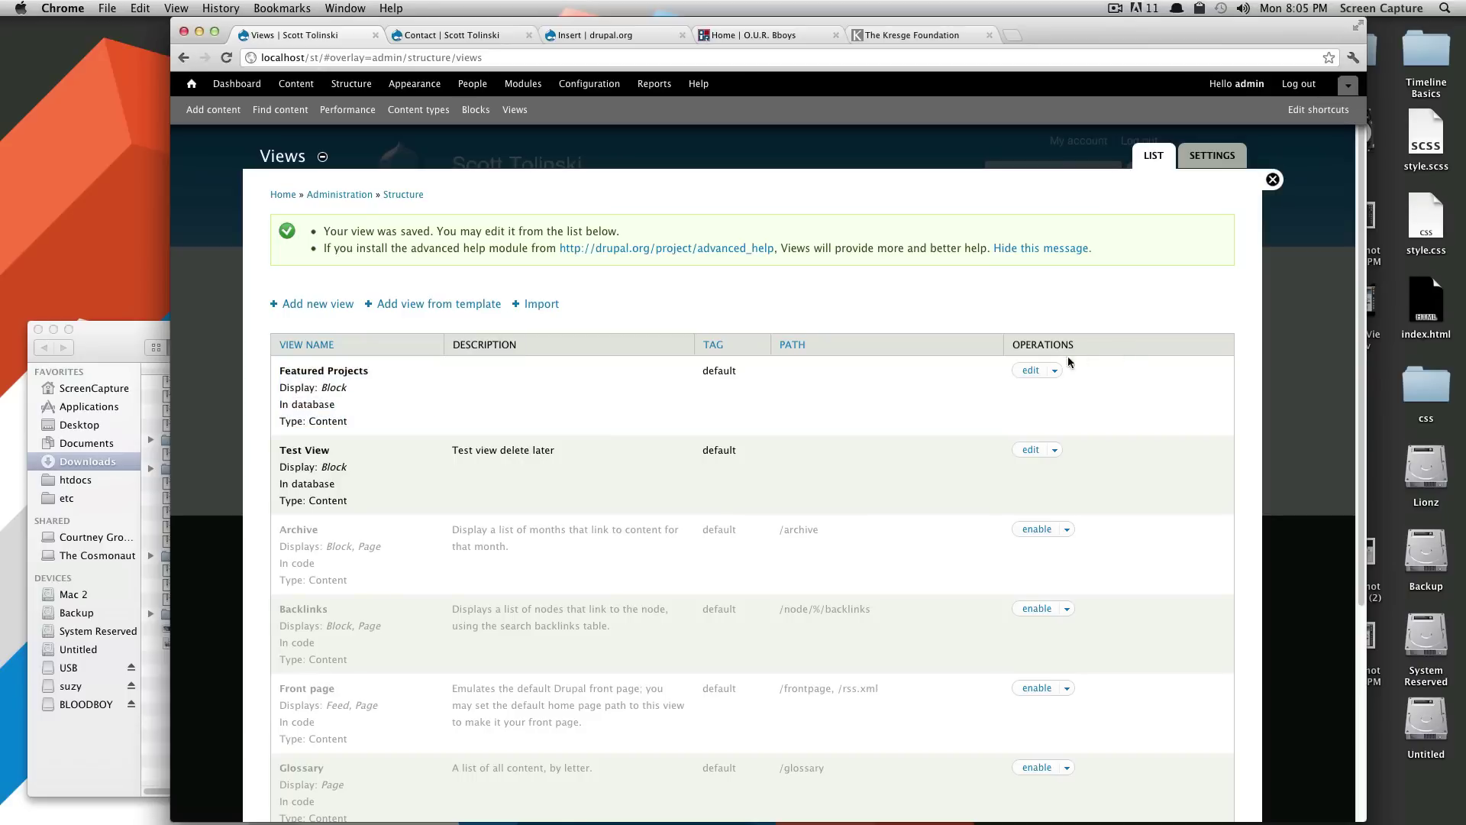
{"action": "left_click", "coordinate": [1030, 369]}
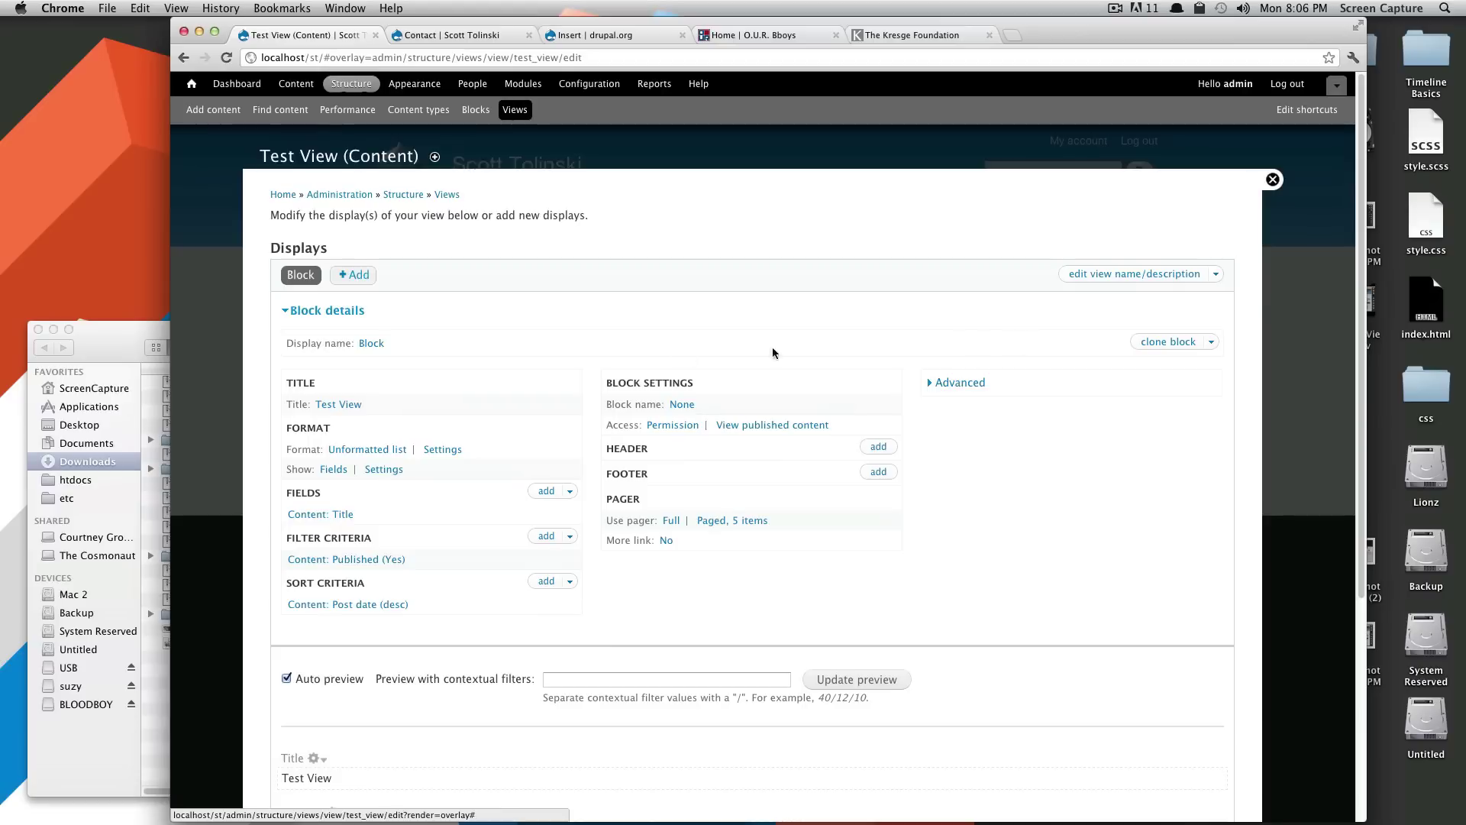
{"action": "left_click", "coordinate": [951, 385]}
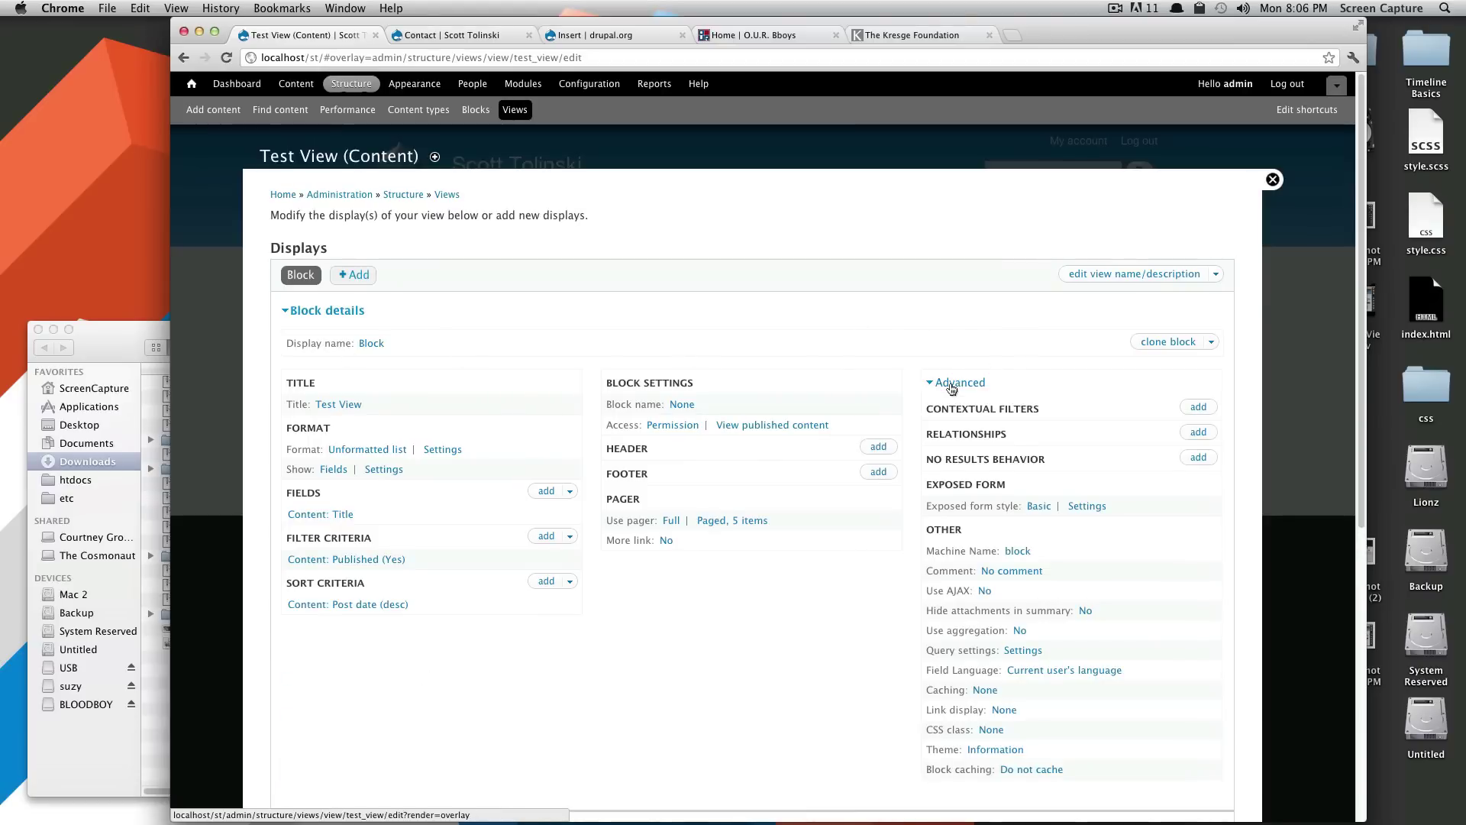
{"action": "left_click", "coordinate": [952, 386]}
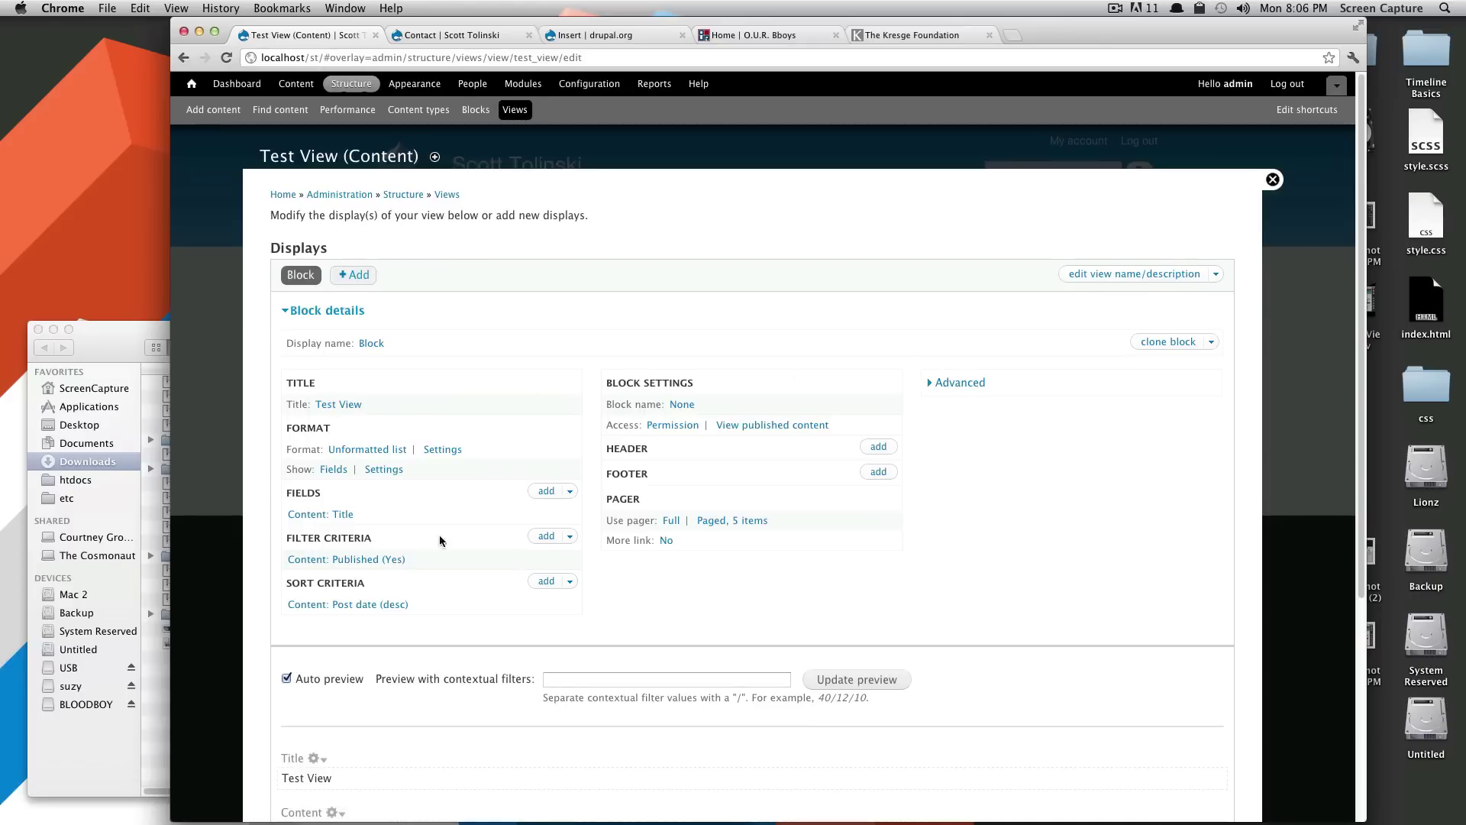
{"action": "scroll", "coordinate": [439, 537], "scroll_direction": "down", "scroll_amount": 3}
{"action": "scroll", "coordinate": [454, 573], "scroll_direction": "down", "scroll_amount": 2}
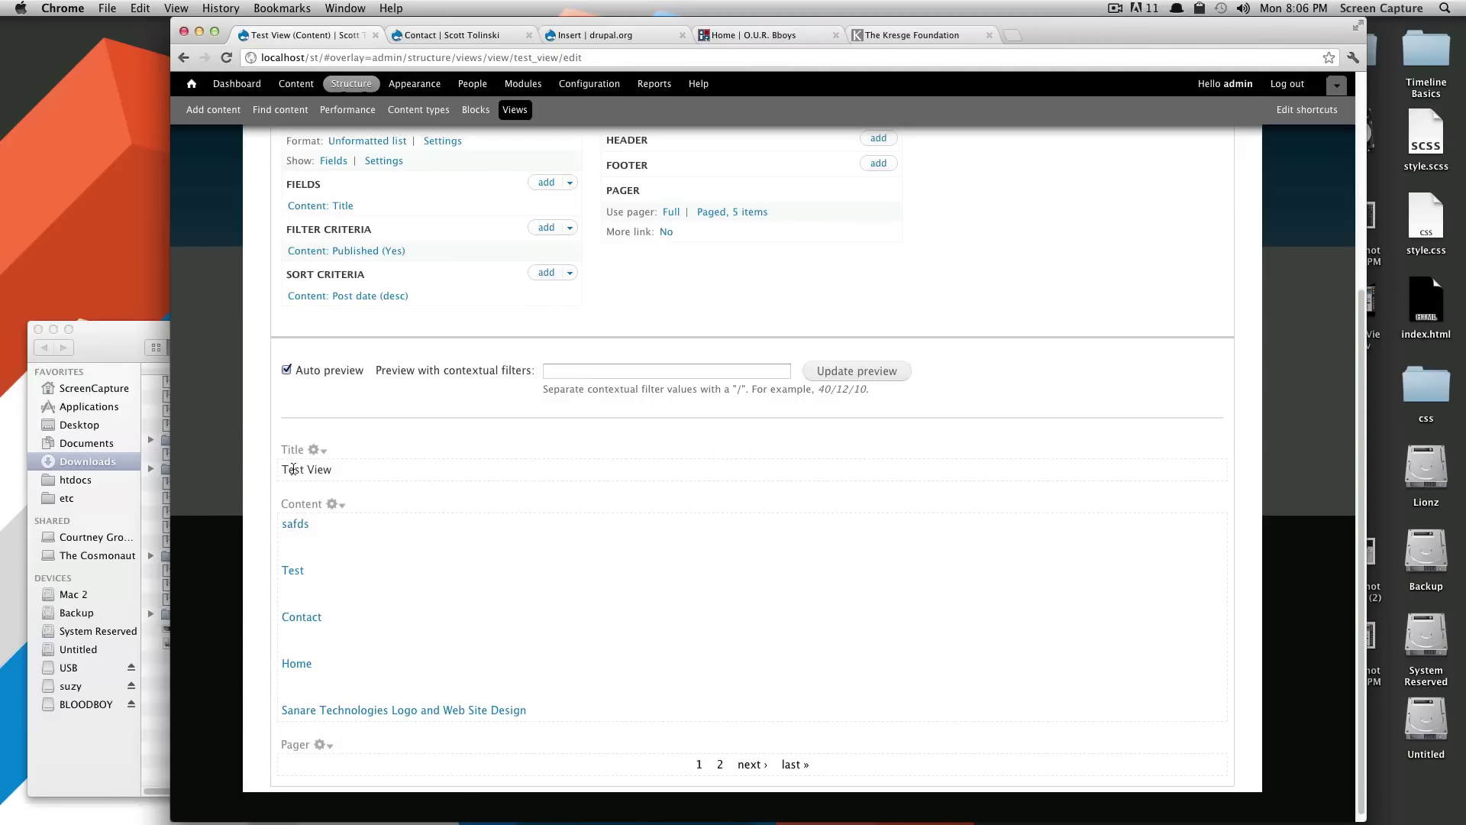
{"action": "scroll", "coordinate": [443, 506], "scroll_direction": "up", "scroll_amount": 5}
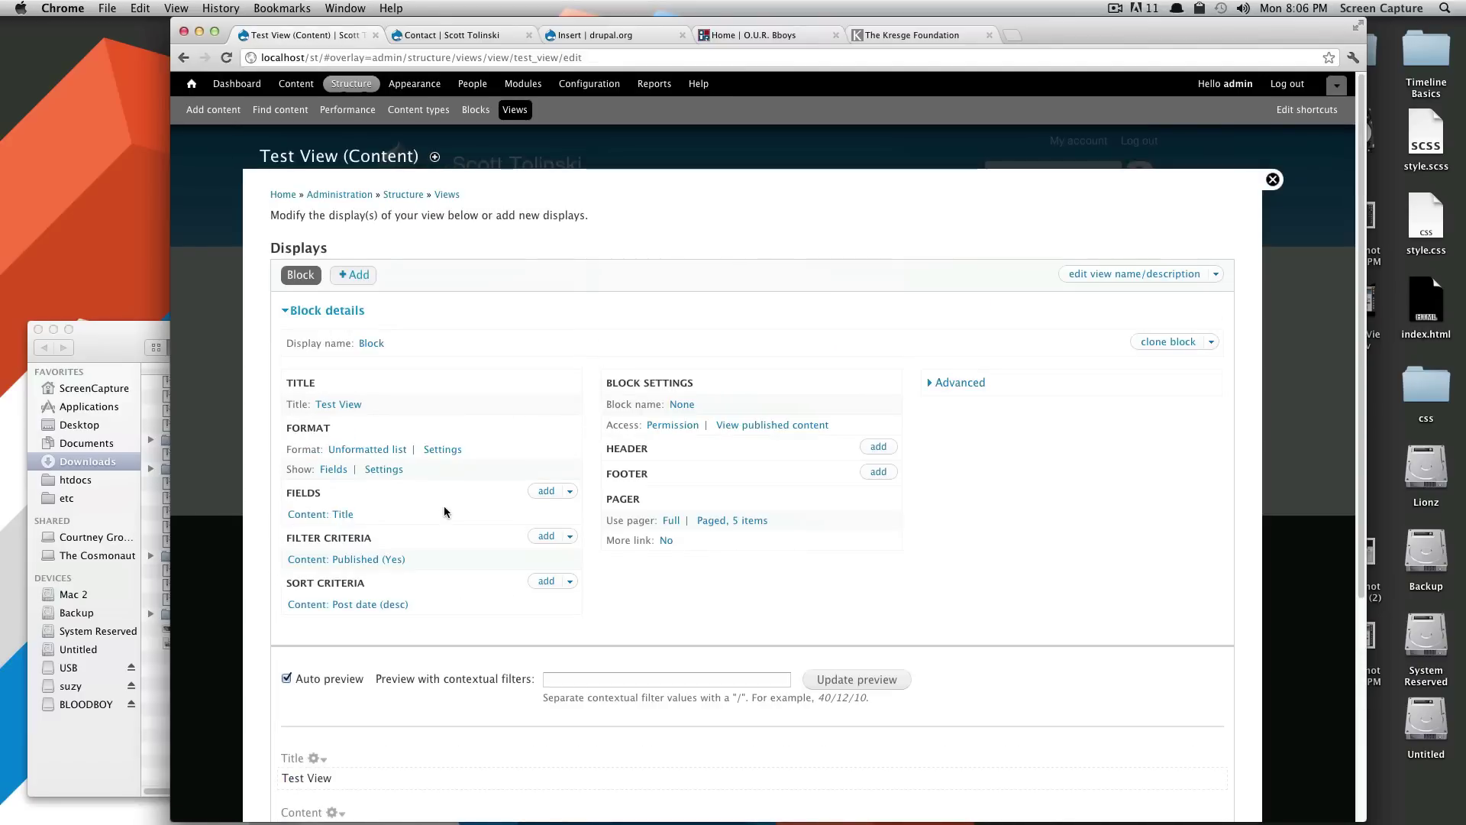
{"action": "scroll", "coordinate": [450, 514], "scroll_direction": "down", "scroll_amount": 5}
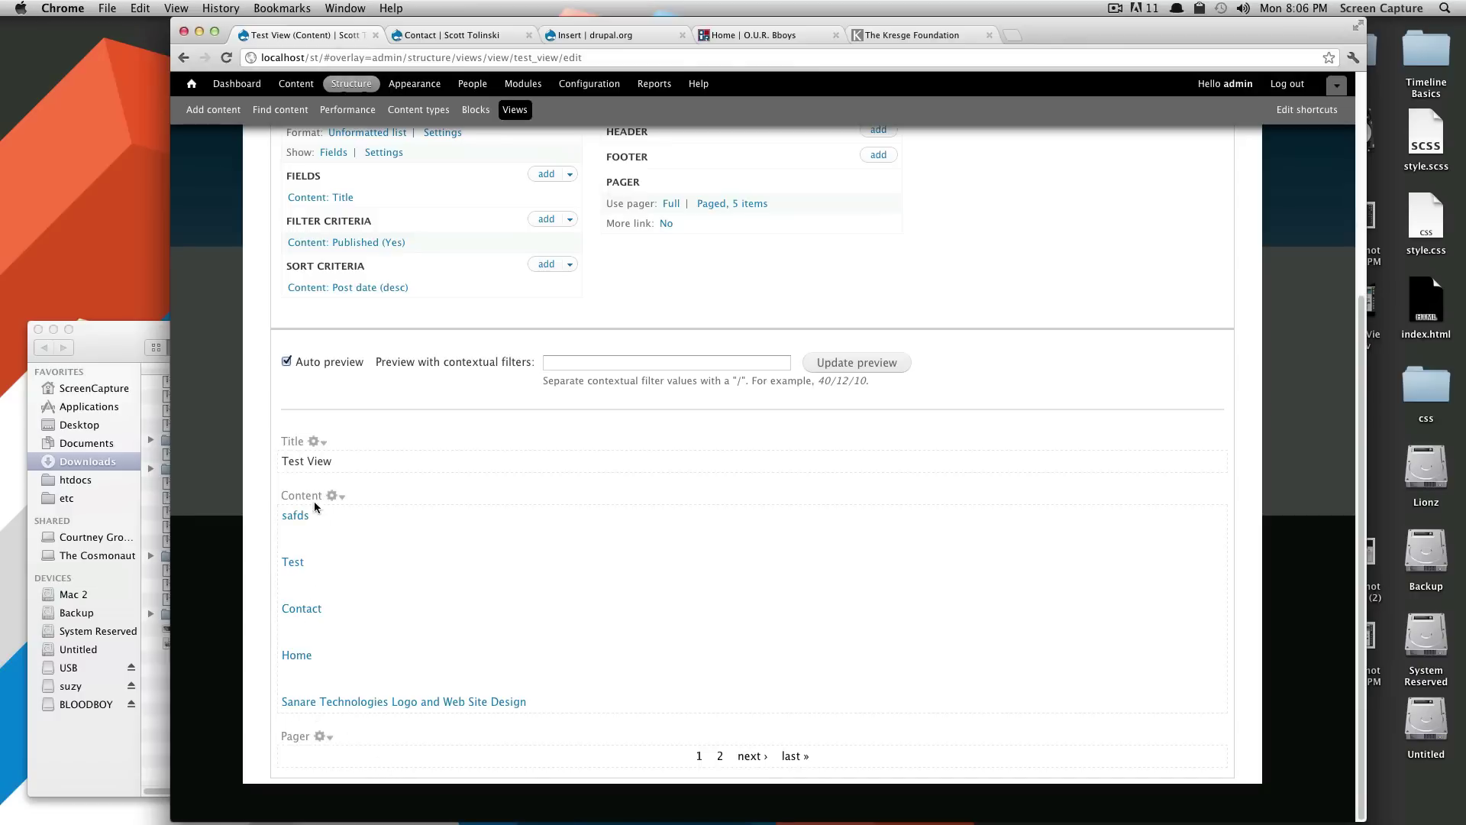
{"action": "scroll", "coordinate": [332, 679], "scroll_direction": "up", "scroll_amount": 5}
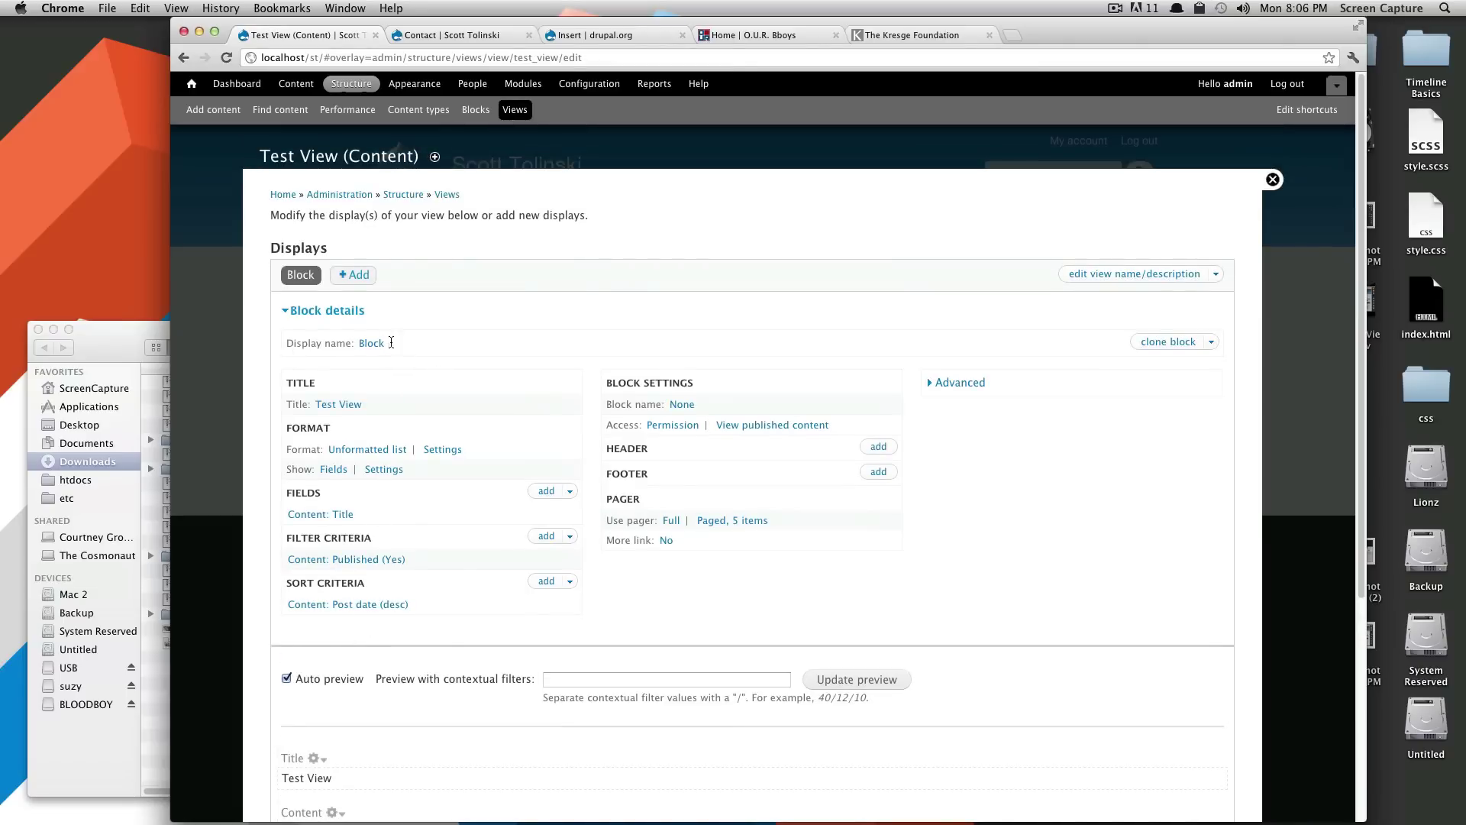
Rename the block display from 'Block' to 'Test'
{"action": "mouse_move", "coordinate": [393, 346]}
{"action": "left_mouse_down"}
{"action": "mouse_move", "coordinate": [359, 344]}
{"action": "mouse_move", "coordinate": [381, 352]}
{"action": "left_mouse_up"}
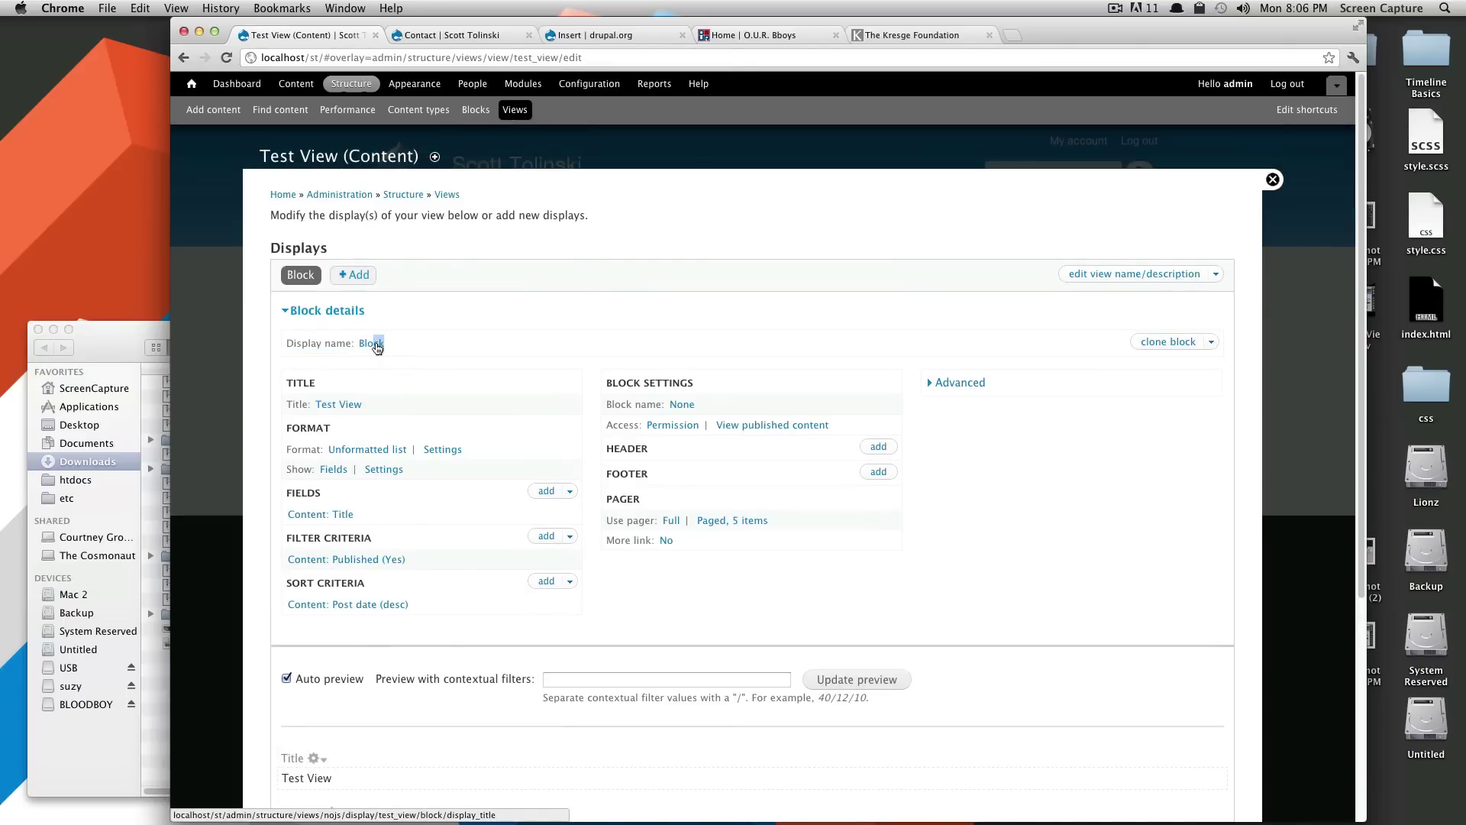
{"action": "left_click", "coordinate": [376, 348]}
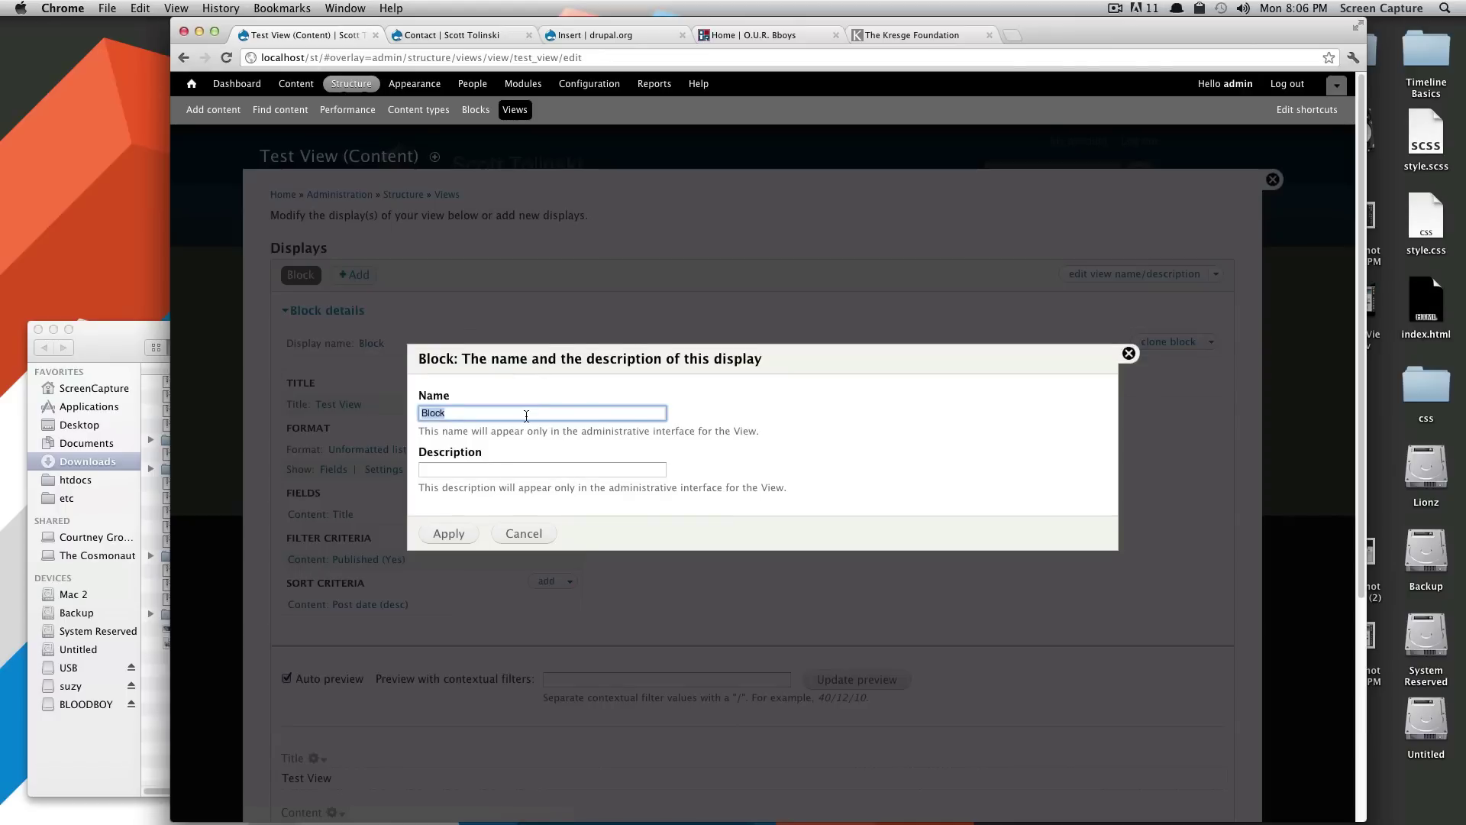
{"action": "type", "text": "Test"}
{"action": "left_click", "coordinate": [456, 537]}
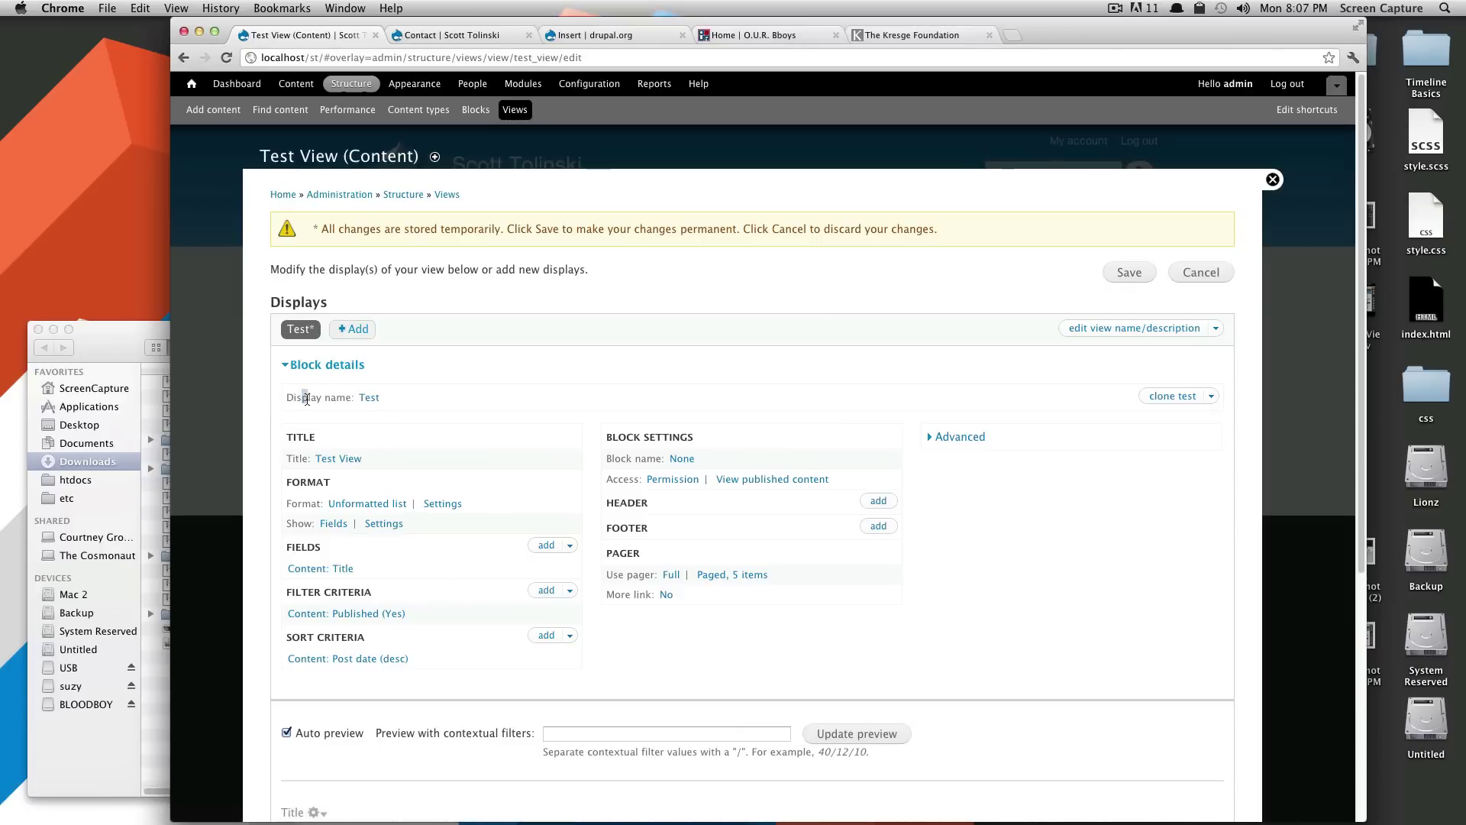
Keep the view title 'Test View' for all displays
{"action": "left_click_drag", "start_coordinate": [302, 397], "coordinate": [344, 398]}
{"action": "left_click", "coordinate": [436, 456]}
{"action": "scroll", "coordinate": [373, 479], "scroll_direction": "down", "scroll_amount": 4}
{"action": "scroll", "coordinate": [373, 479], "scroll_direction": "down", "scroll_amount": 2}
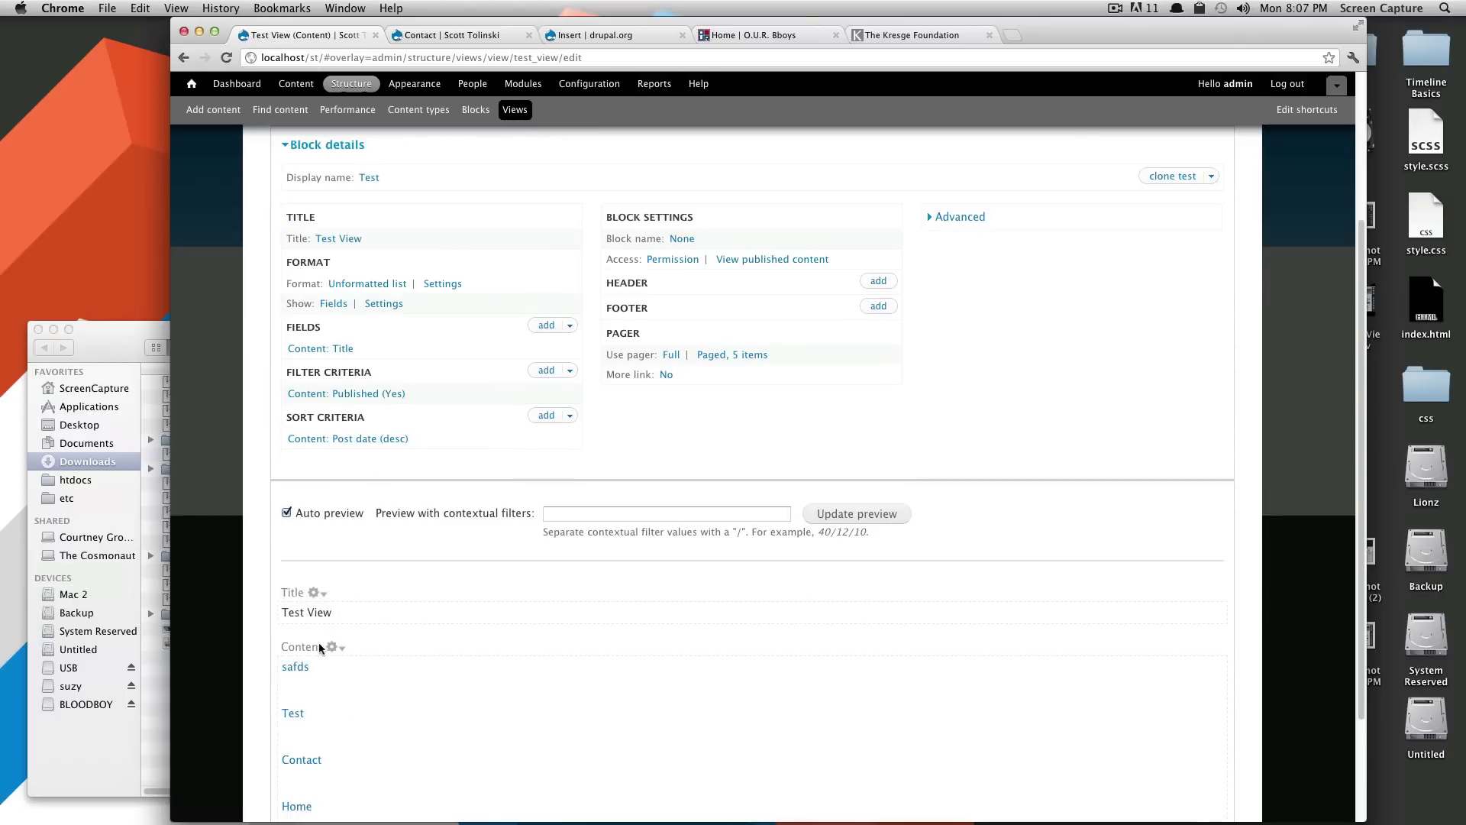
{"action": "scroll", "coordinate": [314, 608], "scroll_direction": "up", "scroll_amount": 1}
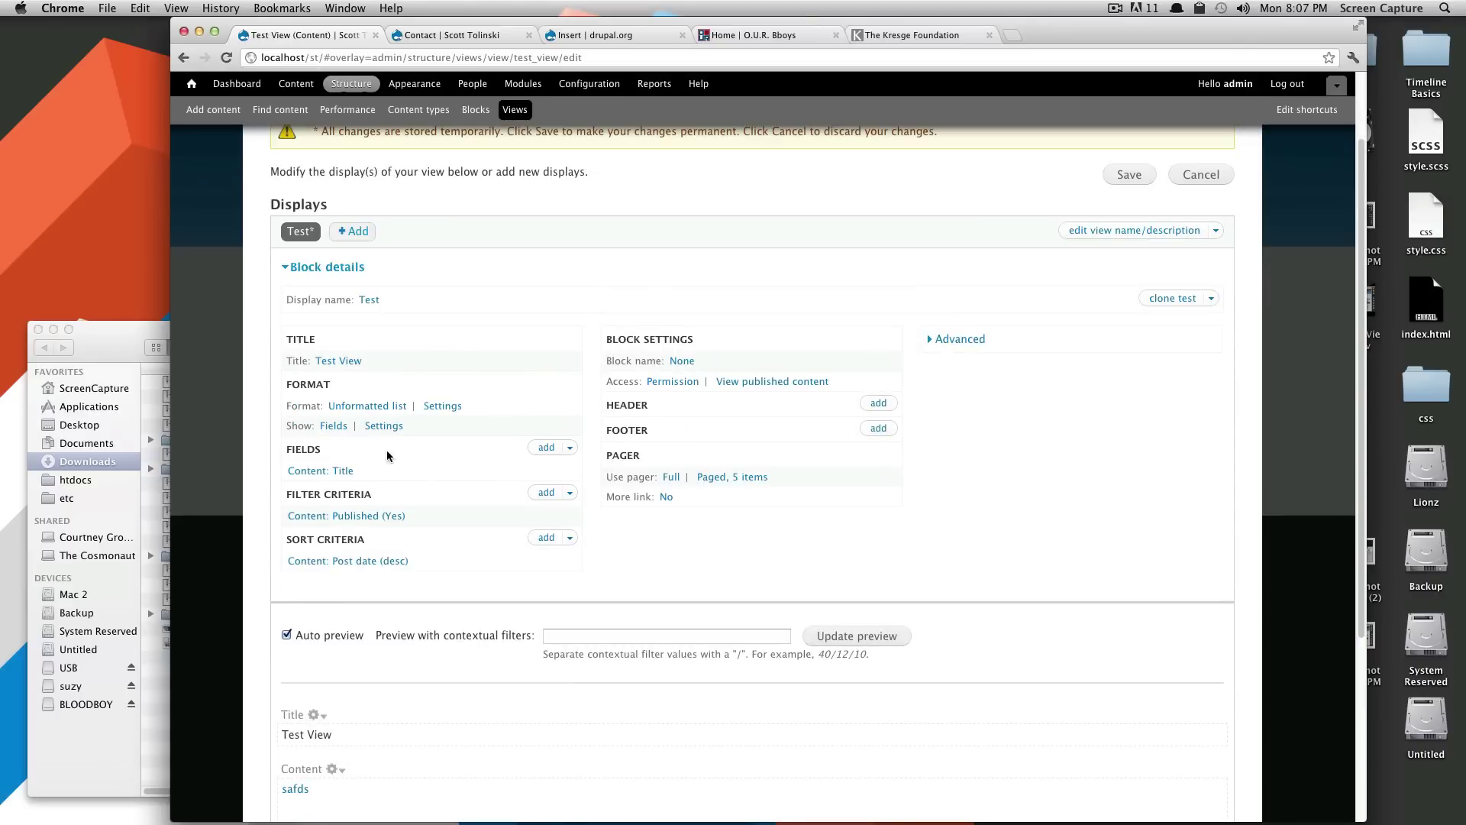
{"action": "left_click", "coordinate": [336, 363]}
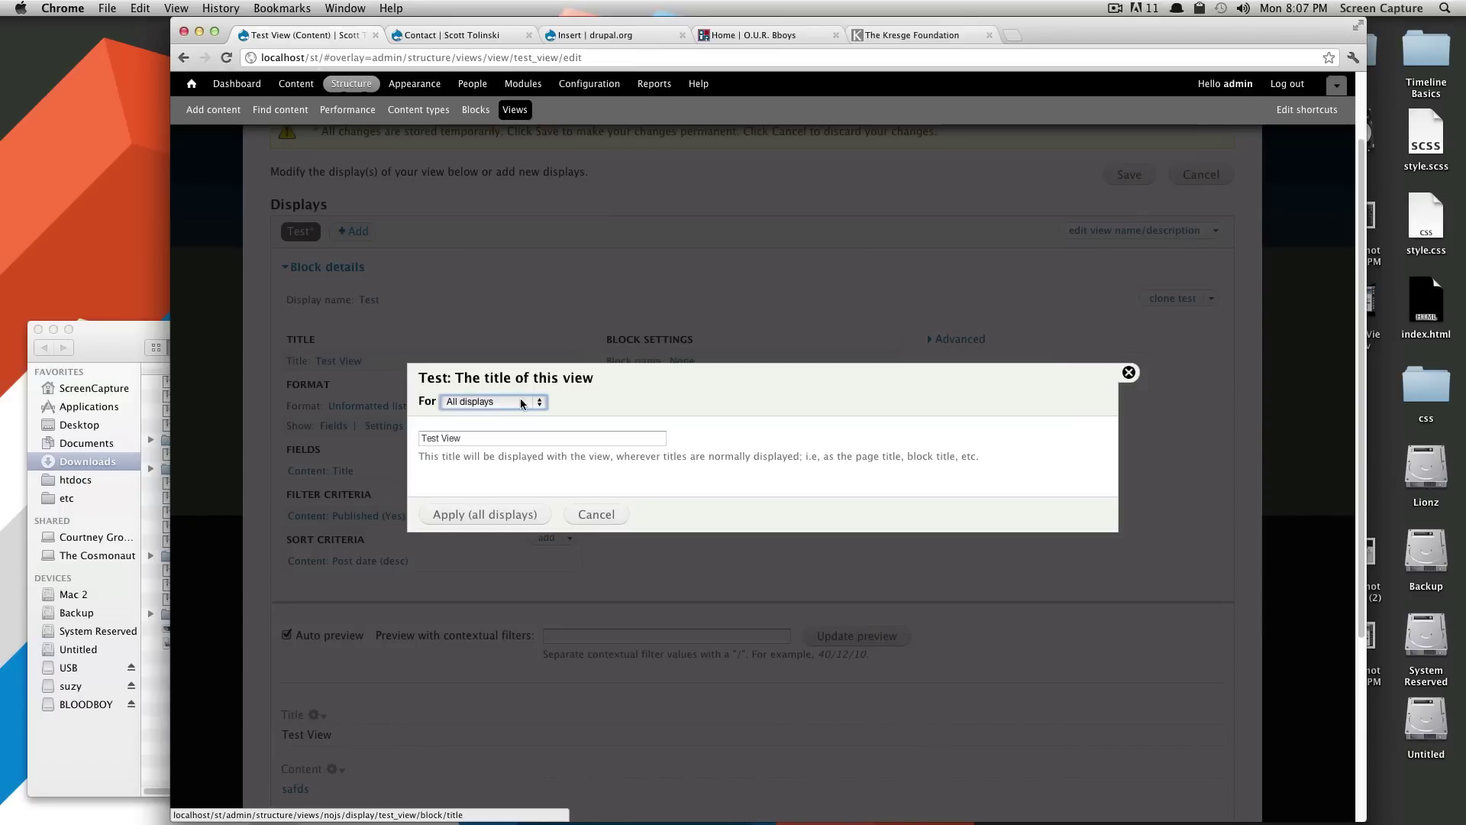
{"action": "left_click_drag", "start_coordinate": [475, 437], "coordinate": [418, 442]}
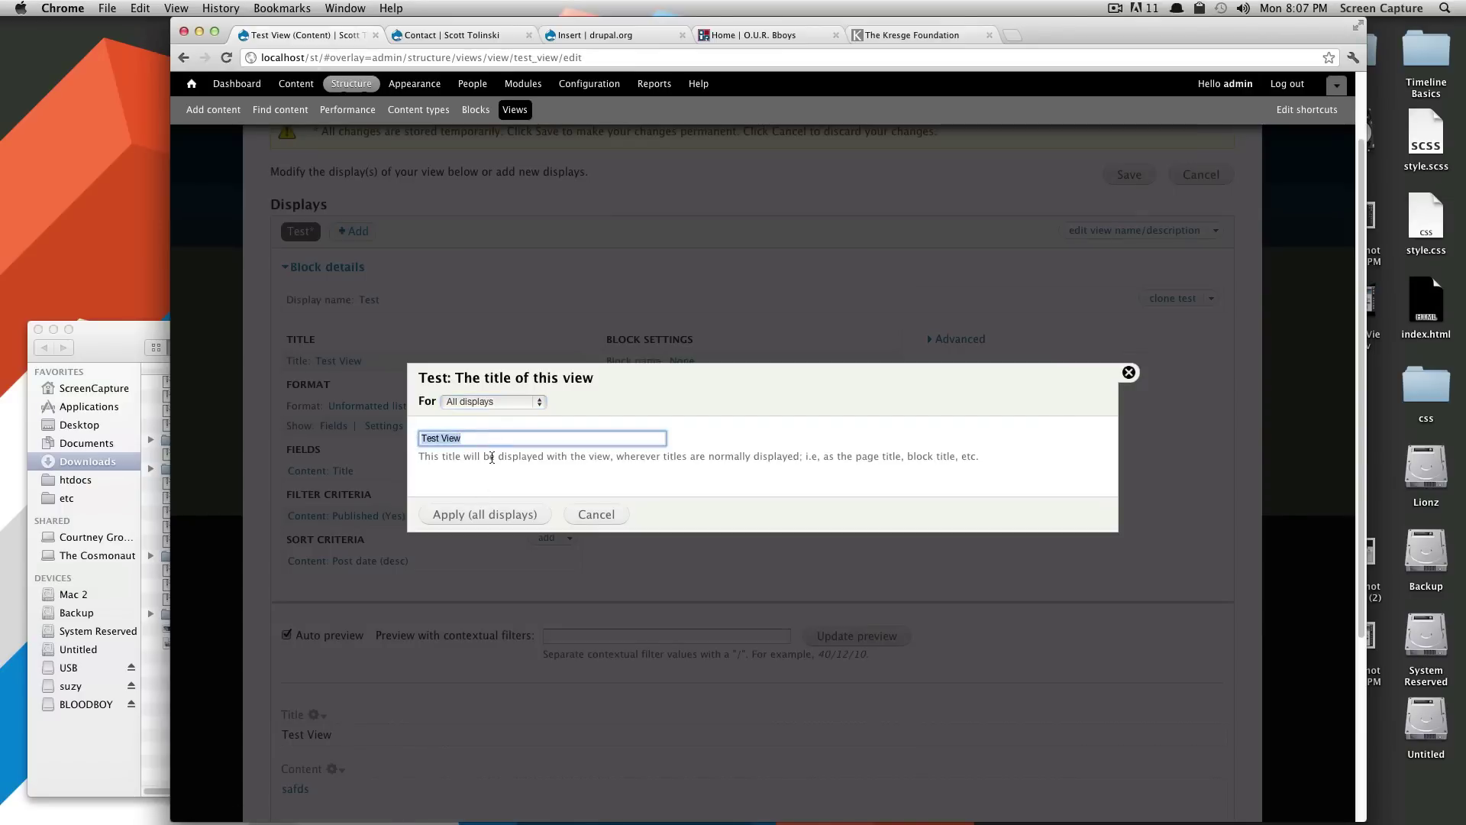
{"action": "left_click", "coordinate": [492, 515]}
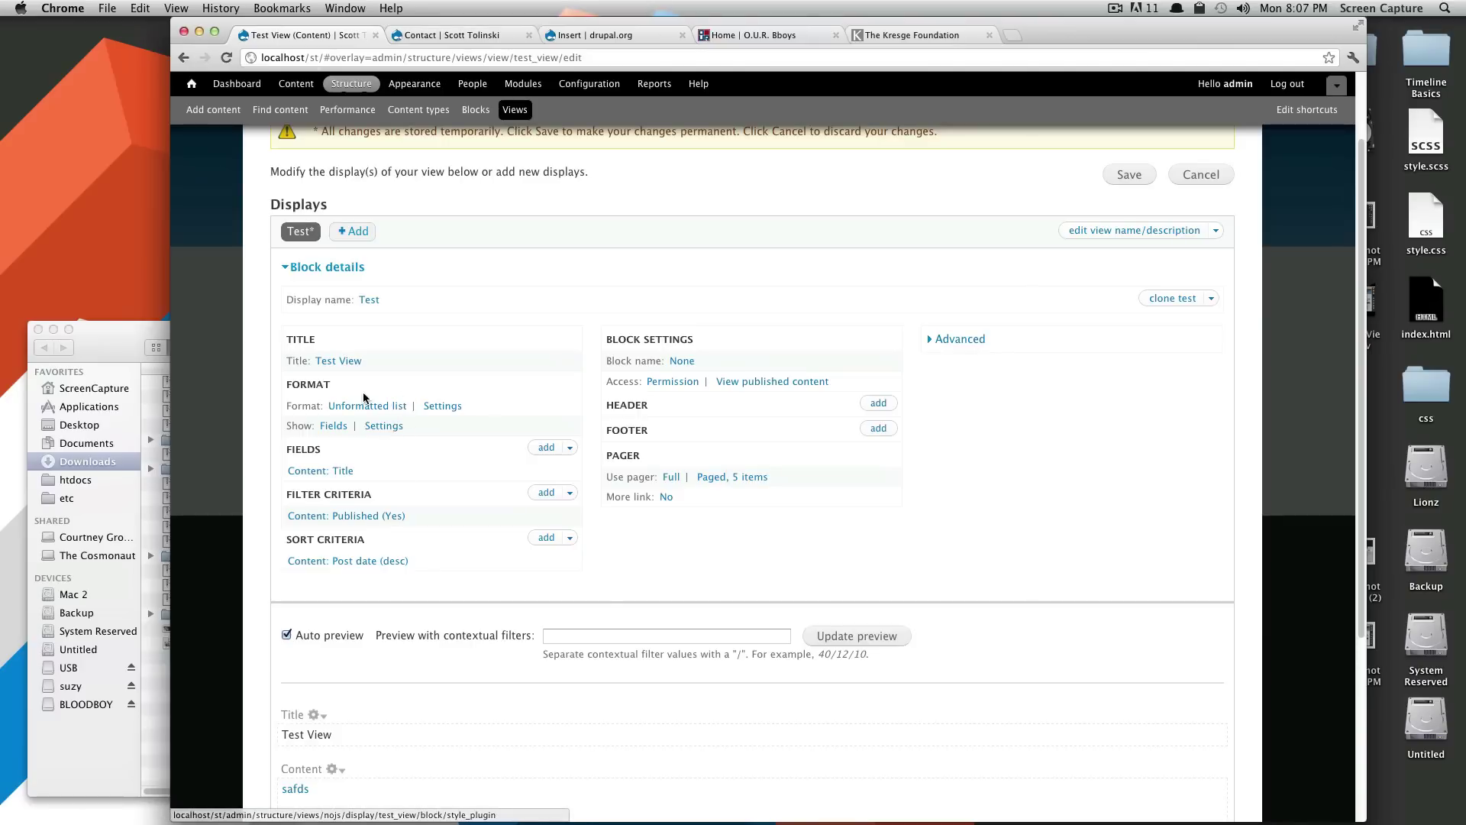
Look at the Format style choices without changing them, then review the display's settings
{"action": "left_click", "coordinate": [391, 411]}
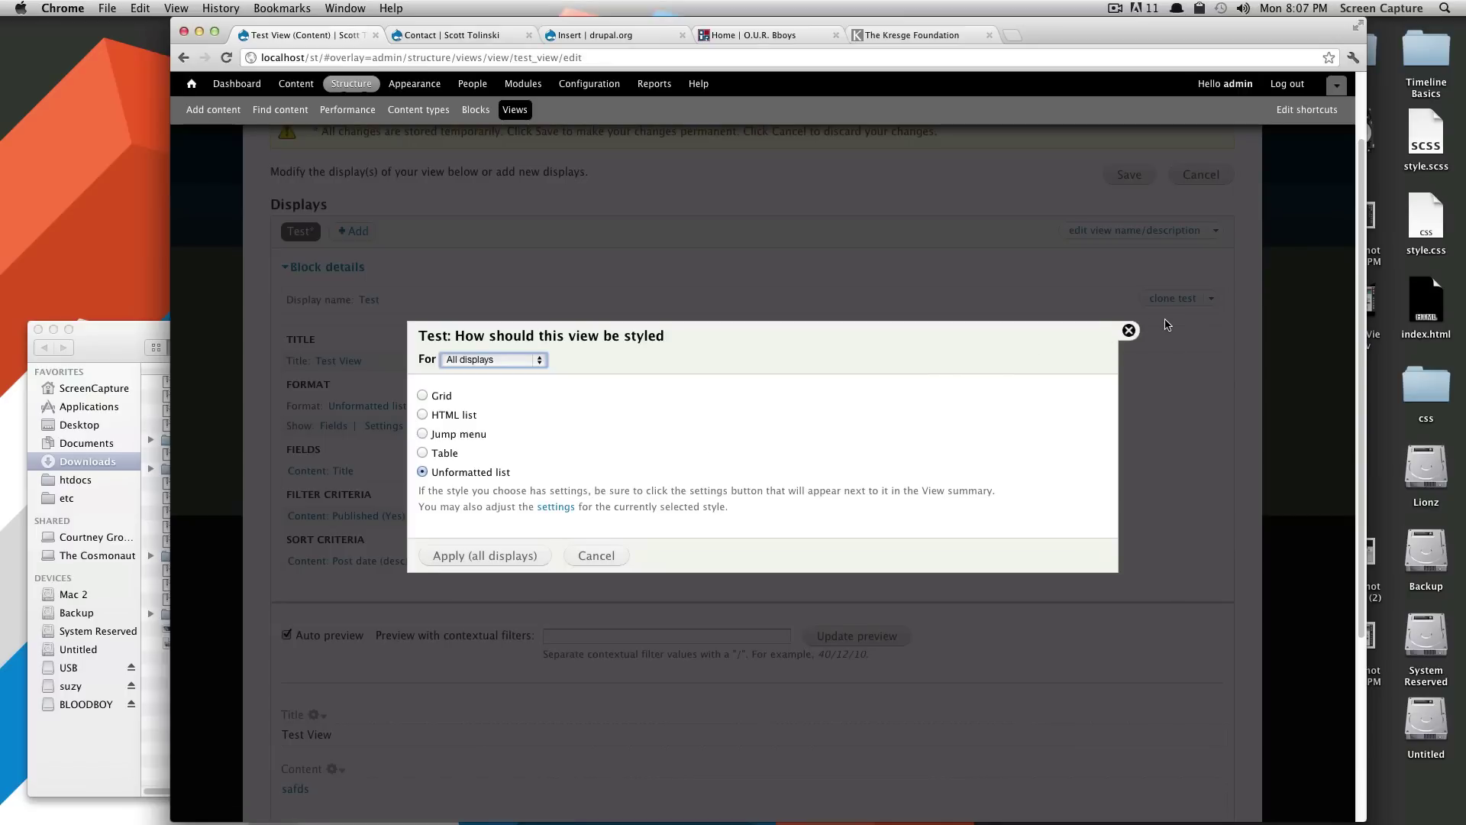
{"action": "left_click", "coordinate": [1130, 331]}
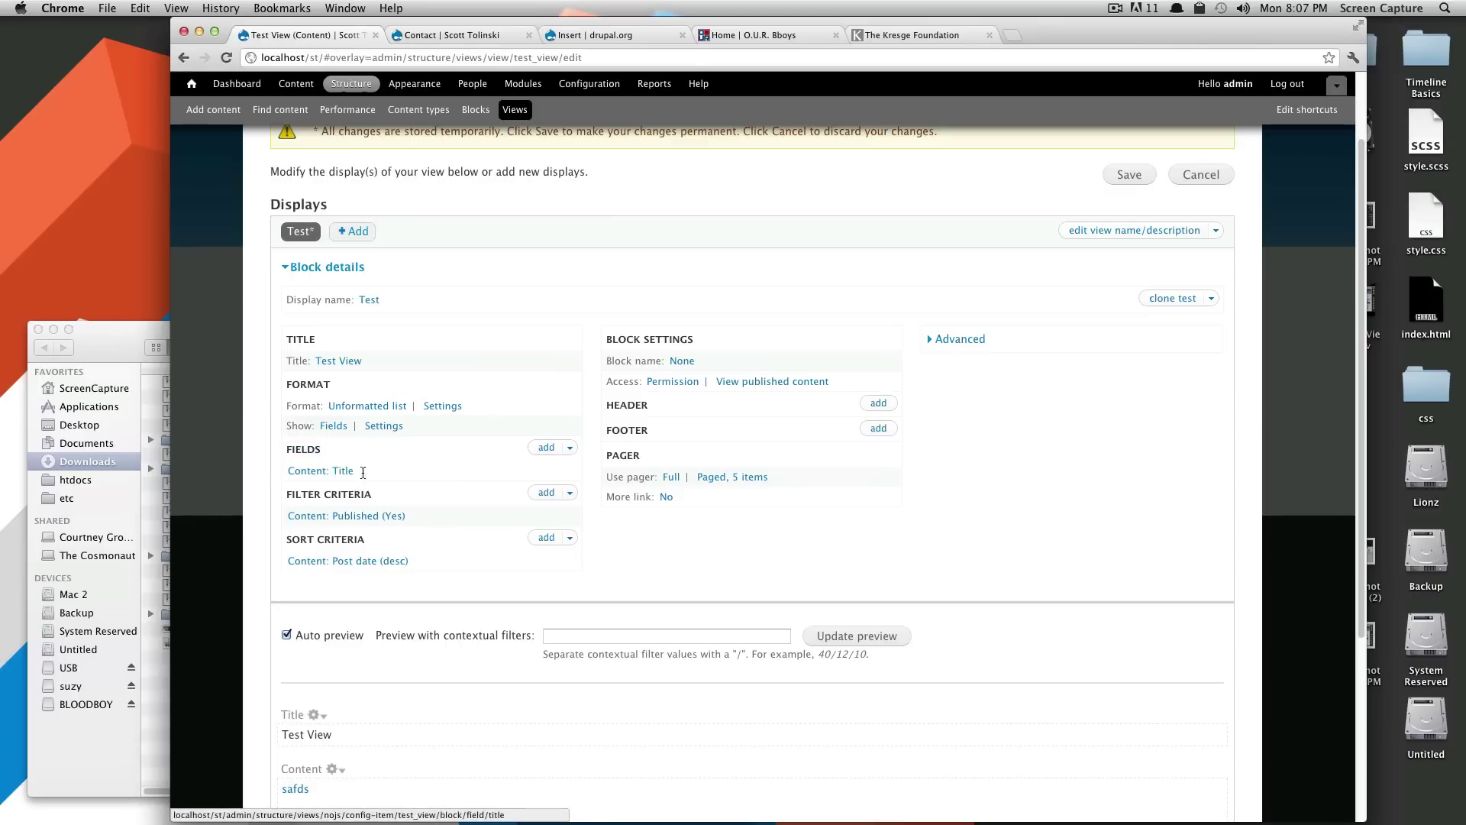
{"action": "left_click_drag", "start_coordinate": [362, 470], "coordinate": [271, 470]}
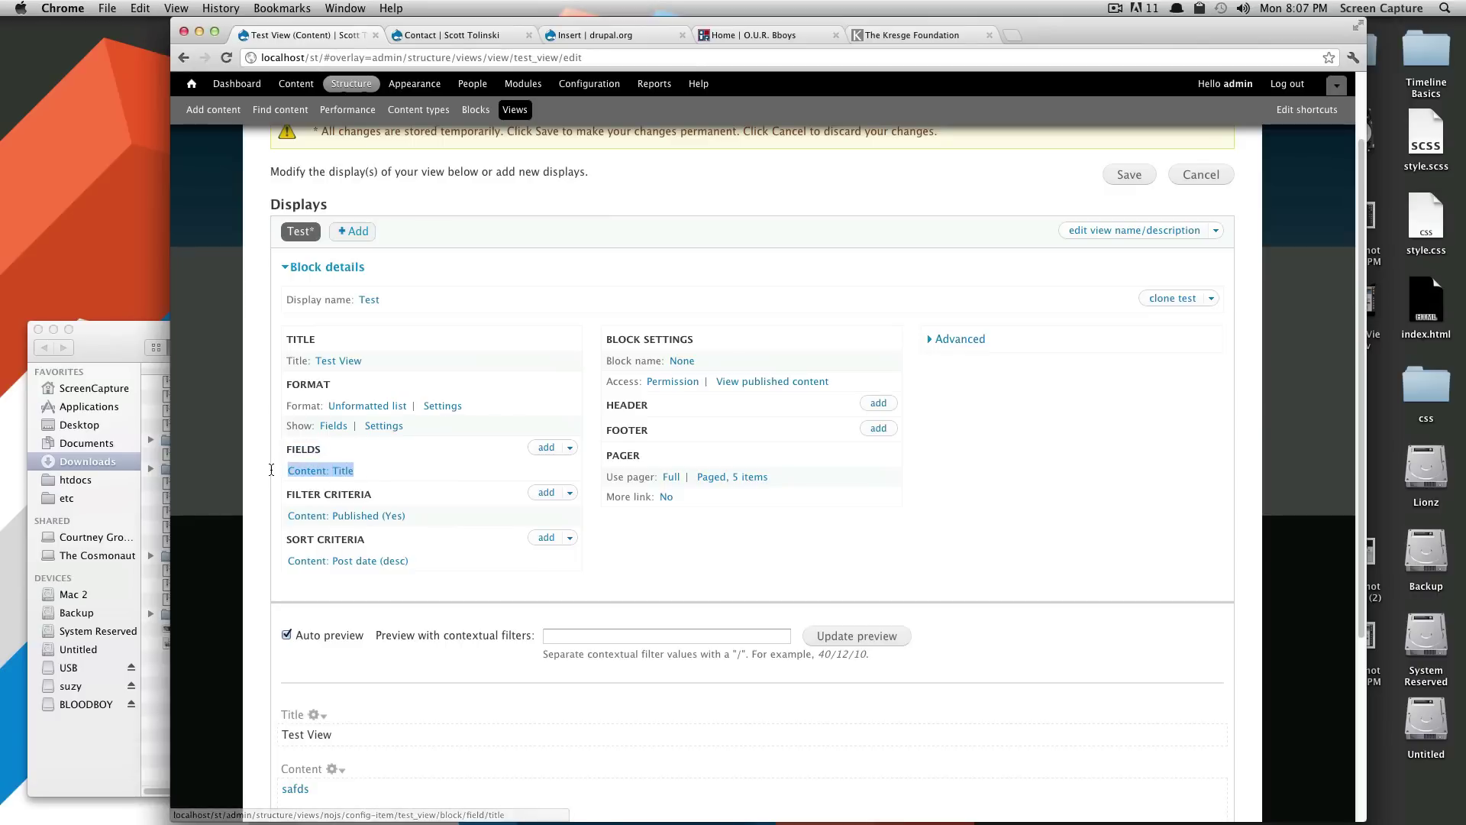
{"action": "left_click", "coordinate": [388, 469]}
{"action": "scroll", "coordinate": [382, 505], "scroll_direction": "down", "scroll_amount": 5}
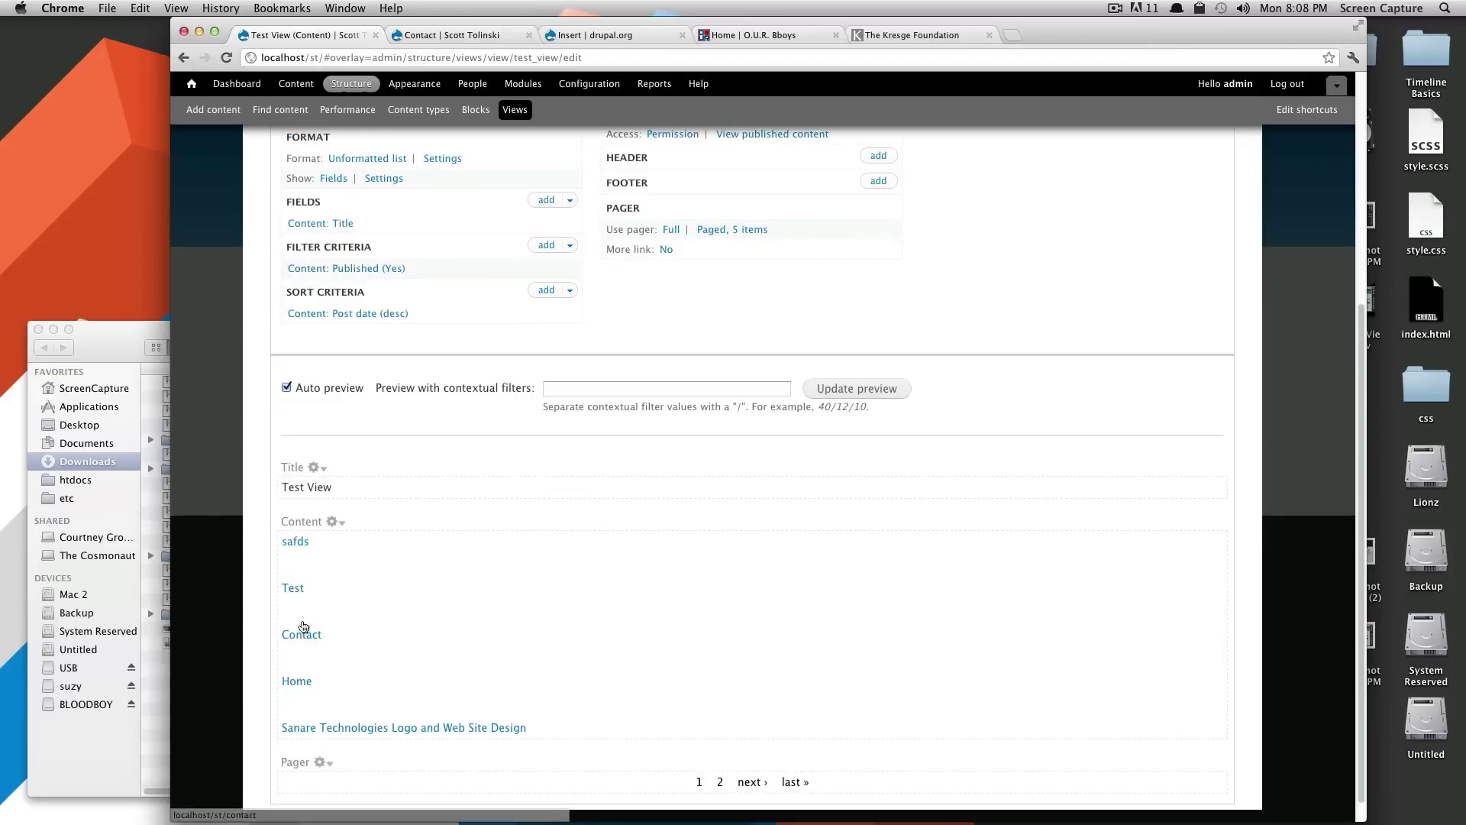
{"action": "scroll", "coordinate": [369, 507], "scroll_direction": "up", "scroll_amount": 6}
{"action": "scroll", "coordinate": [397, 443], "scroll_direction": "up", "scroll_amount": 1}
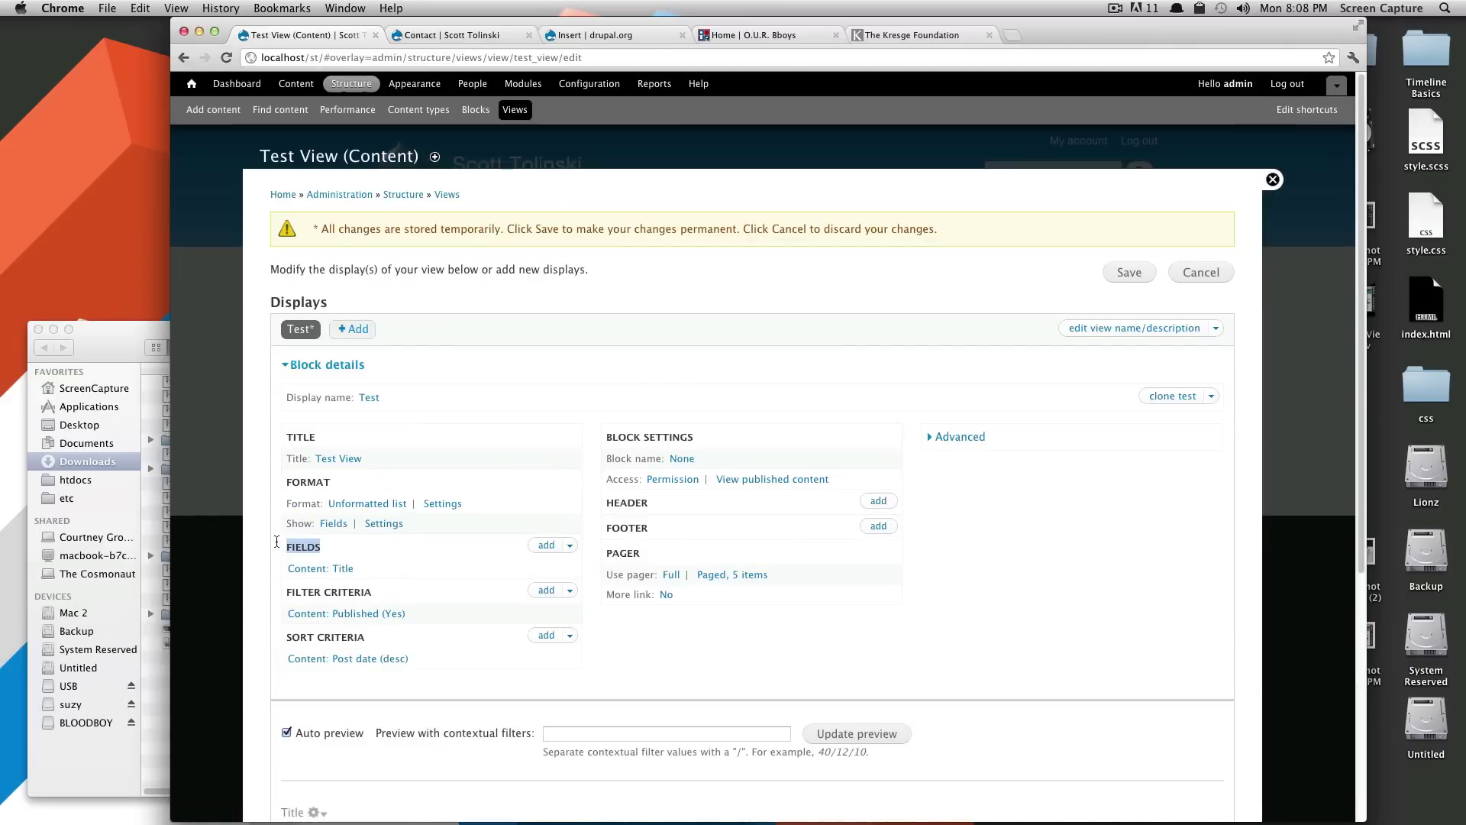
{"action": "left_click_drag", "start_coordinate": [281, 547], "coordinate": [341, 549]}
{"action": "scroll", "coordinate": [365, 543], "scroll_direction": "down", "scroll_amount": 2}
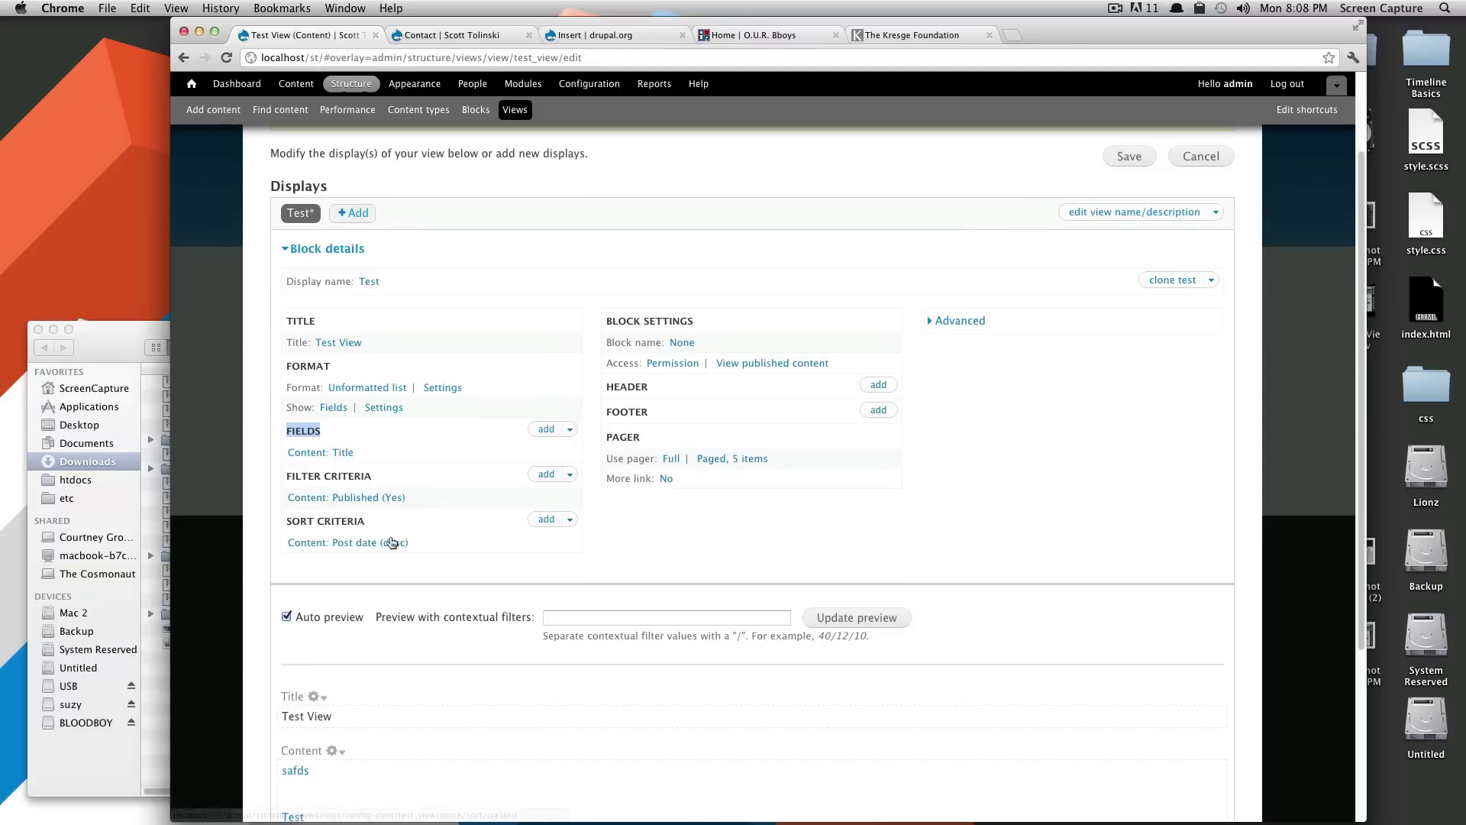
{"action": "left_click_drag", "start_coordinate": [374, 476], "coordinate": [283, 476]}
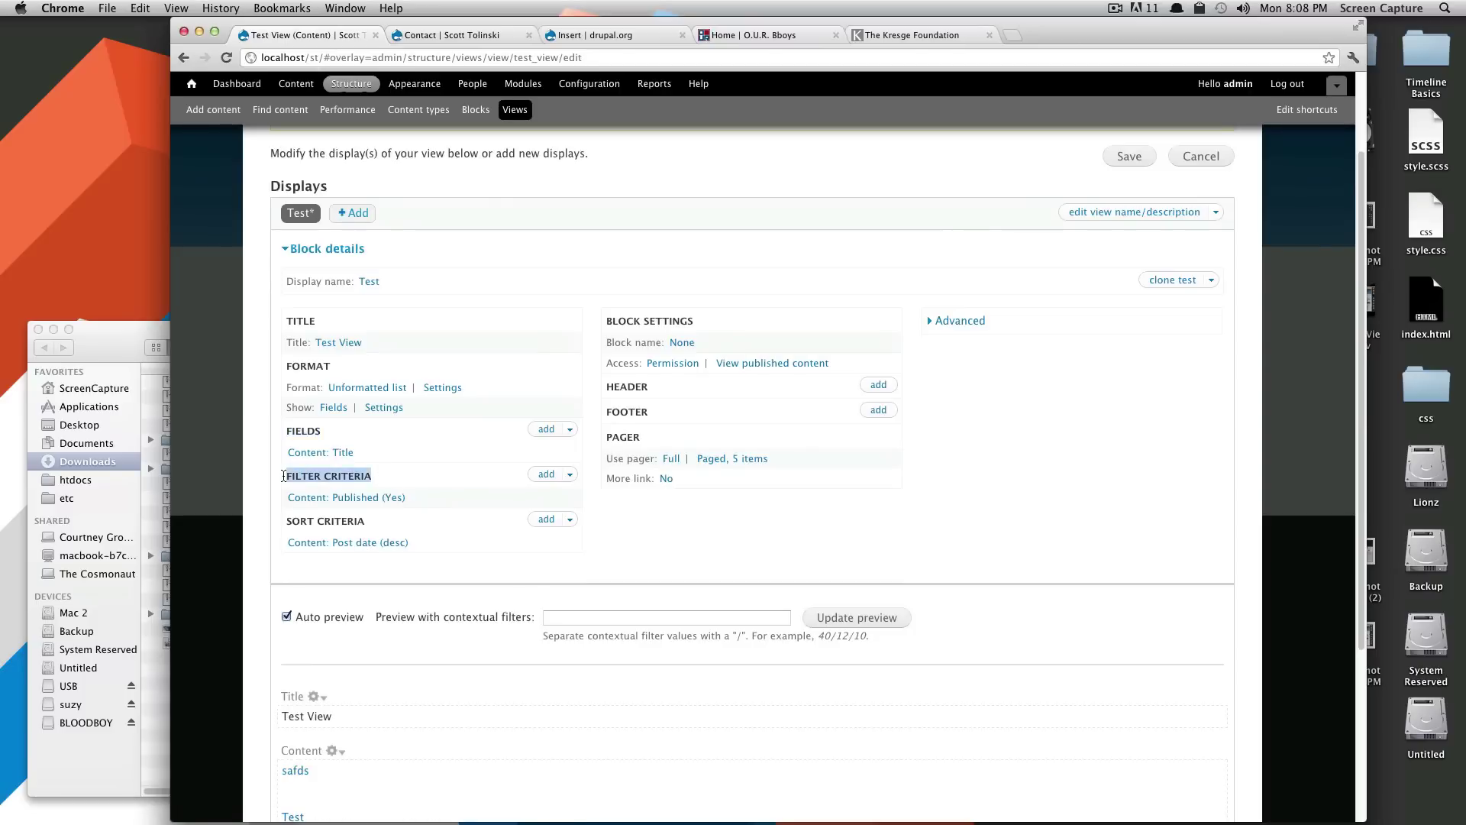
{"action": "left_click", "coordinate": [411, 477]}
{"action": "left_click_drag", "start_coordinate": [443, 497], "coordinate": [292, 505]}
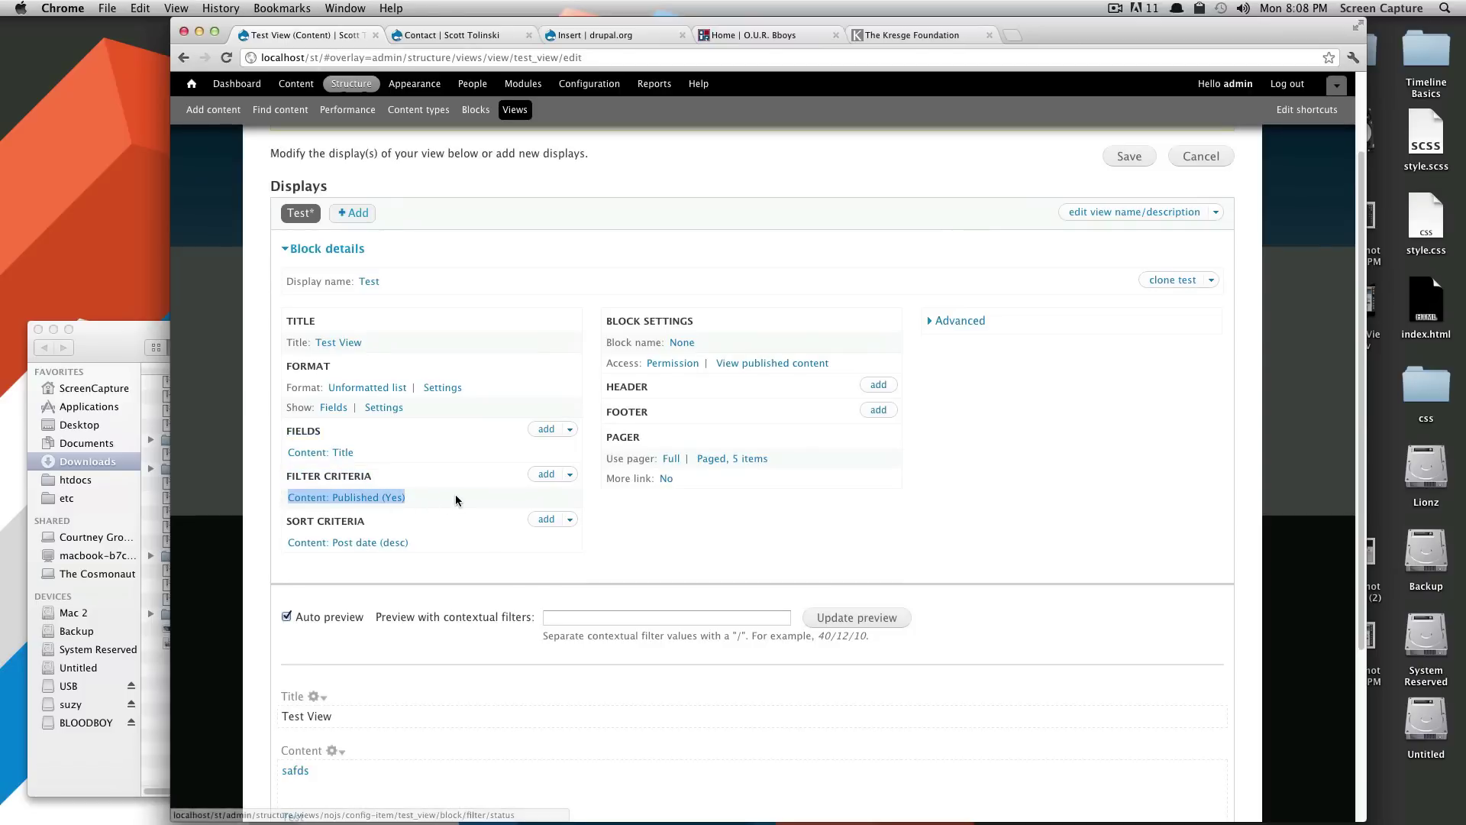
{"action": "left_click", "coordinate": [435, 496]}
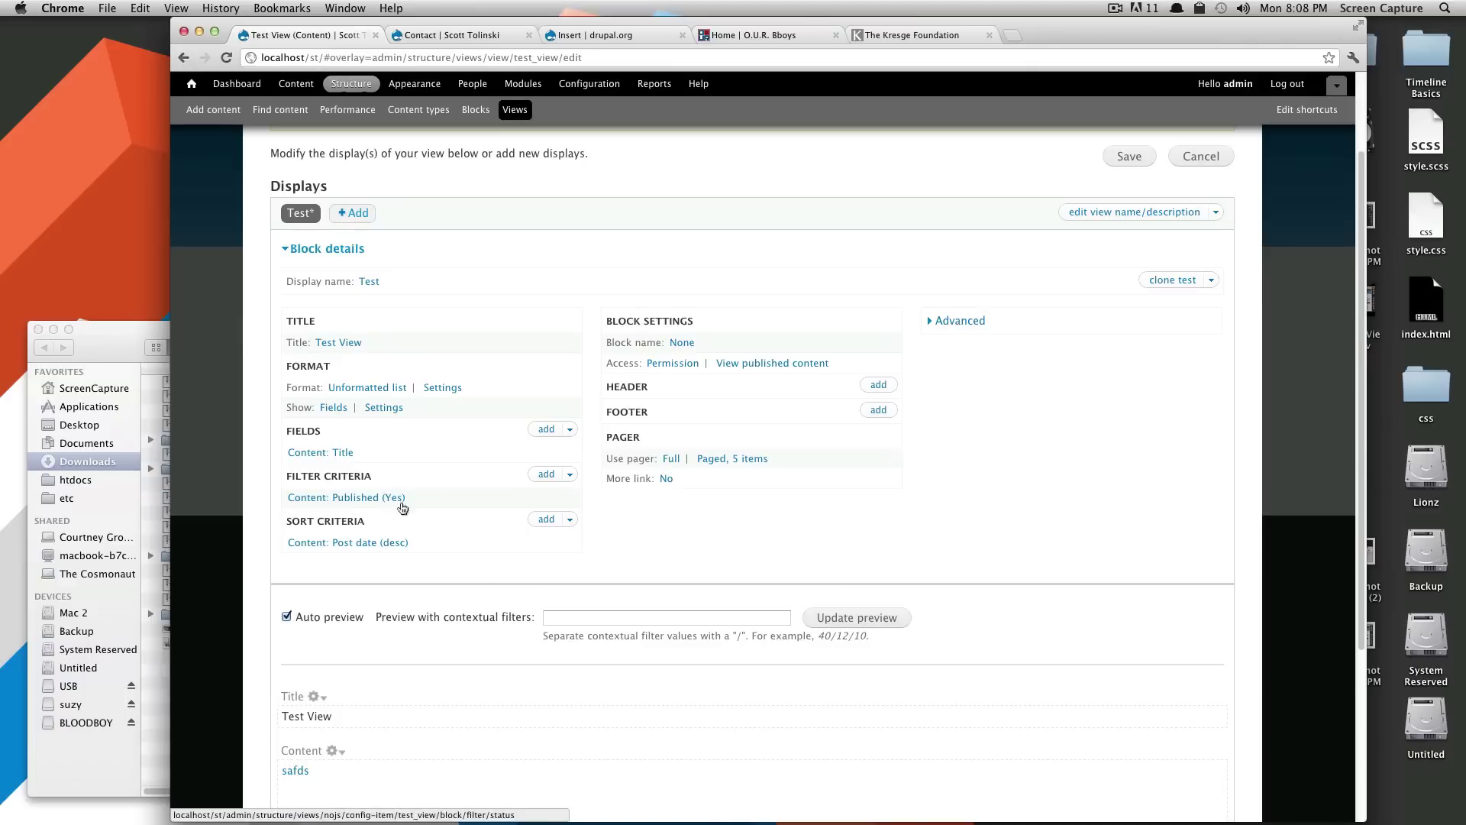
{"action": "scroll", "coordinate": [413, 504], "scroll_direction": "down", "scroll_amount": 3}
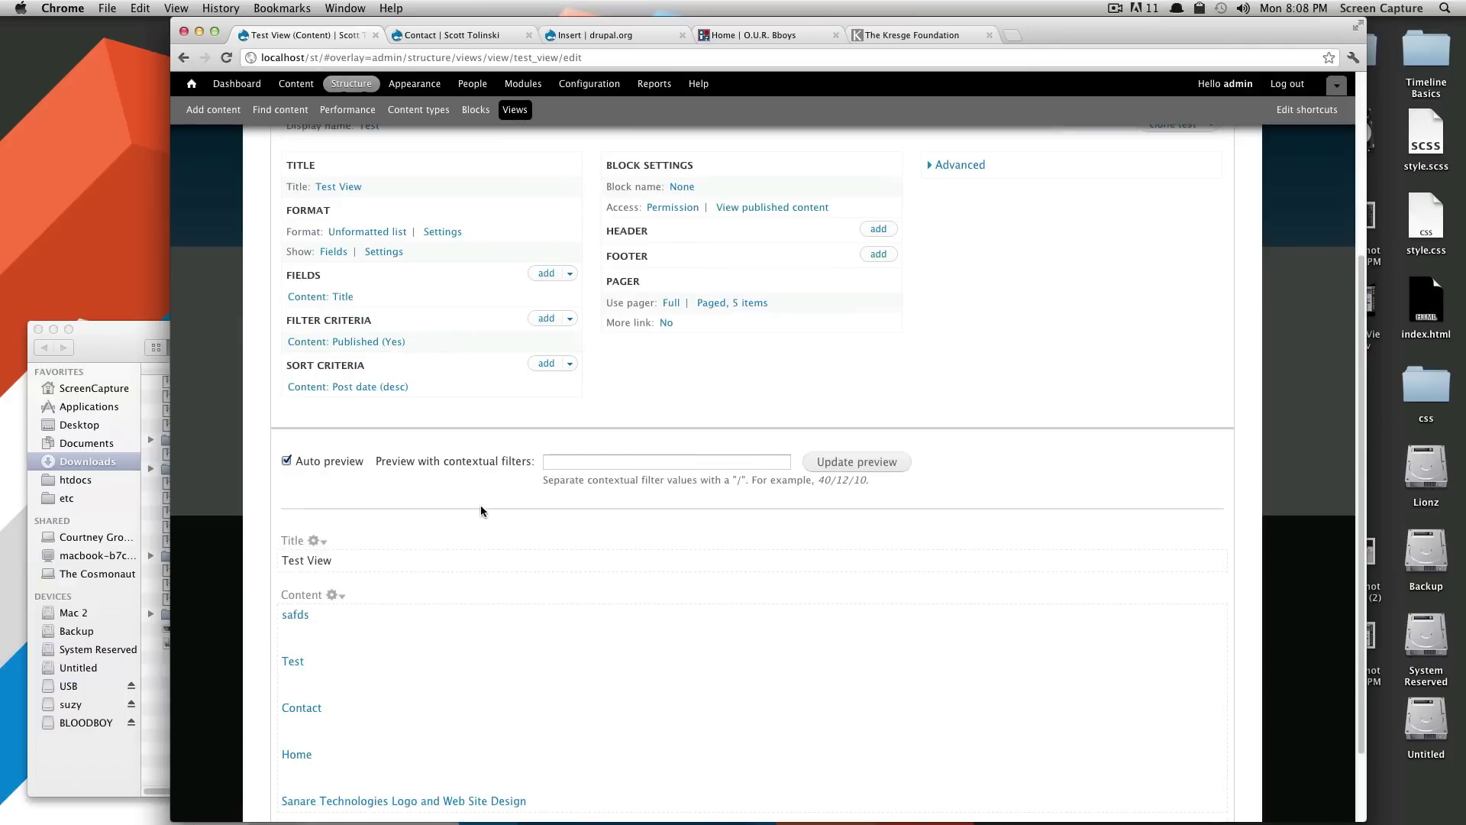
{"action": "scroll", "coordinate": [475, 464], "scroll_direction": "up", "scroll_amount": 3}
{"action": "left_click_drag", "start_coordinate": [366, 534], "coordinate": [285, 534]}
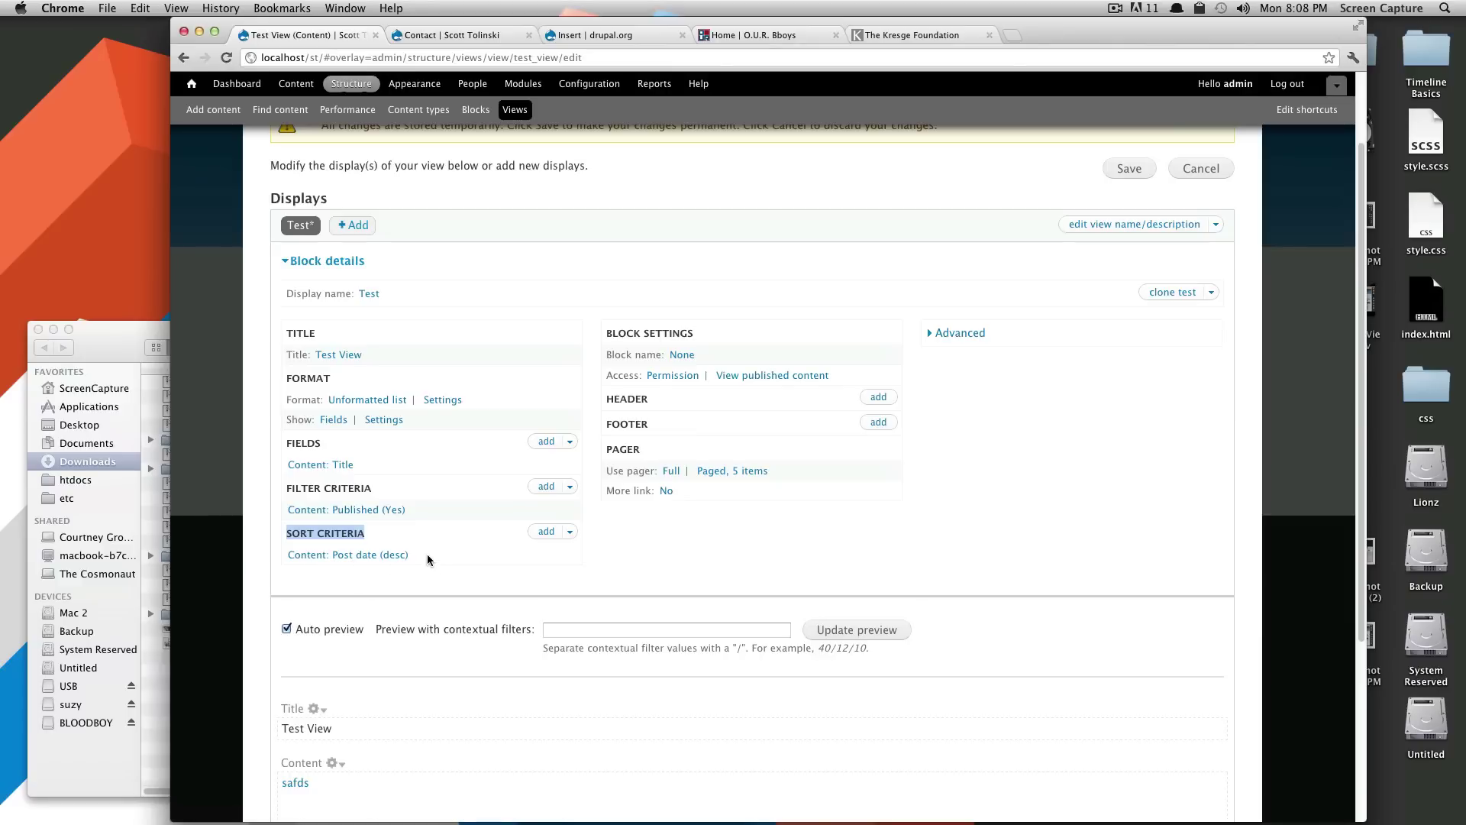
{"action": "scroll", "coordinate": [527, 604], "scroll_direction": "down", "scroll_amount": 2}
{"action": "scroll", "coordinate": [530, 608], "scroll_direction": "up", "scroll_amount": 4}
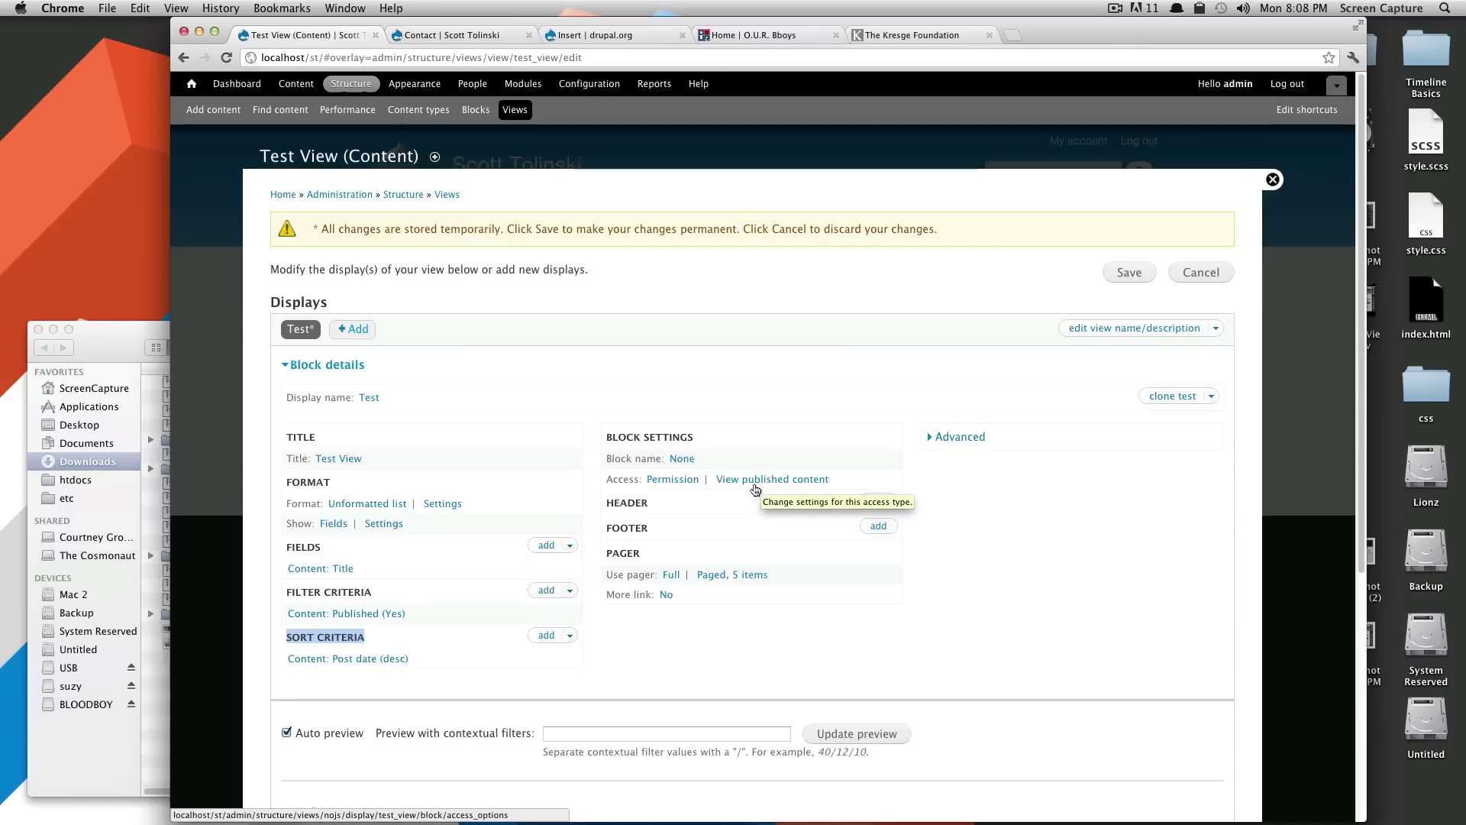
Open the Test display's pager options, currently 'Paged output, full pager'
{"action": "left_click", "coordinate": [647, 504]}
{"action": "scroll", "coordinate": [673, 507], "scroll_direction": "down", "scroll_amount": 1}
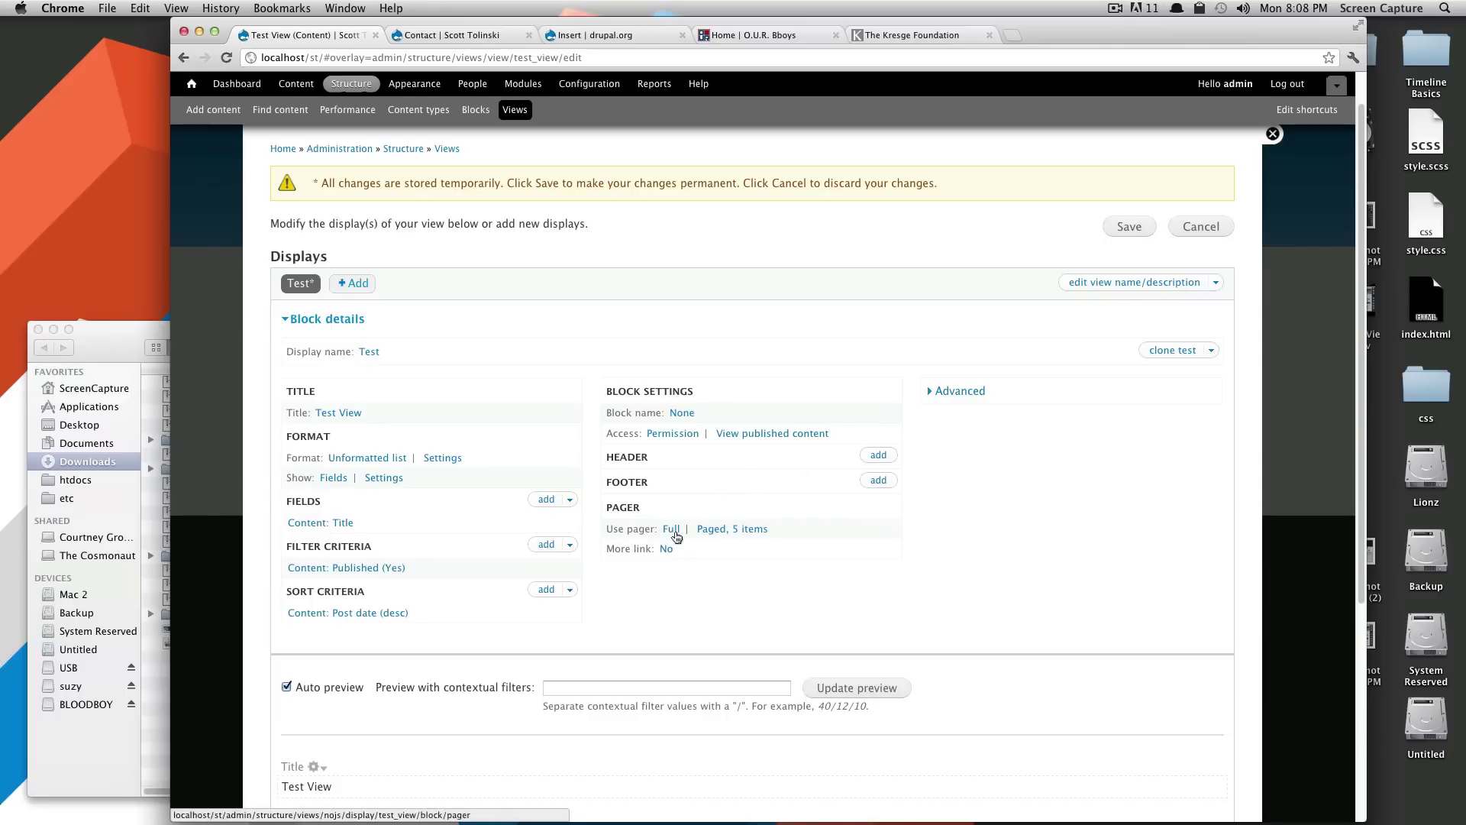
{"action": "scroll", "coordinate": [750, 535], "scroll_direction": "down", "scroll_amount": 2}
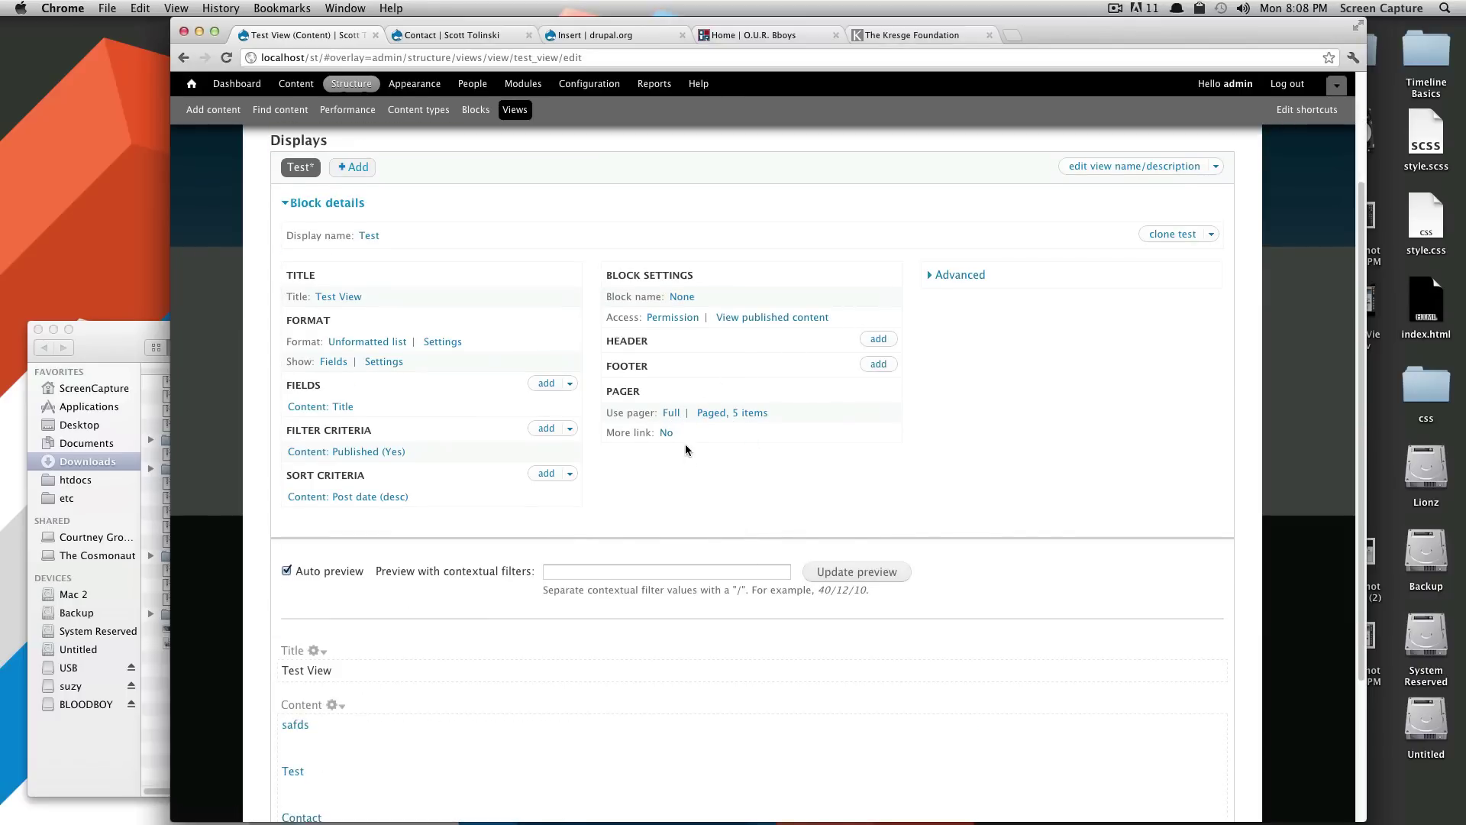
{"action": "scroll", "coordinate": [672, 465], "scroll_direction": "down", "scroll_amount": 3}
{"action": "scroll", "coordinate": [687, 611], "scroll_direction": "down", "scroll_amount": 1}
{"action": "scroll", "coordinate": [735, 447], "scroll_direction": "up", "scroll_amount": 3}
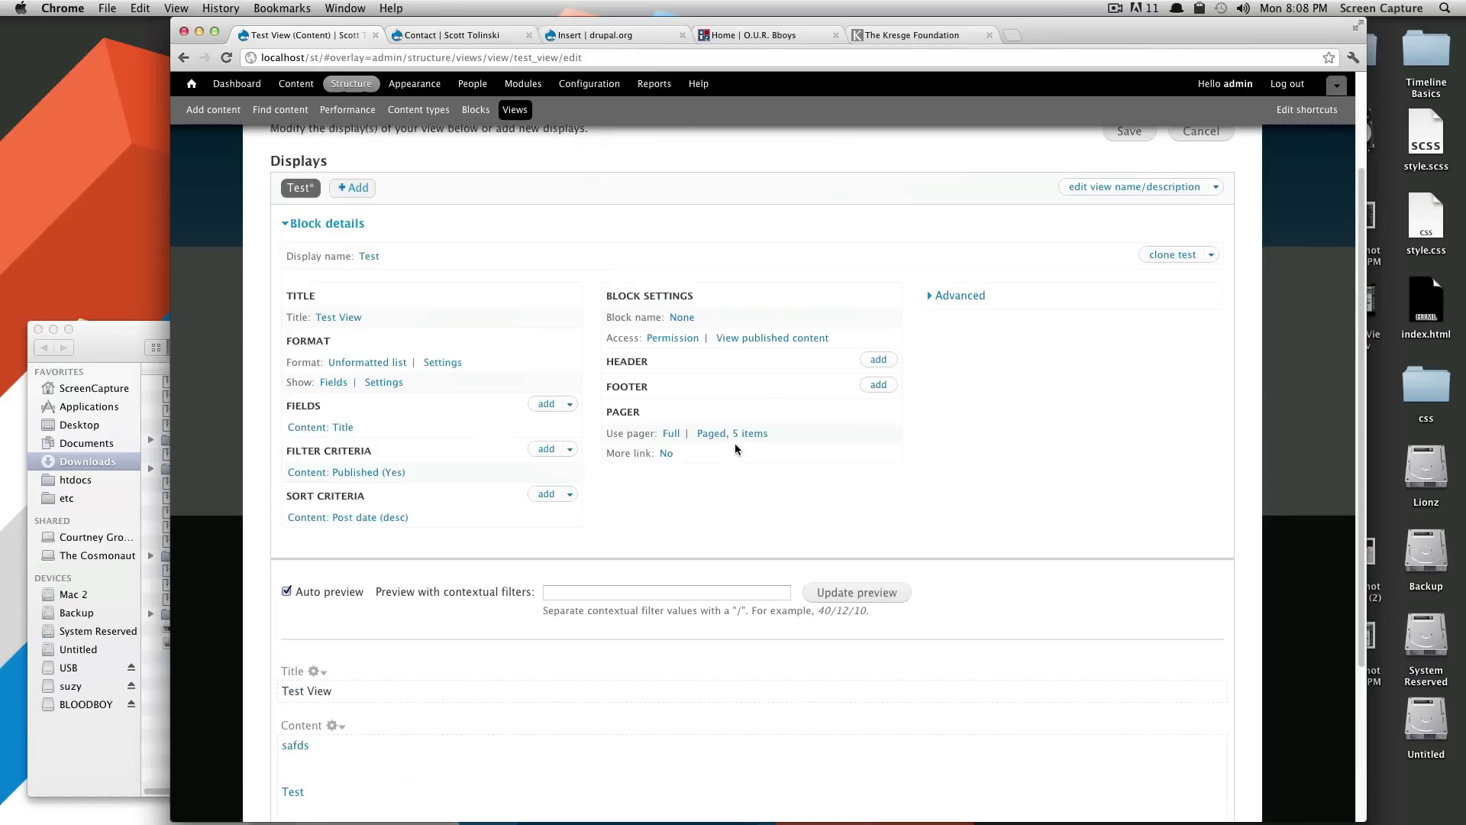
Change the pager to 'Display a specified number of items' with 5 items for all displays
{"action": "left_click", "coordinate": [671, 435]}
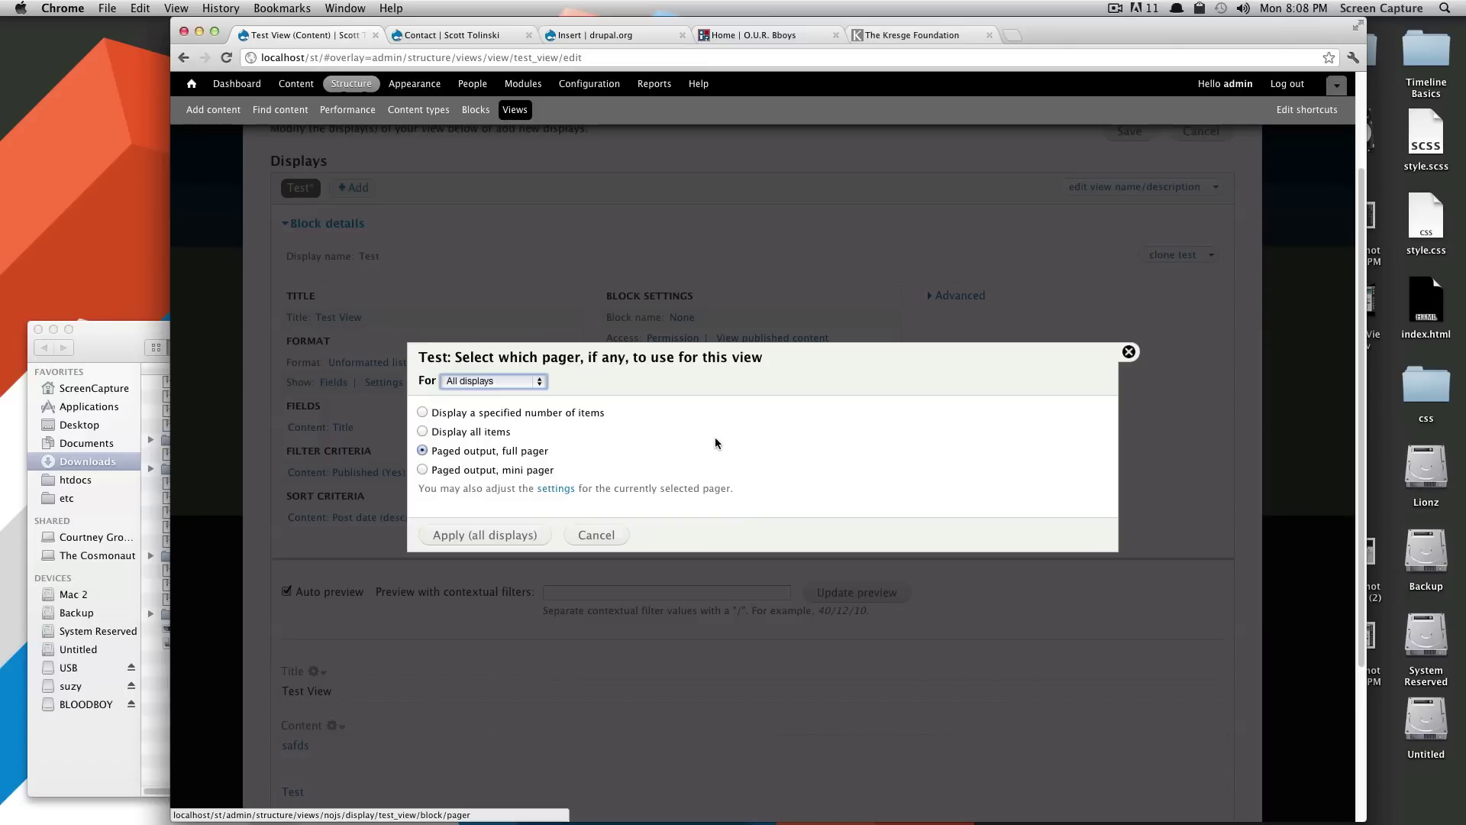
{"action": "left_click", "coordinate": [422, 431]}
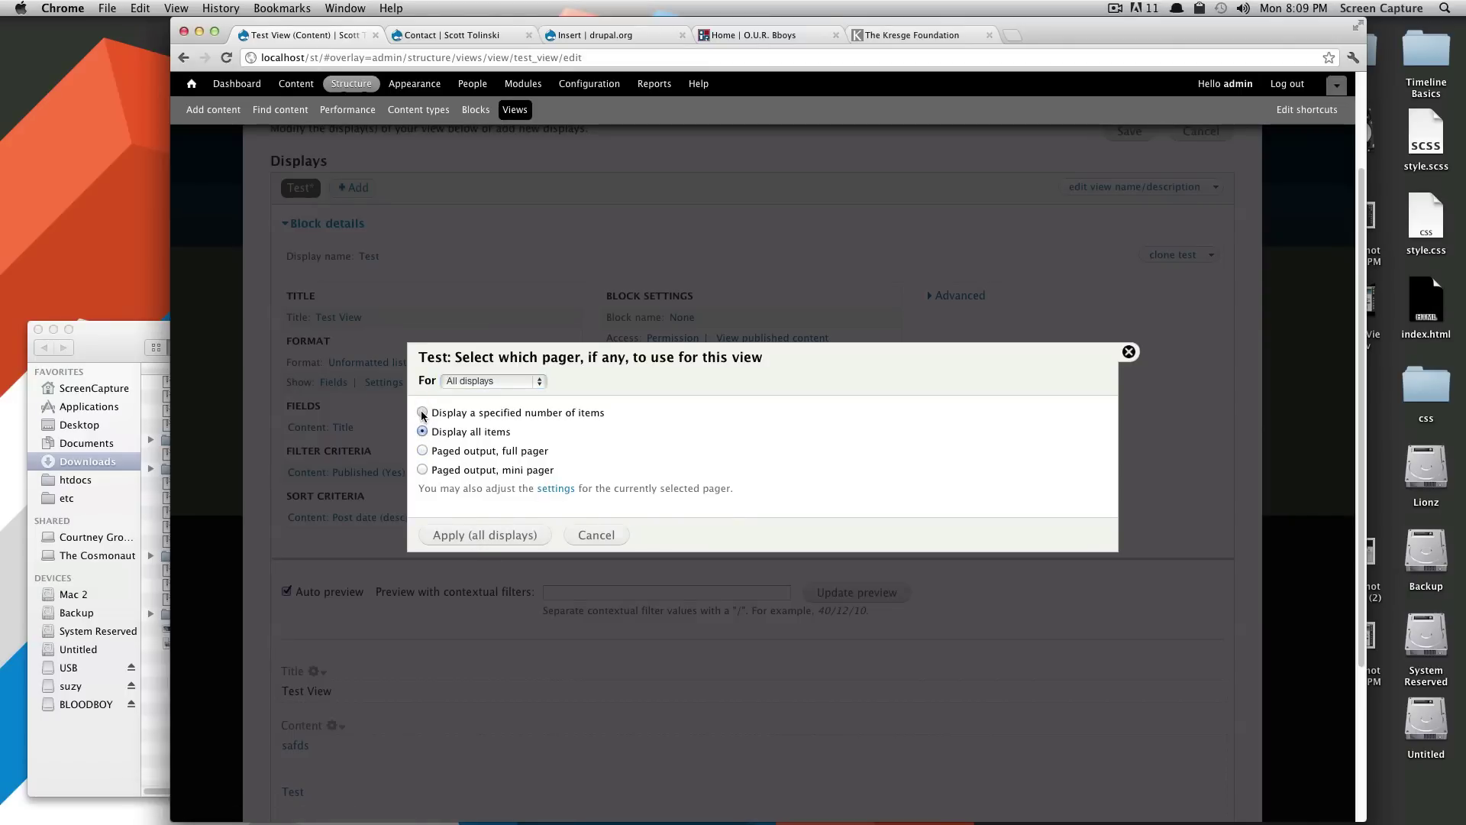
{"action": "left_click", "coordinate": [423, 413]}
{"action": "left_click", "coordinate": [498, 536]}
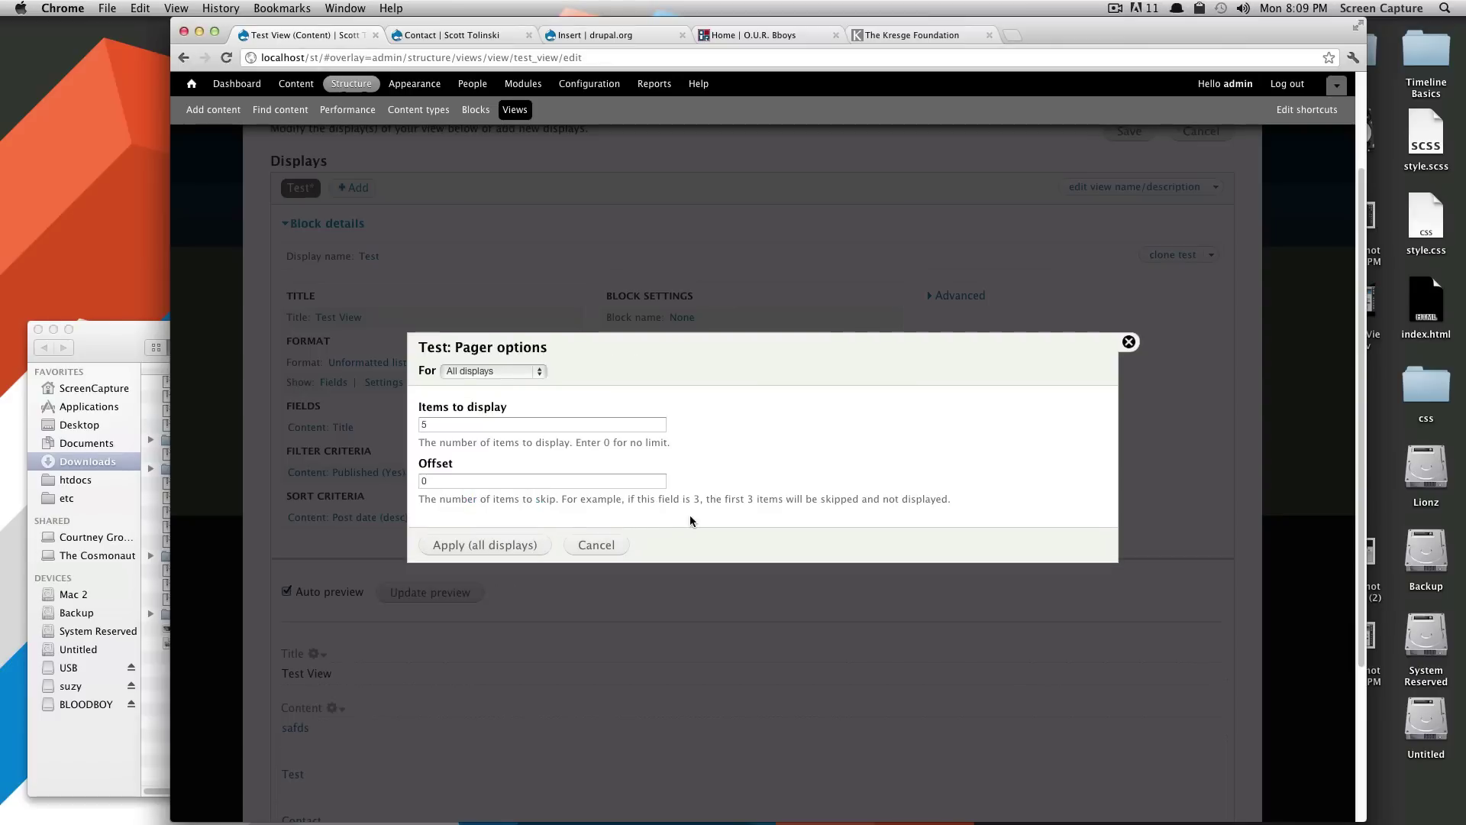
{"action": "left_click", "coordinate": [418, 430]}
{"action": "left_click", "coordinate": [475, 545]}
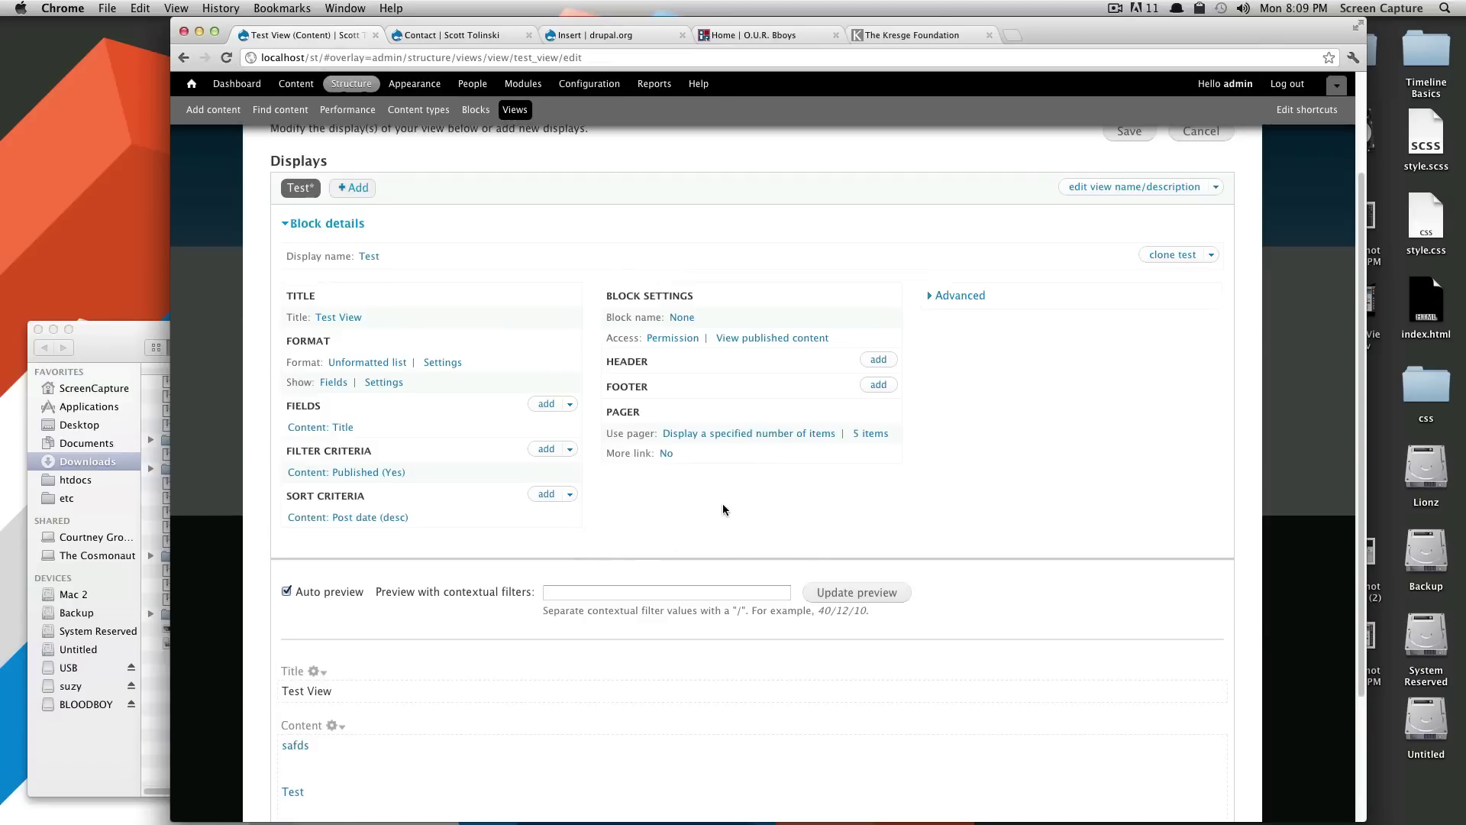
{"action": "scroll", "coordinate": [616, 708], "scroll_direction": "down", "scroll_amount": 5}
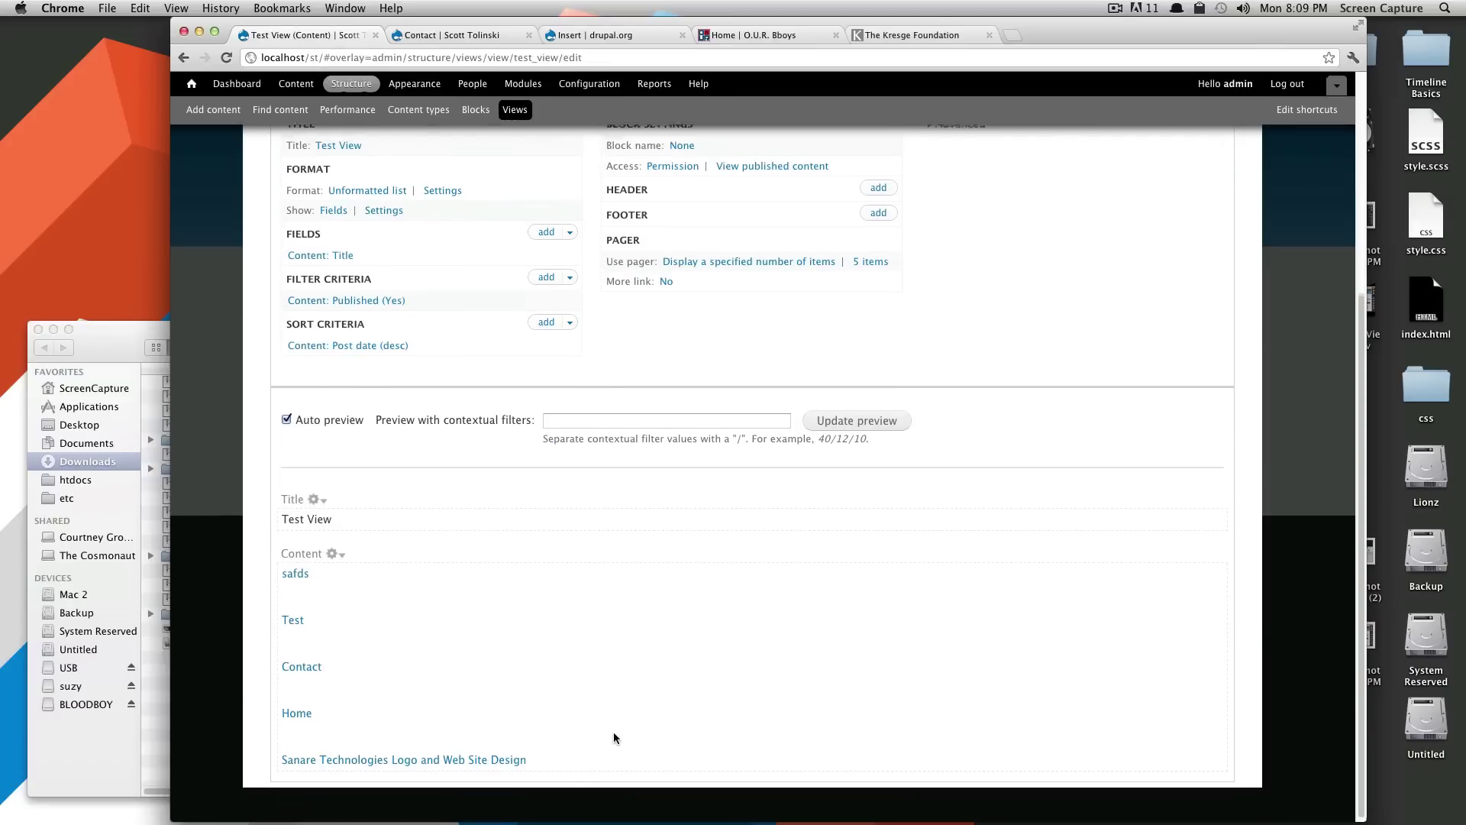
{"action": "scroll", "coordinate": [615, 738], "scroll_direction": "up", "scroll_amount": 5}
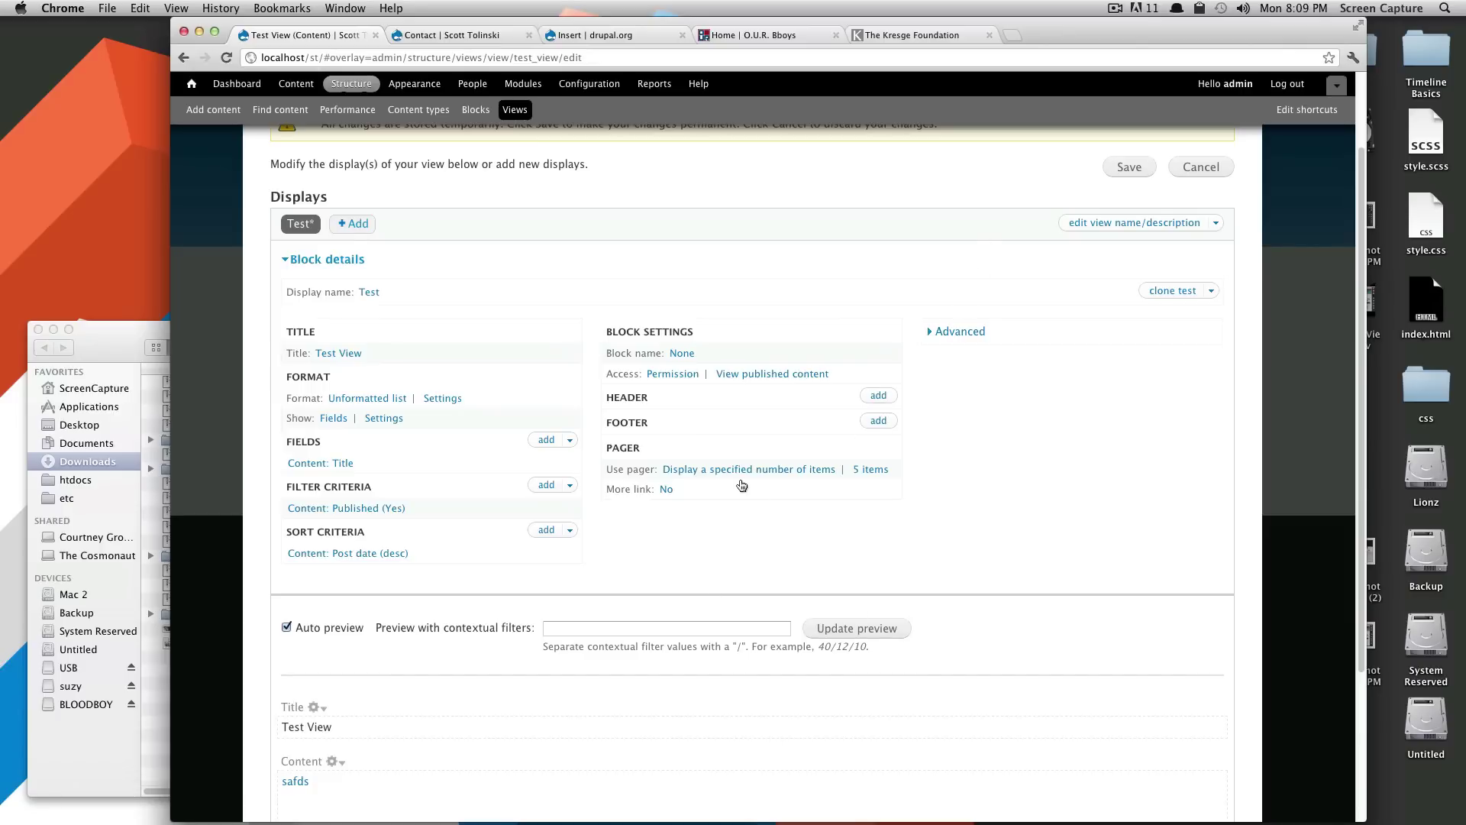
{"action": "scroll", "coordinate": [840, 443], "scroll_direction": "up", "scroll_amount": 3}
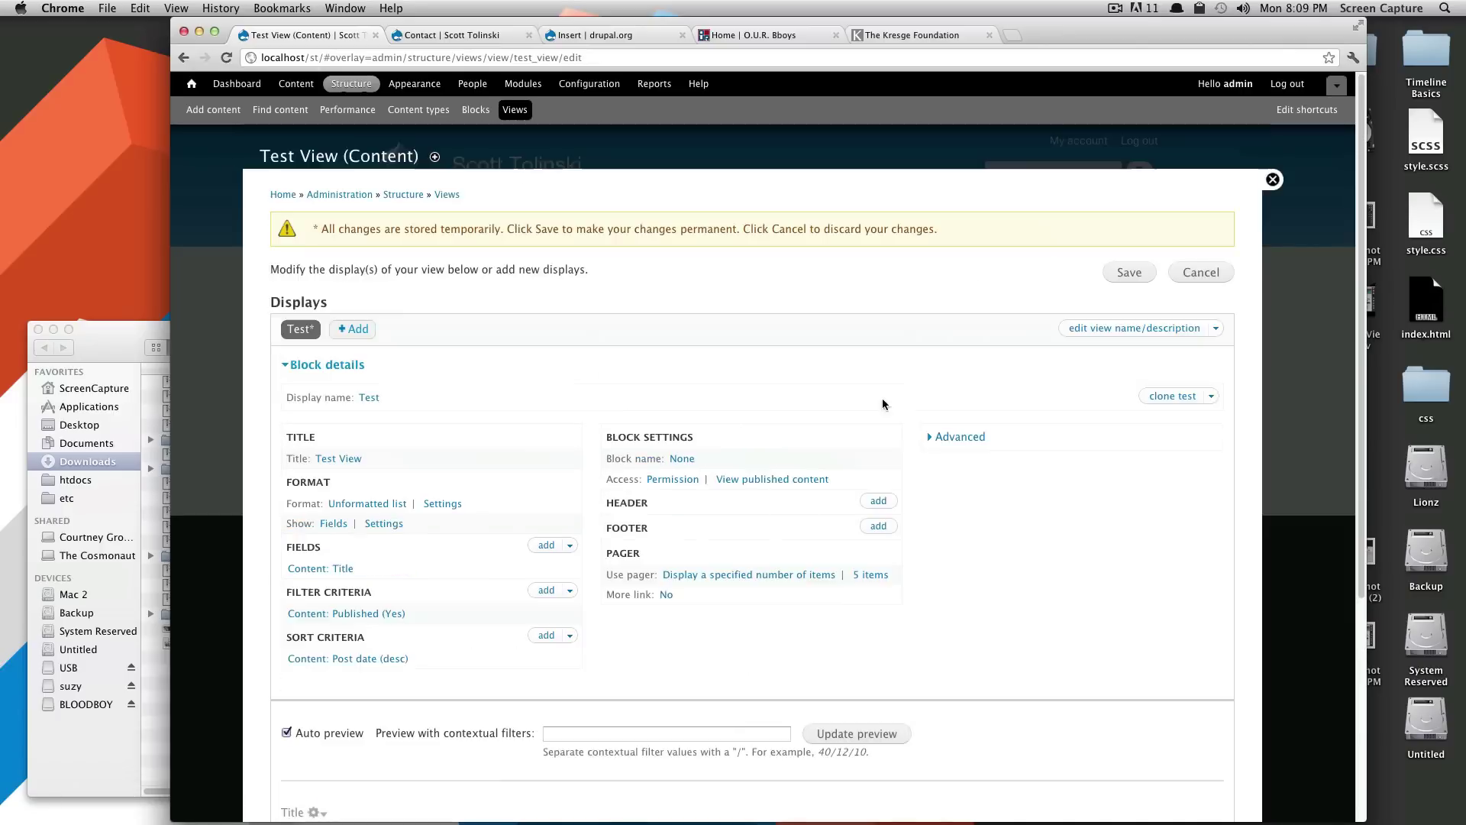
Save Test View with its 5-item pager, review the preview, and close the Views overlay
{"action": "left_click", "coordinate": [1130, 273]}
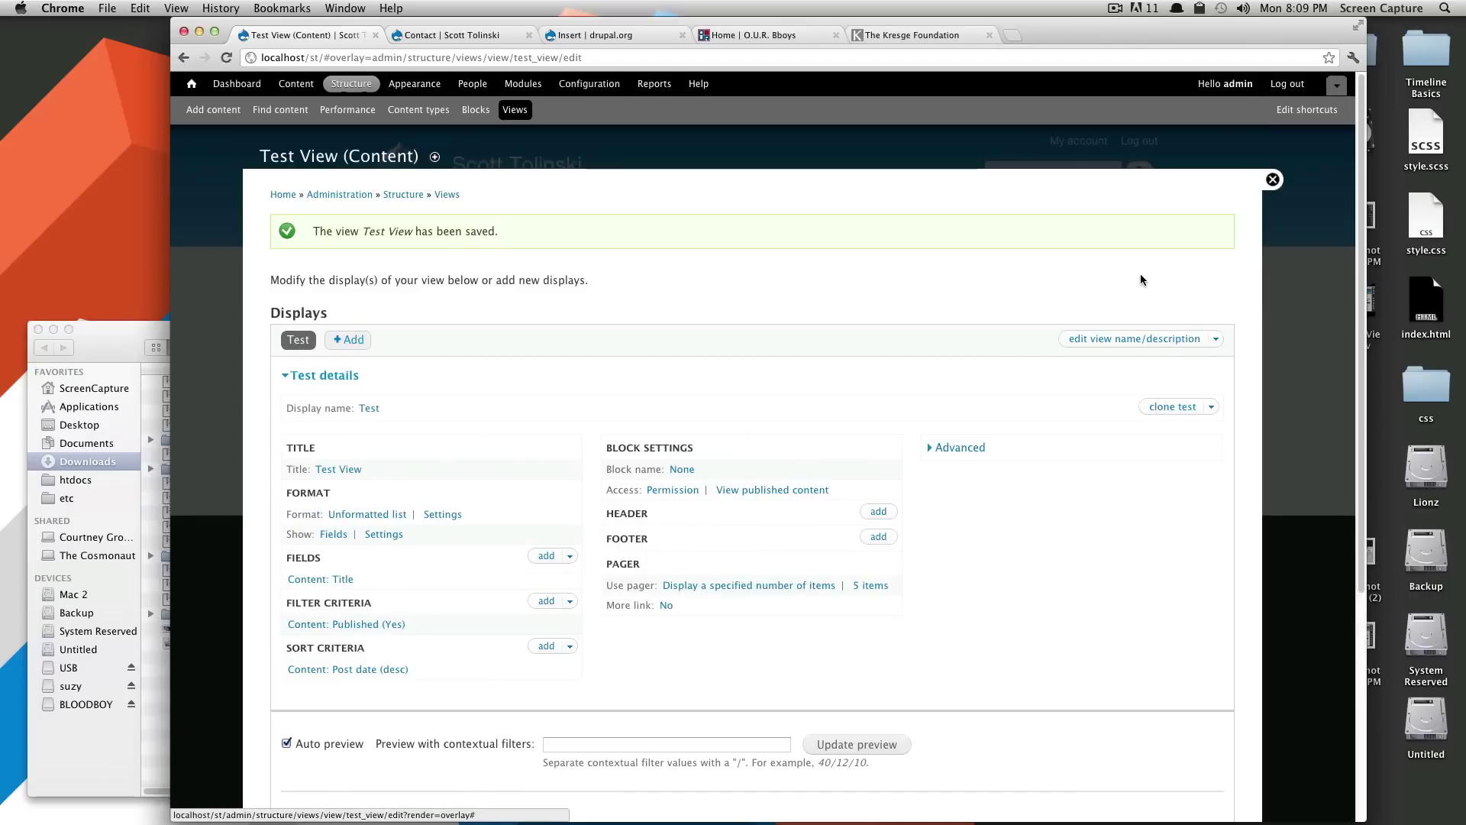
{"action": "scroll", "coordinate": [971, 451], "scroll_direction": "down", "scroll_amount": 9}
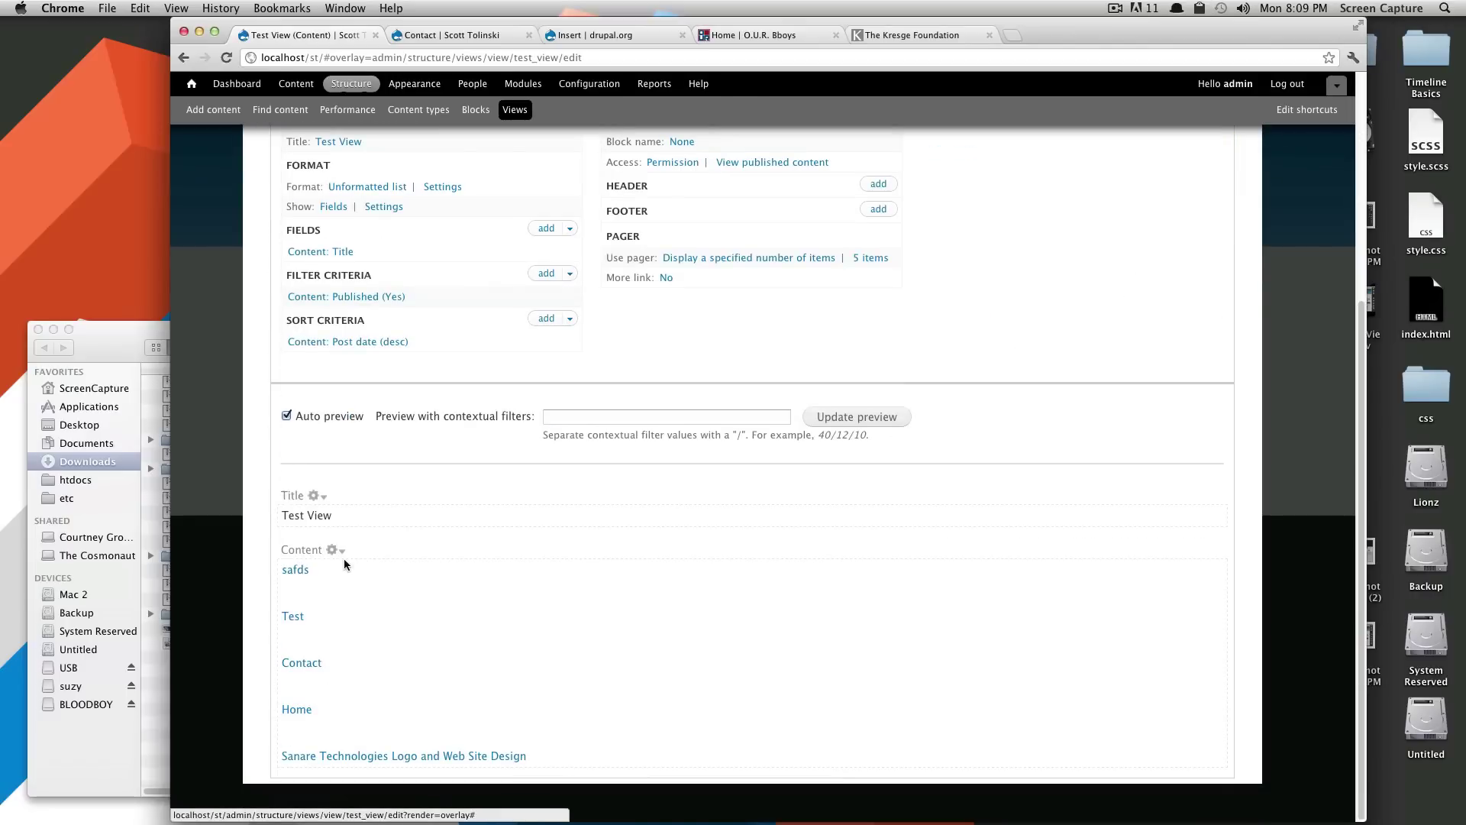
{"action": "scroll", "coordinate": [530, 507], "scroll_direction": "up", "scroll_amount": 9}
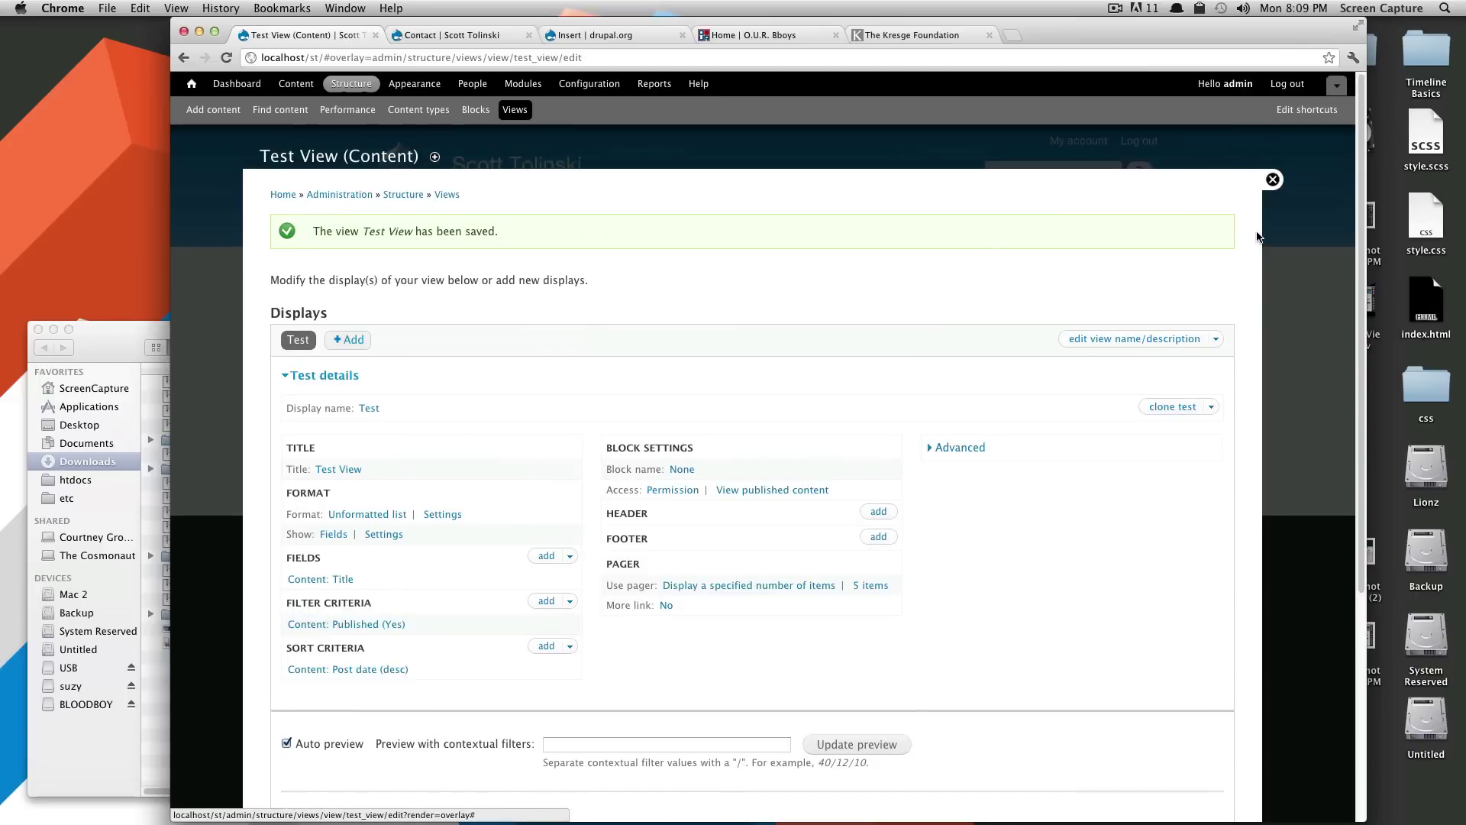
{"action": "scroll", "coordinate": [806, 527], "scroll_direction": "down", "scroll_amount": 9}
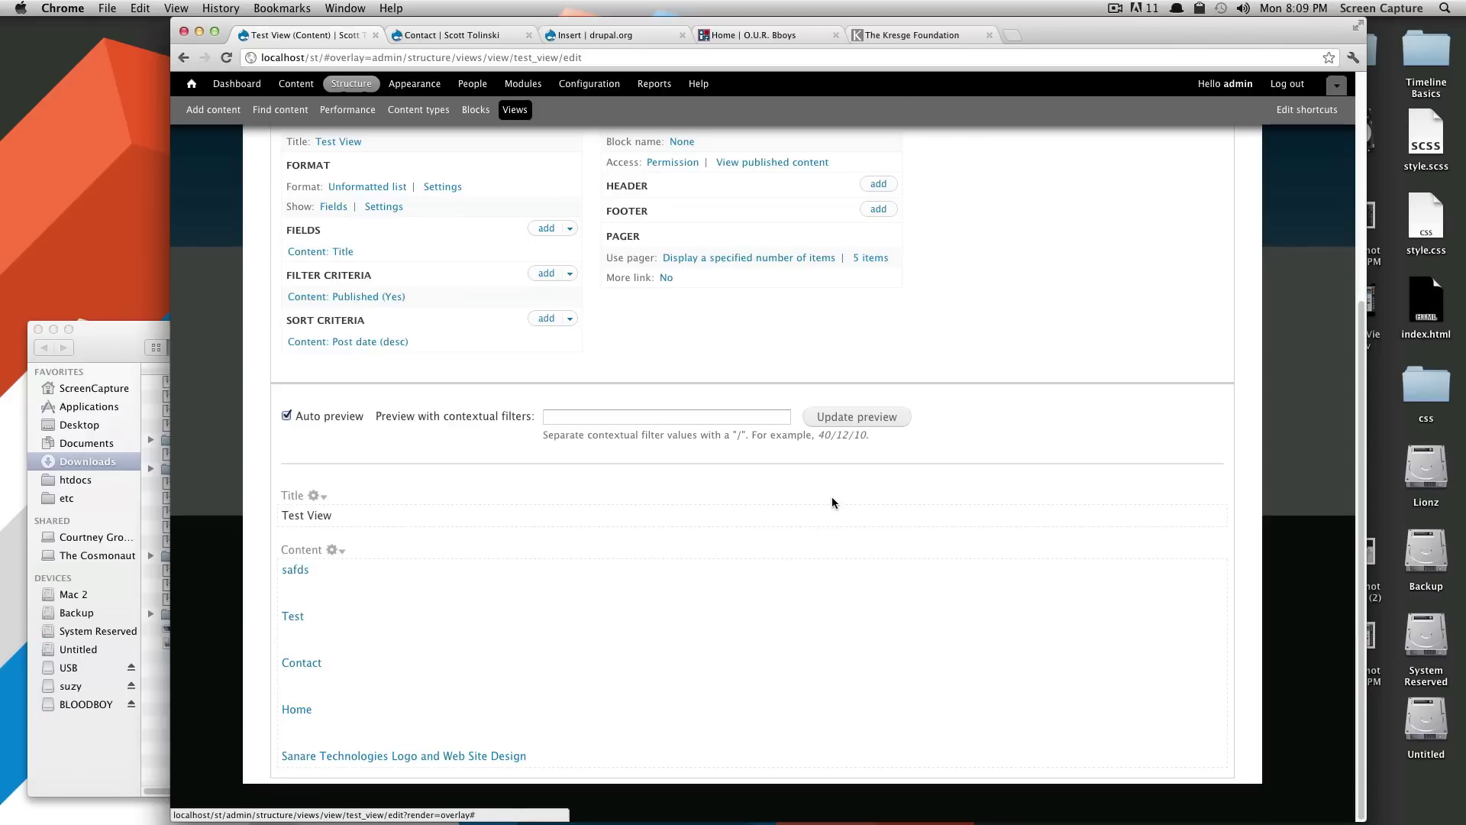
{"action": "scroll", "coordinate": [833, 499], "scroll_direction": "up", "scroll_amount": 6}
{"action": "scroll", "coordinate": [833, 502], "scroll_direction": "up", "scroll_amount": 3}
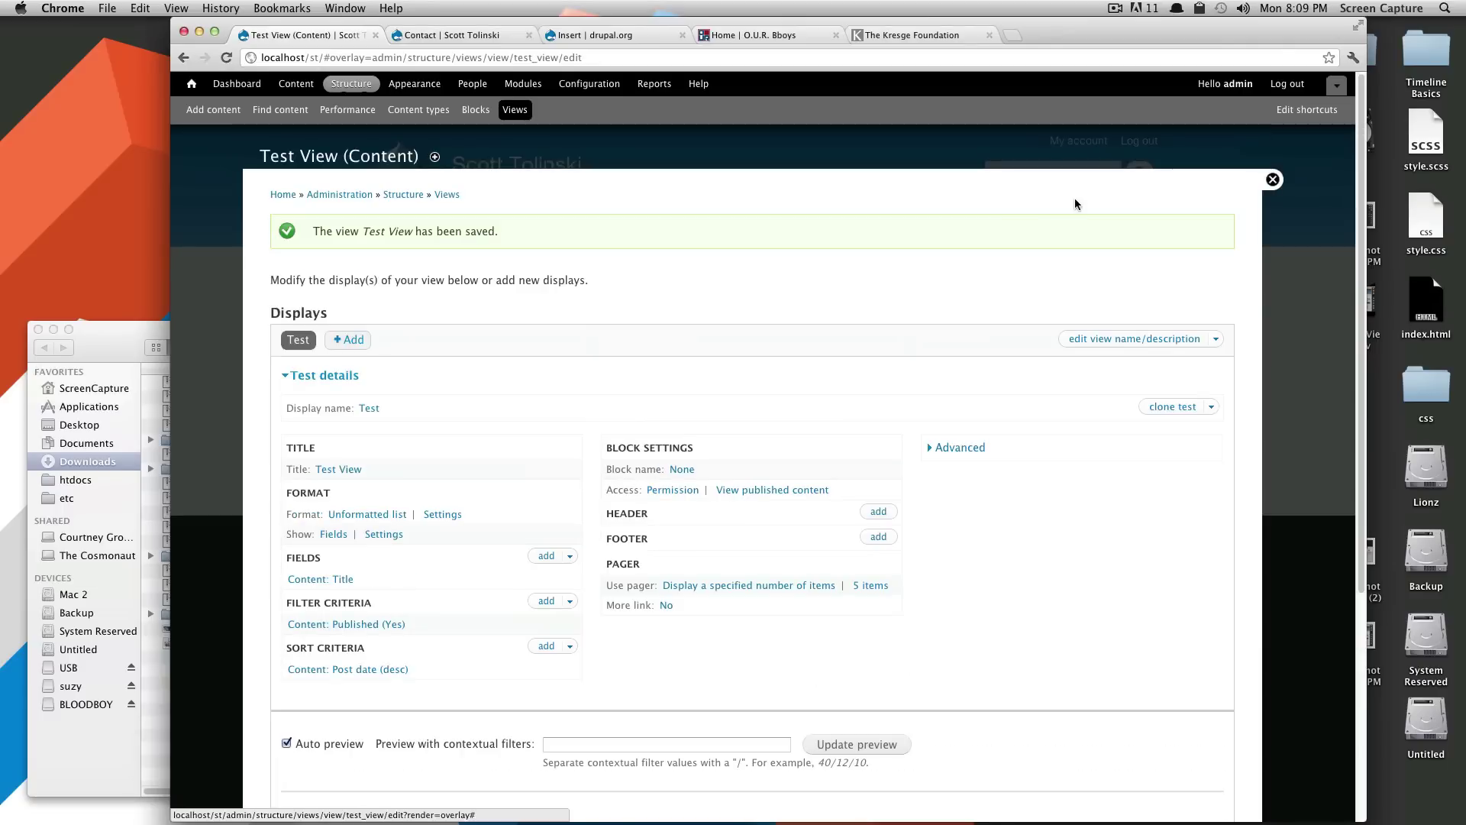
{"action": "left_click", "coordinate": [1274, 180]}
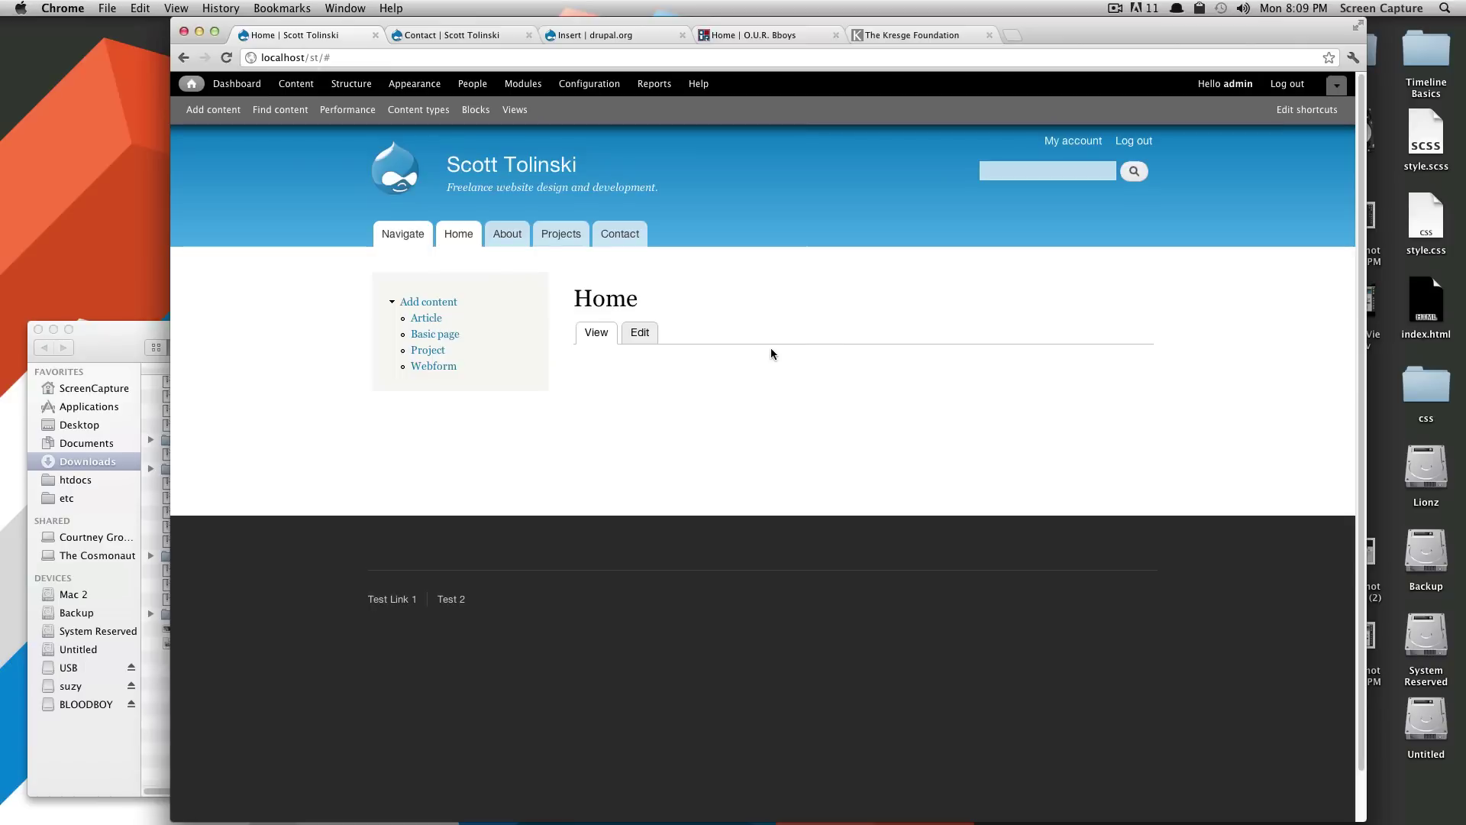
In Block layout, find 'View: Test View: Test' and first assign it to the Content region
{"action": "left_click", "coordinate": [476, 110]}
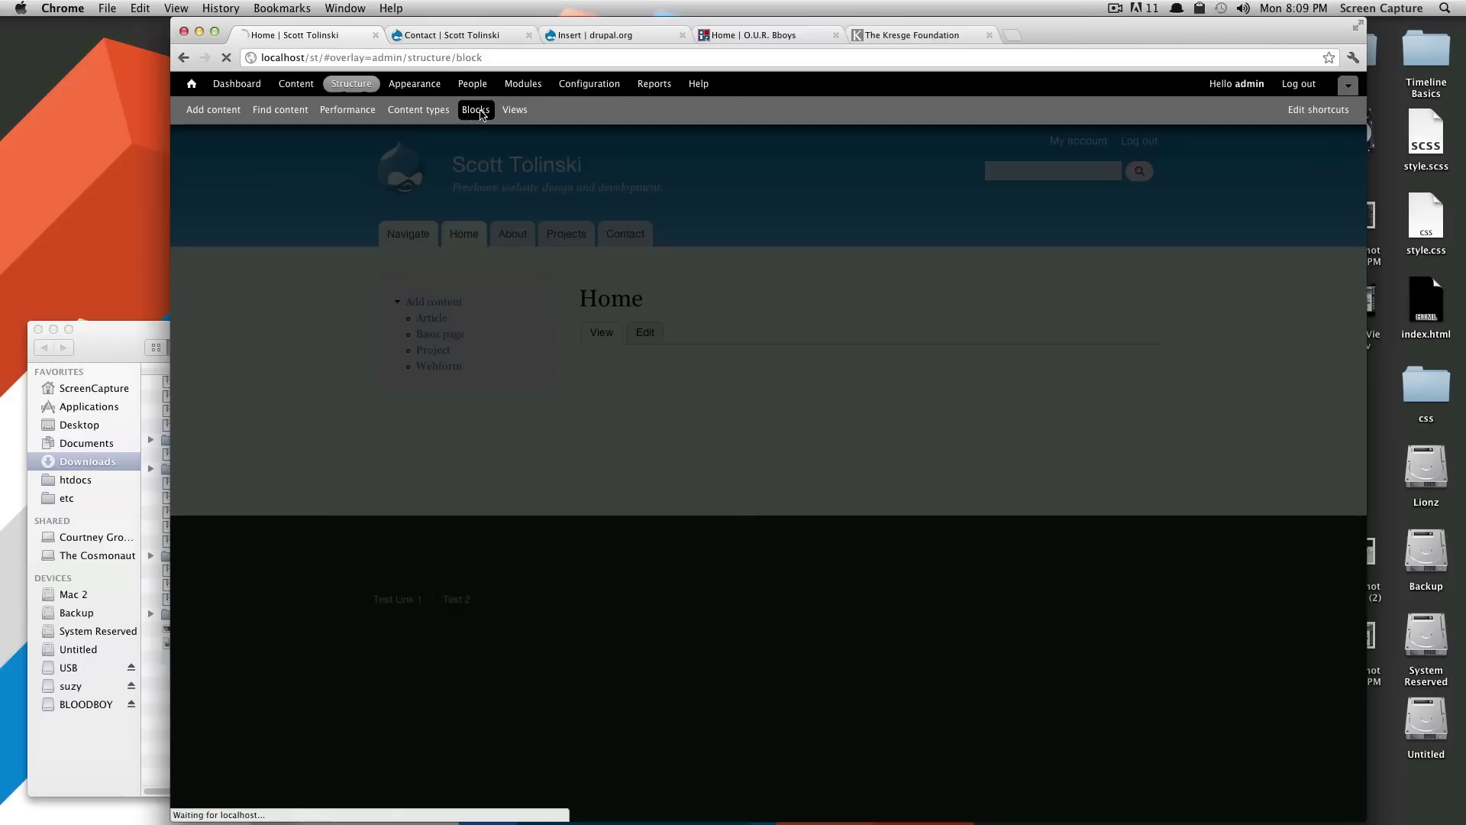
{"action": "scroll", "coordinate": [588, 435], "scroll_direction": "down", "scroll_amount": 15}
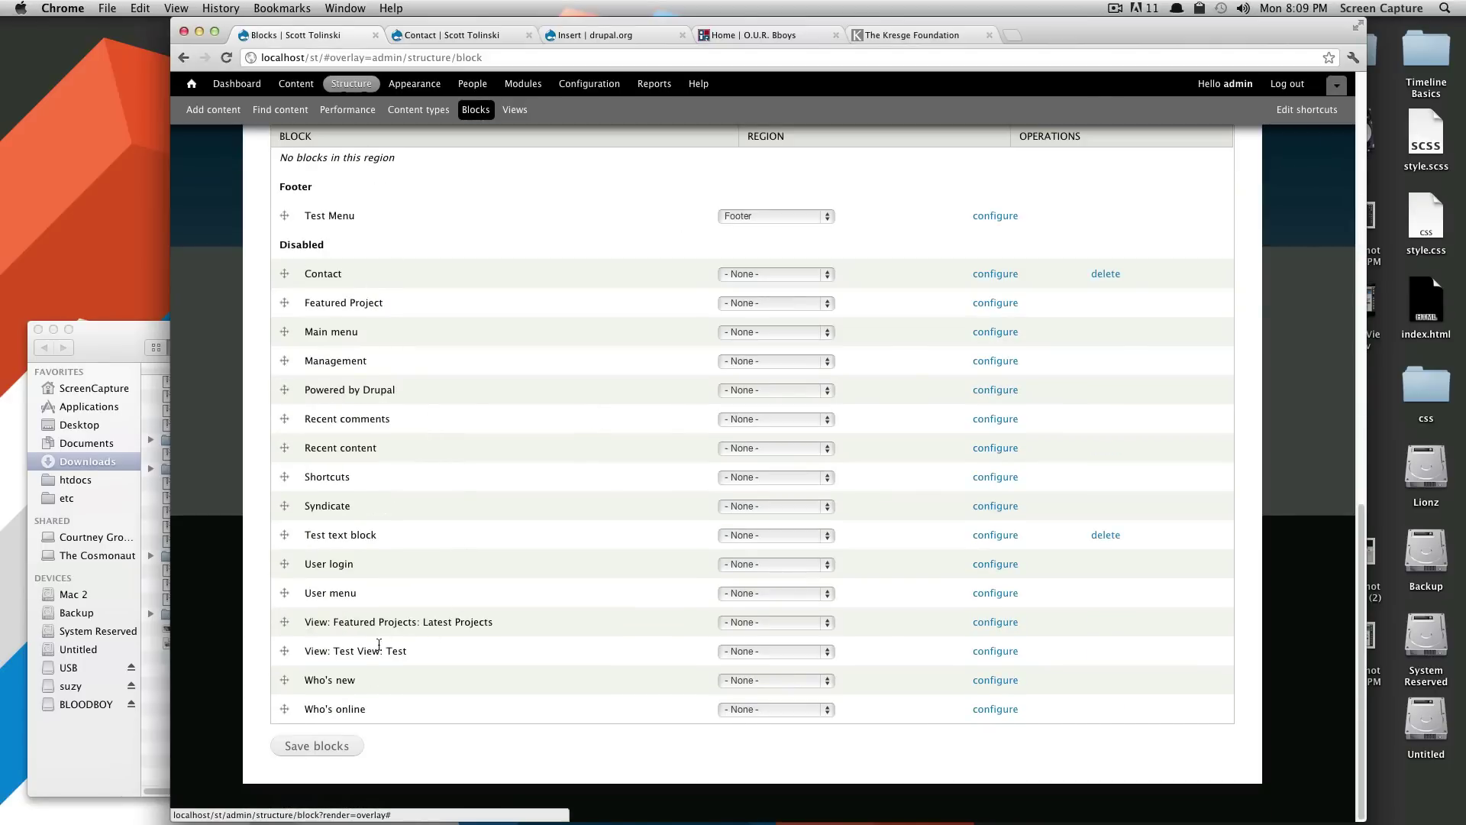
{"action": "double_click", "coordinate": [315, 651]}
{"action": "left_click_drag", "start_coordinate": [357, 651], "coordinate": [407, 651]}
{"action": "left_click", "coordinate": [422, 653]}
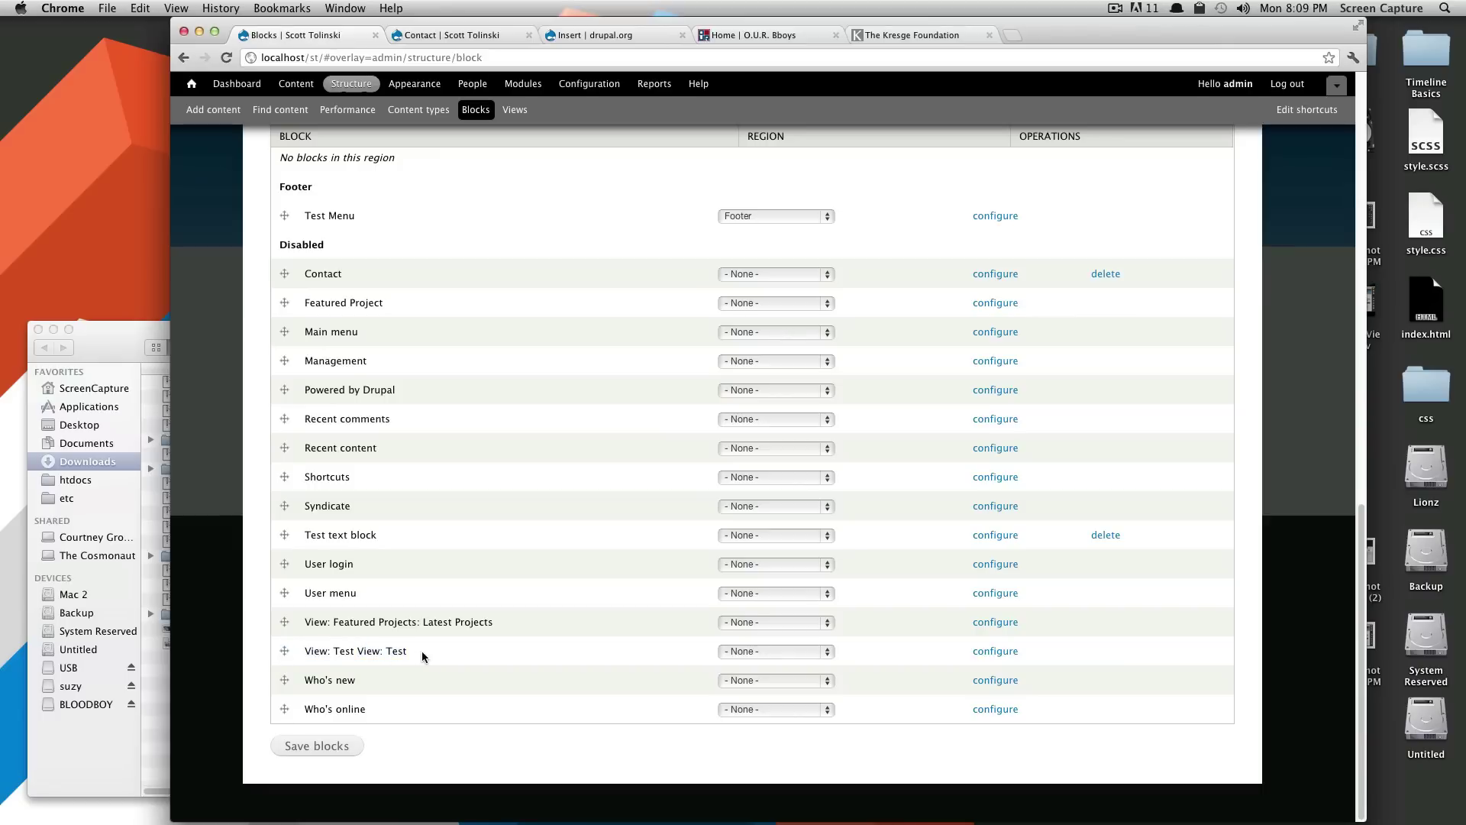
{"action": "left_click", "coordinate": [804, 654]}
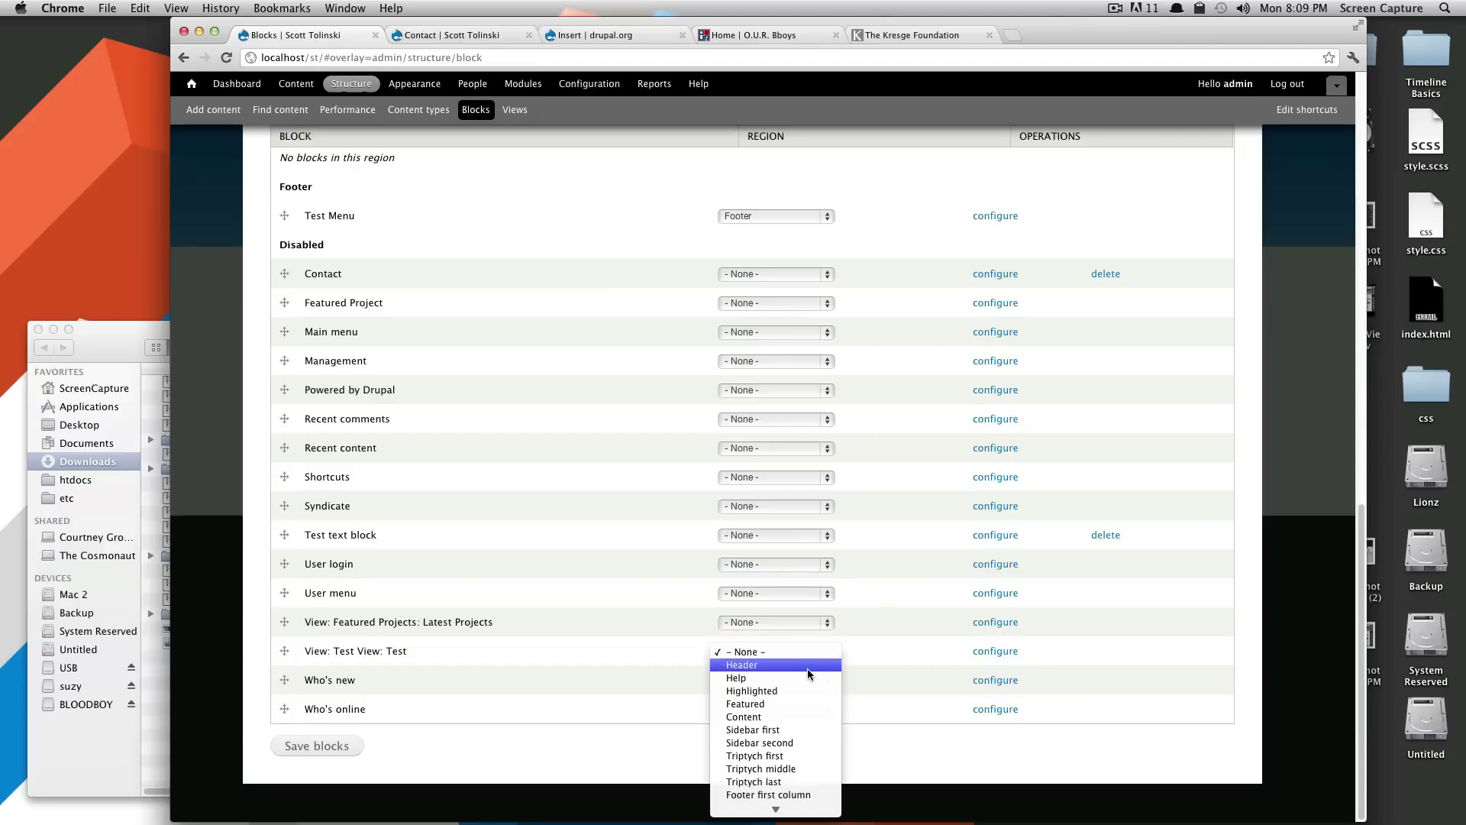
{"action": "left_click", "coordinate": [802, 716]}
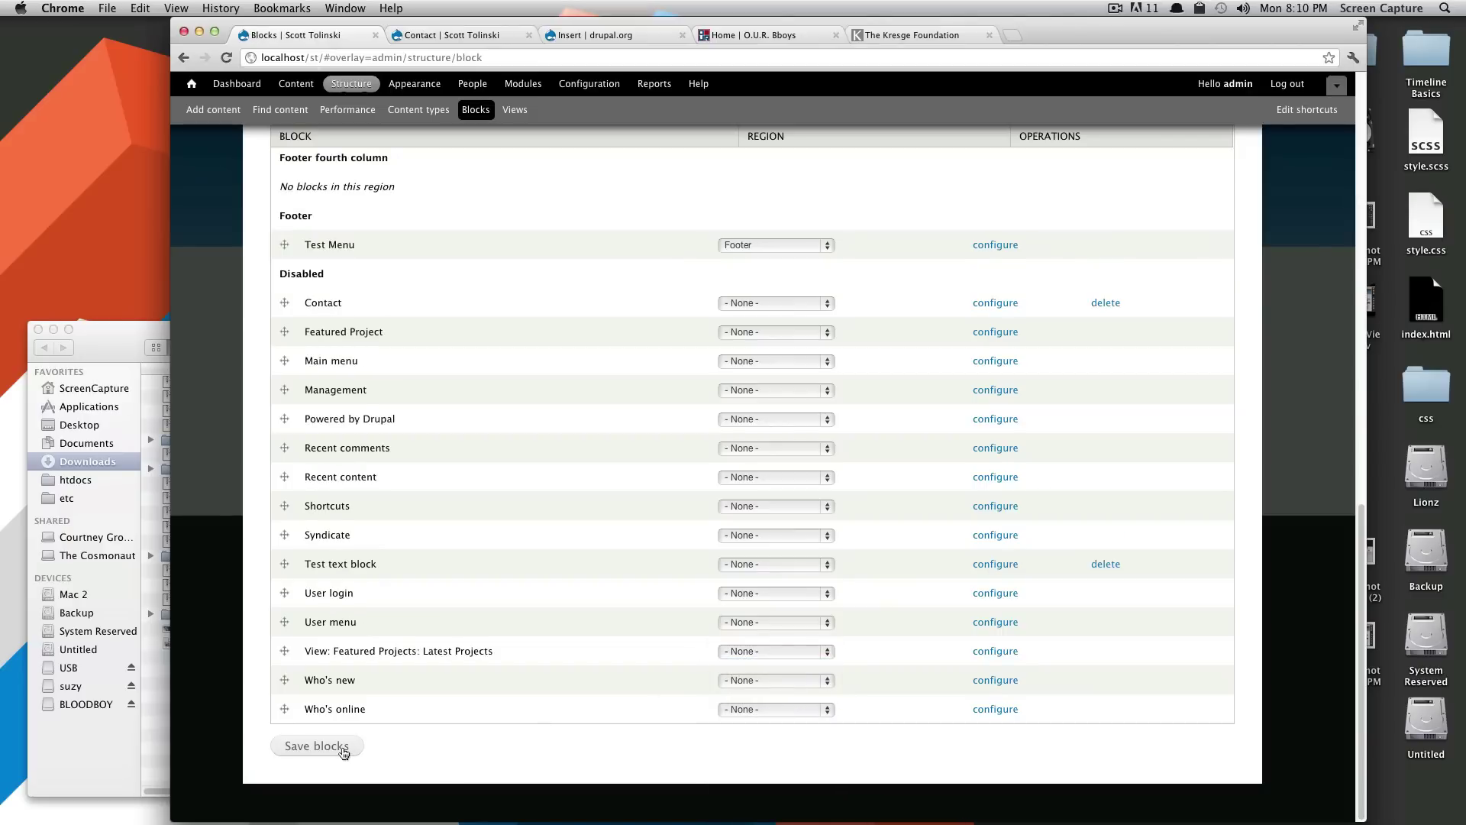
Move the block into the Sidebar first region instead and save the blocks
{"action": "scroll", "coordinate": [641, 691], "scroll_direction": "up", "scroll_amount": 15}
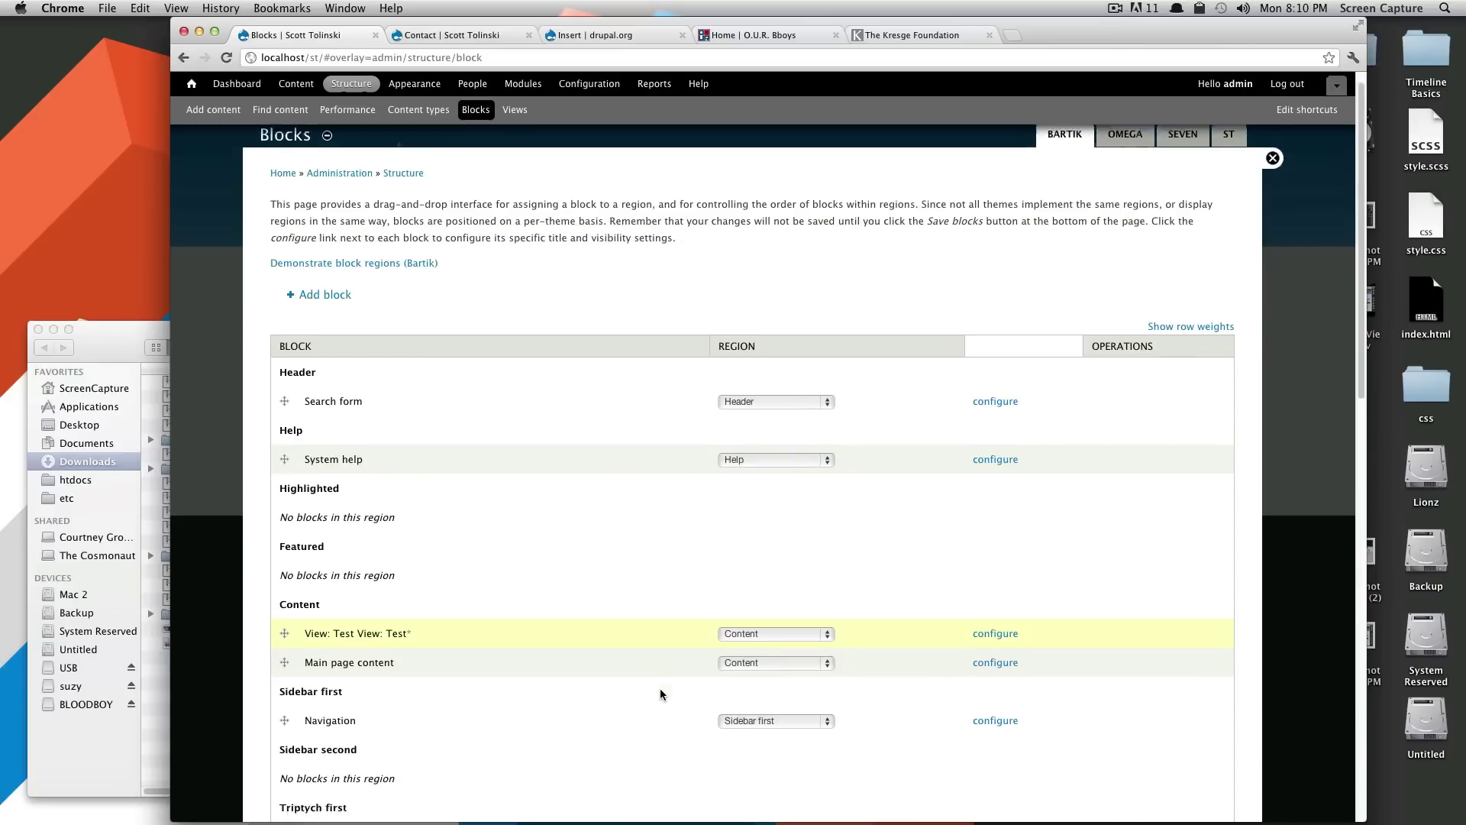
{"action": "scroll", "coordinate": [660, 689], "scroll_direction": "down", "scroll_amount": 1}
{"action": "left_click", "coordinate": [773, 650]}
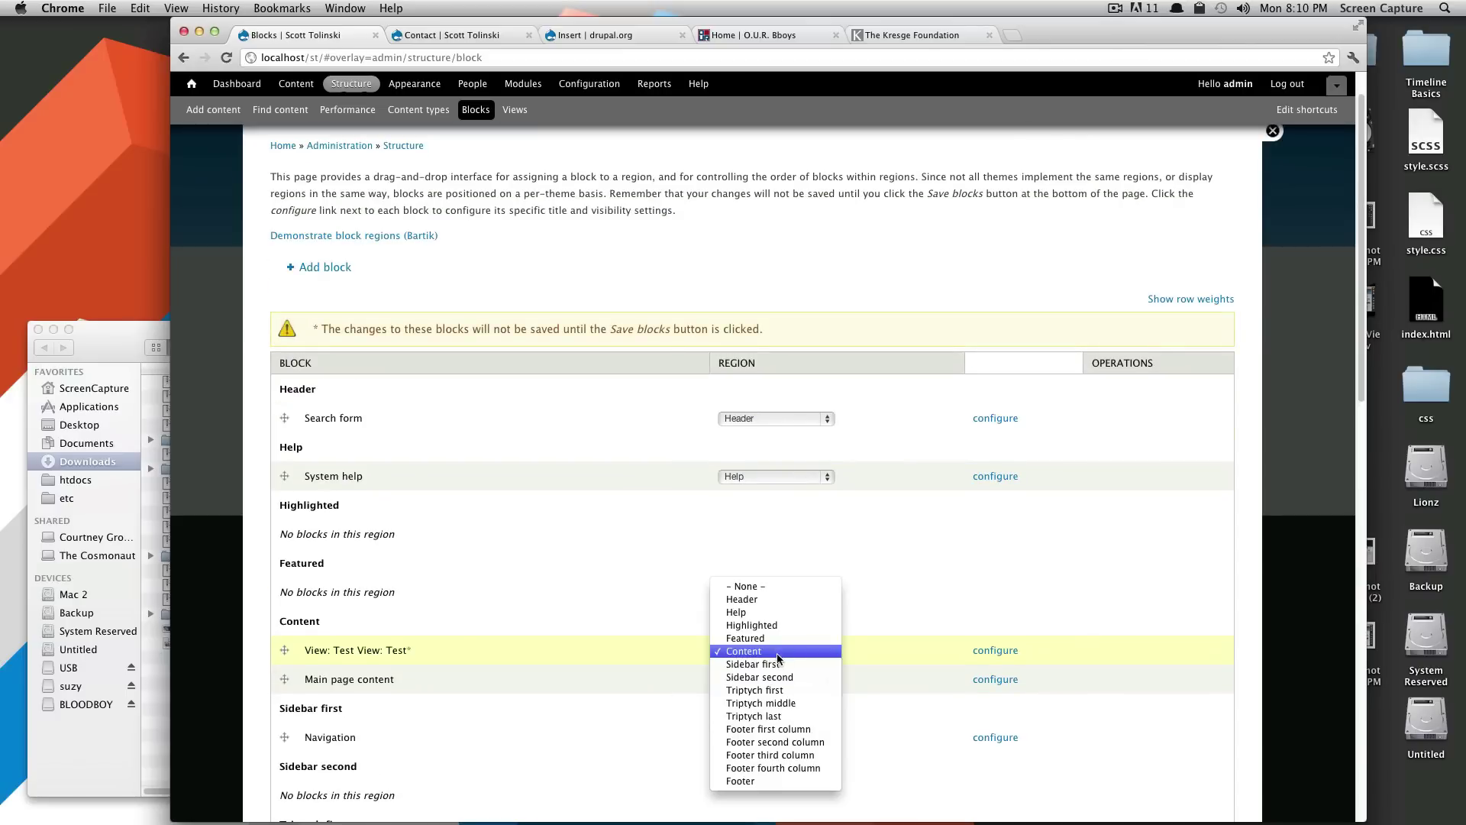
{"action": "left_click", "coordinate": [788, 664]}
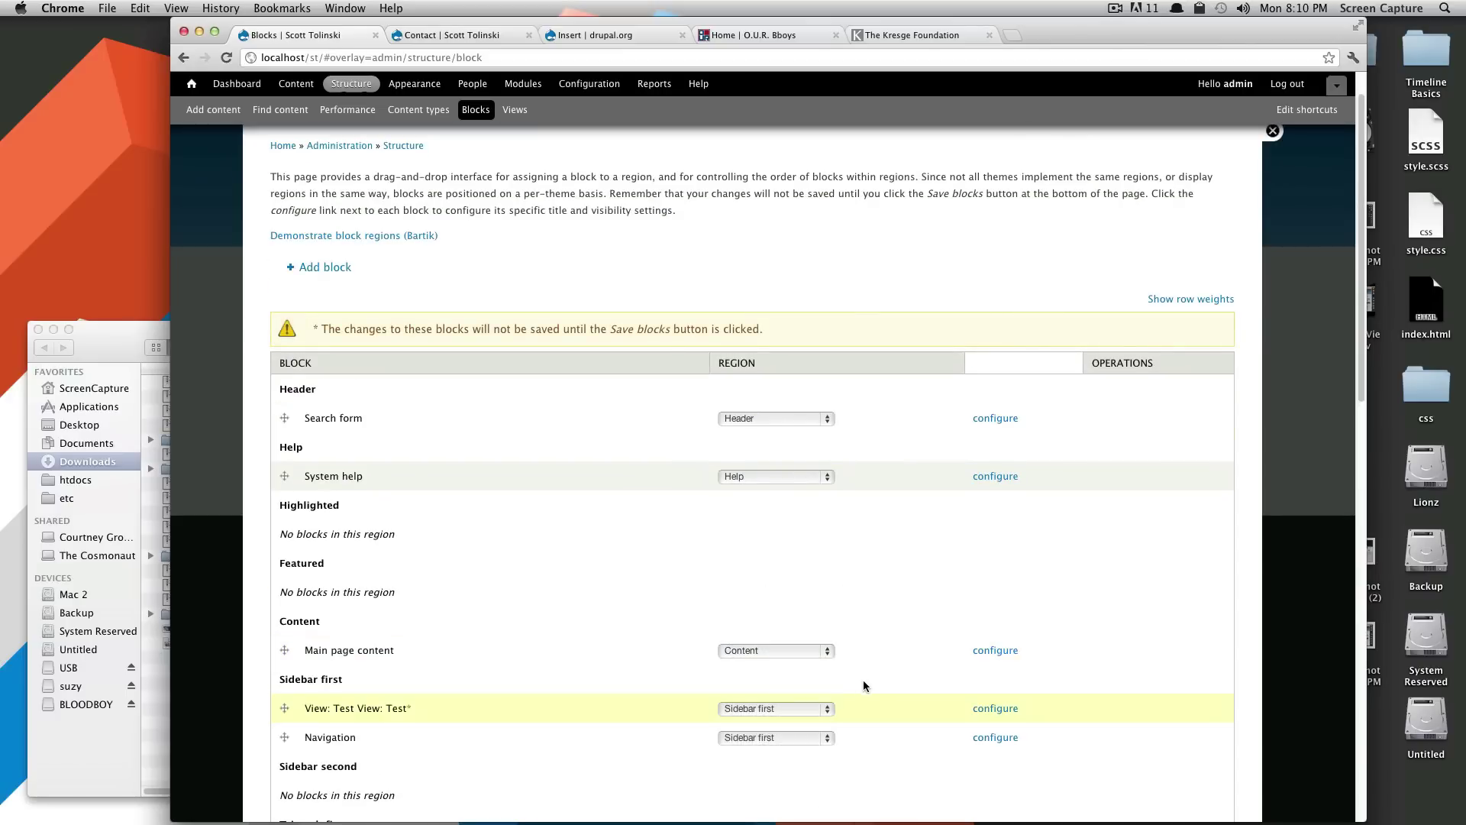
{"action": "scroll", "coordinate": [359, 732], "scroll_direction": "down", "scroll_amount": 2}
{"action": "scroll", "coordinate": [356, 718], "scroll_direction": "down", "scroll_amount": 10}
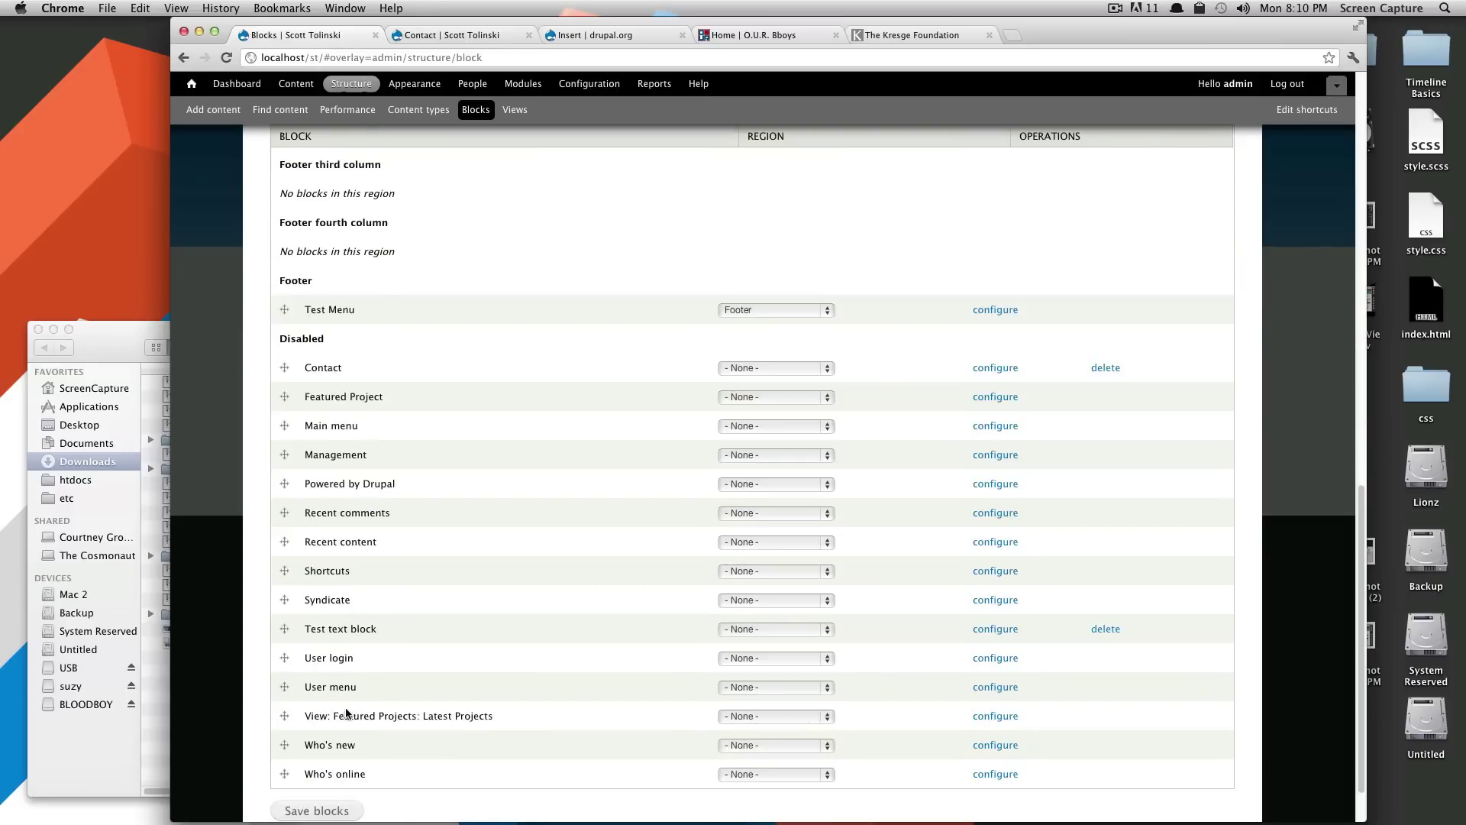
{"action": "left_click", "coordinate": [316, 746]}
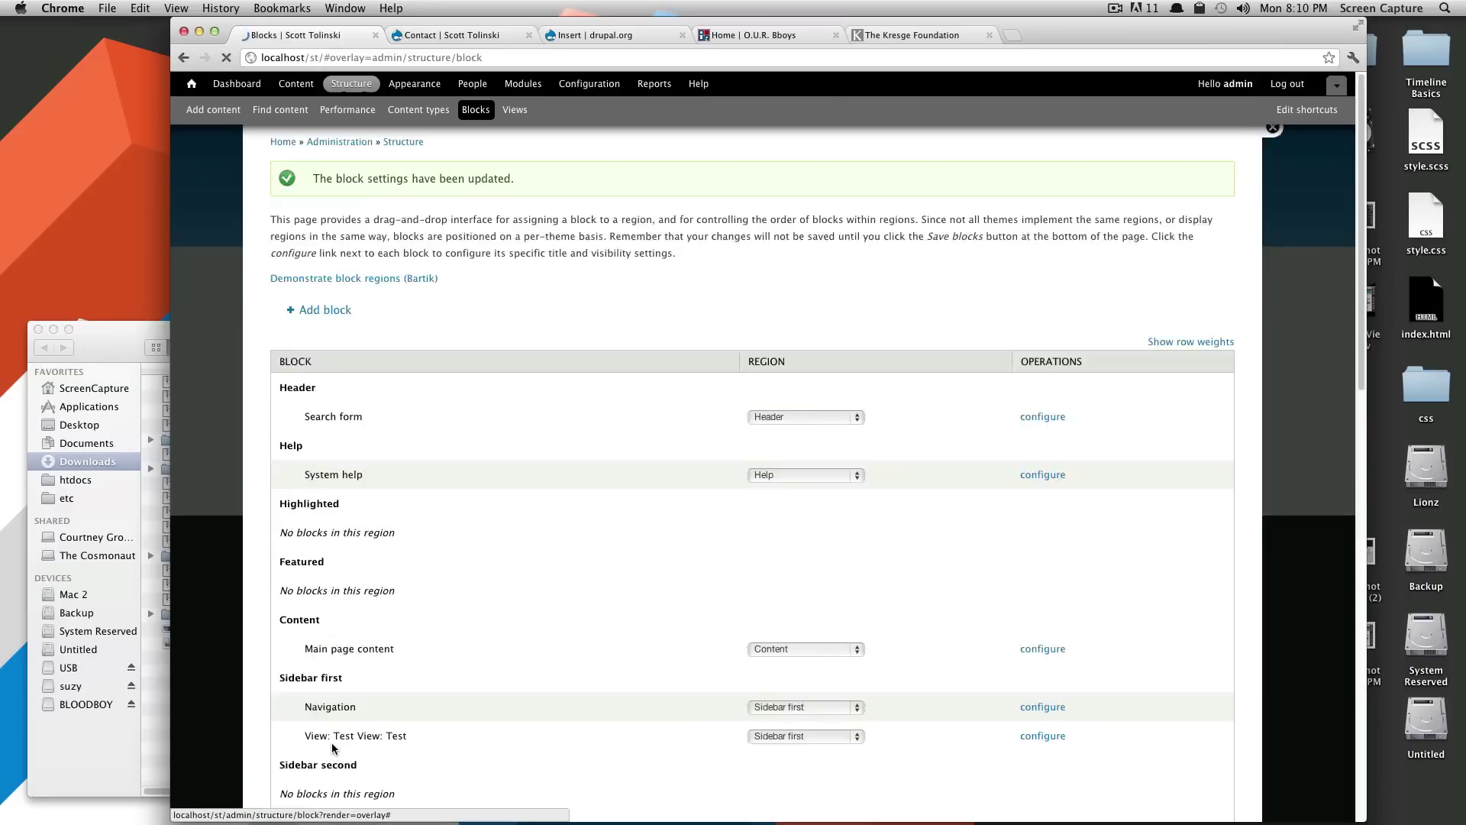
{"action": "left_click", "coordinate": [1272, 179]}
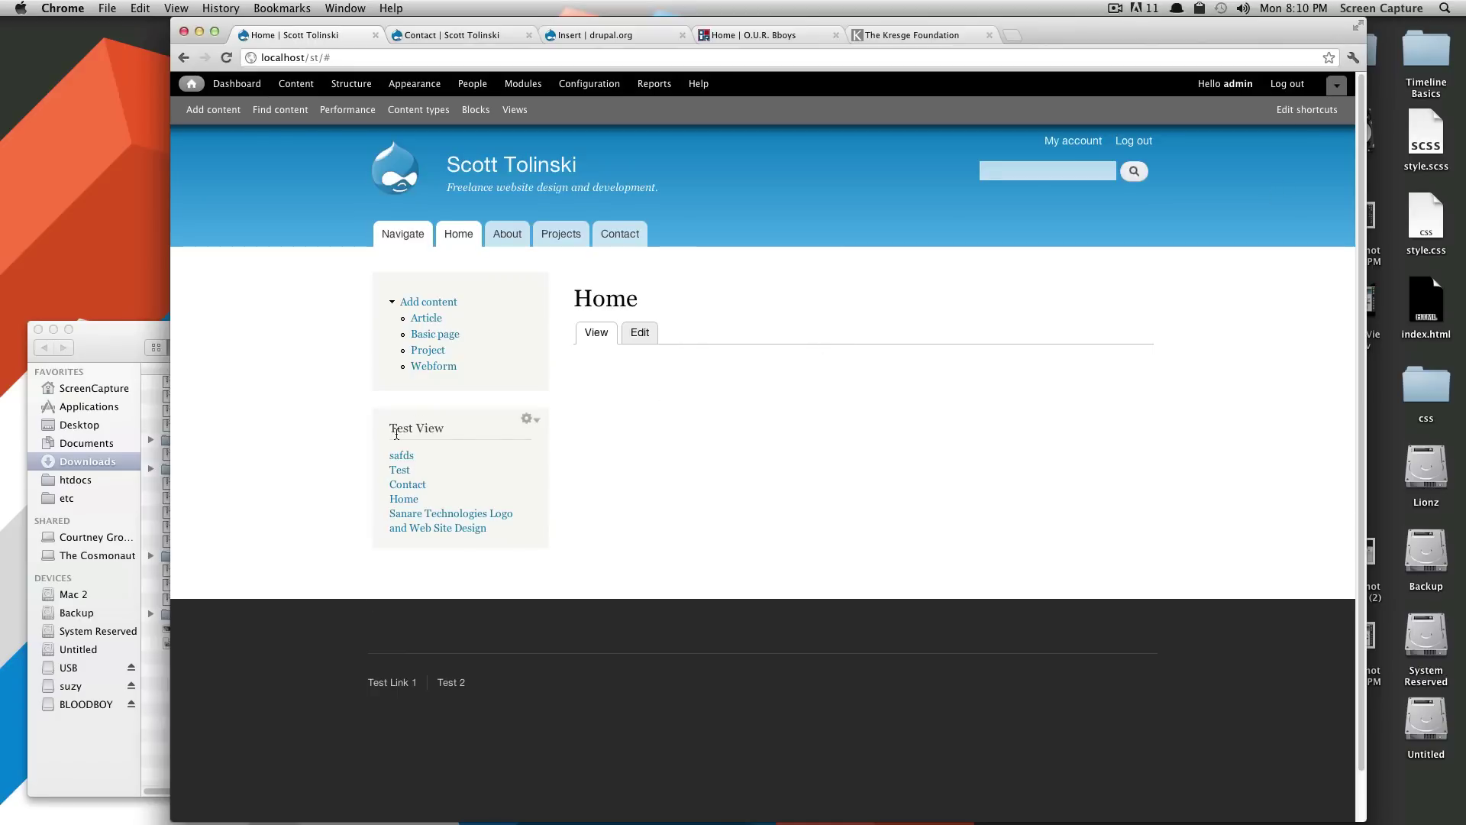
{"action": "mouse_move", "coordinate": [396, 434]}
{"action": "left_mouse_down"}
{"action": "mouse_move", "coordinate": [442, 435]}
{"action": "mouse_move", "coordinate": [371, 431]}
{"action": "left_mouse_up"}
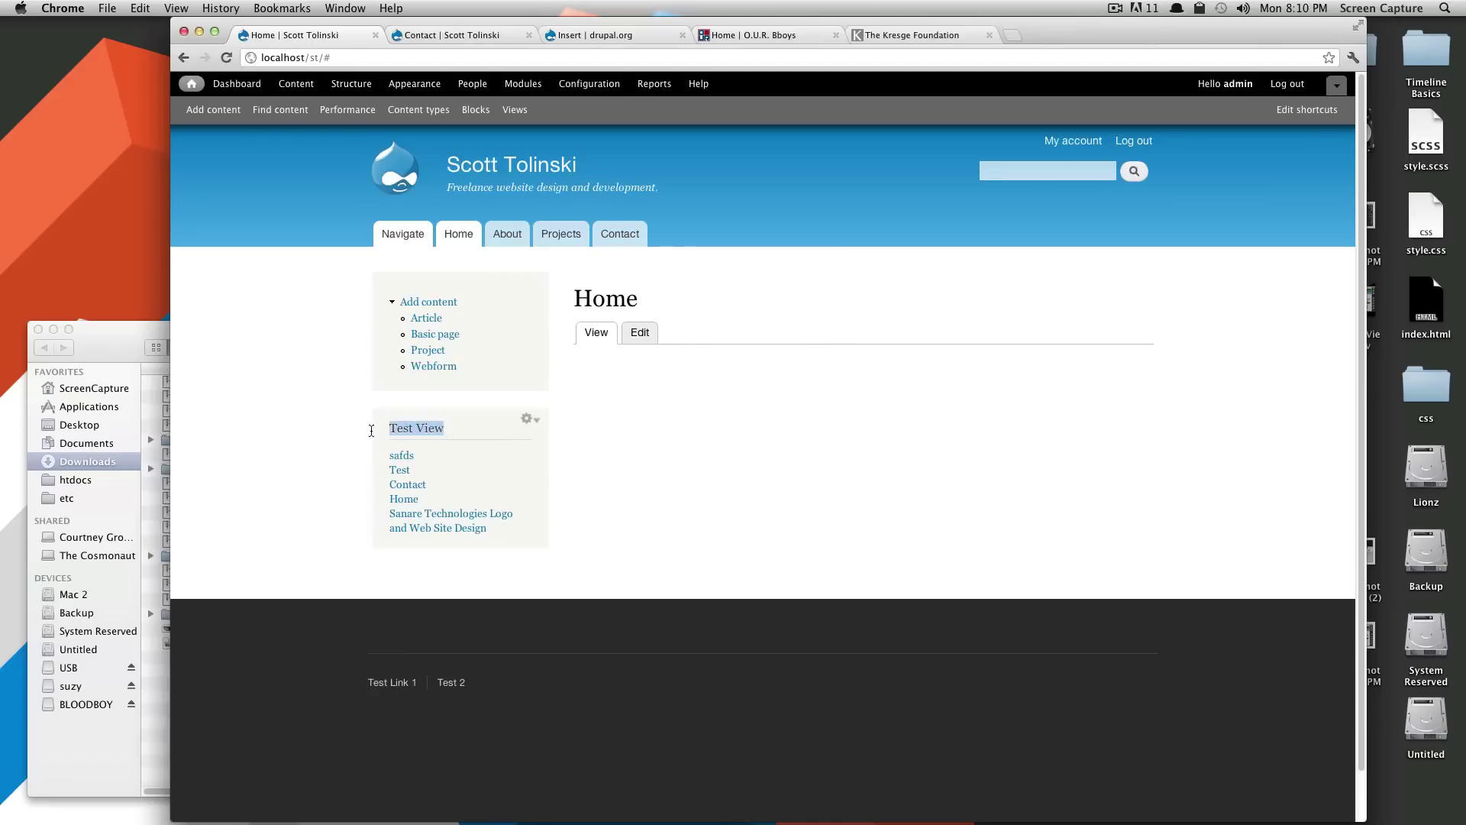
{"action": "left_click", "coordinate": [424, 430]}
Drag 'View: Test View: Test' above Navigation in Sidebar first, save the blocks, and close the overlay
{"action": "left_click", "coordinate": [469, 110]}
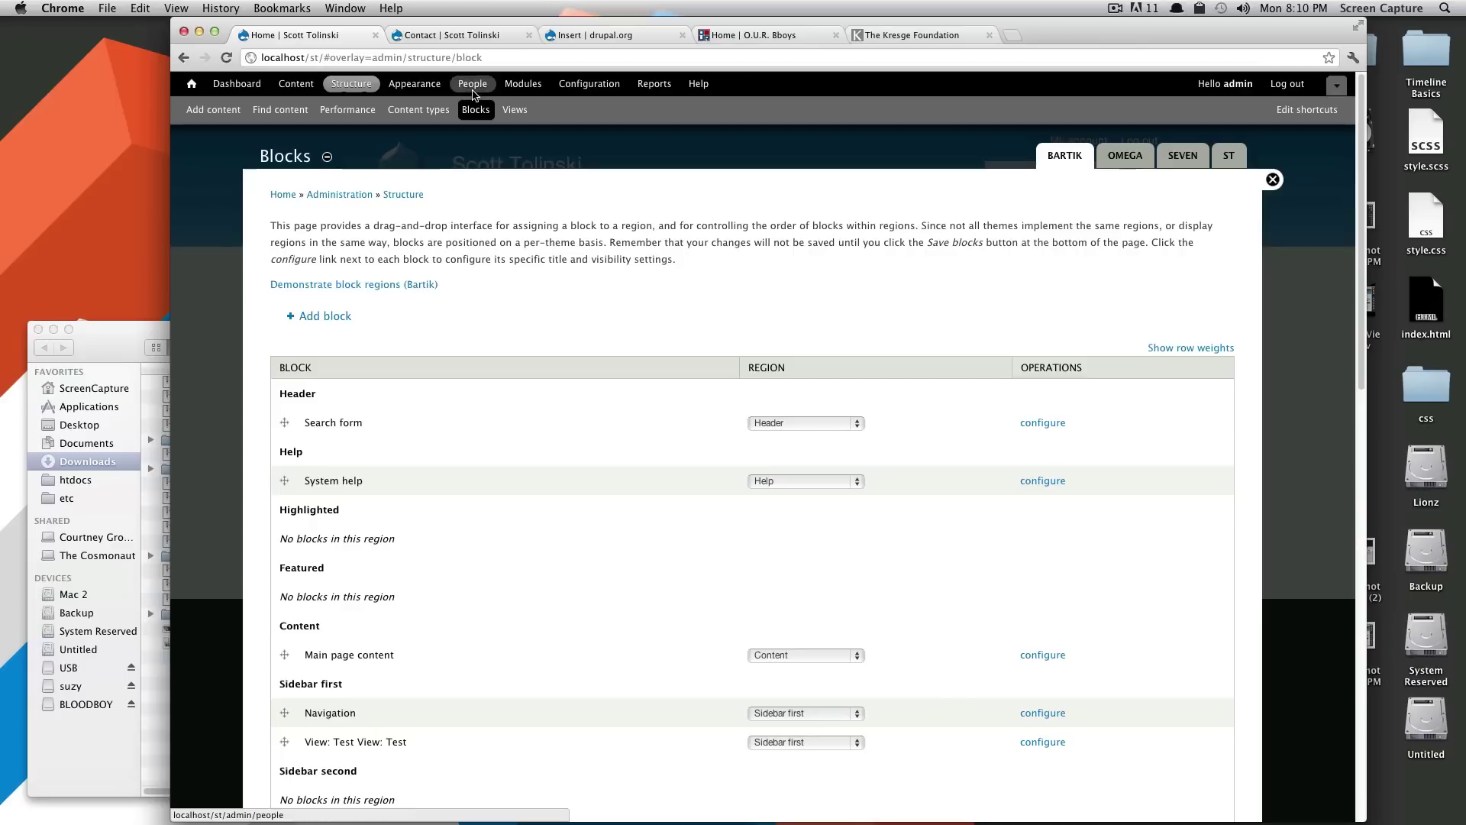
{"action": "scroll", "coordinate": [642, 764], "scroll_direction": "down", "scroll_amount": 3}
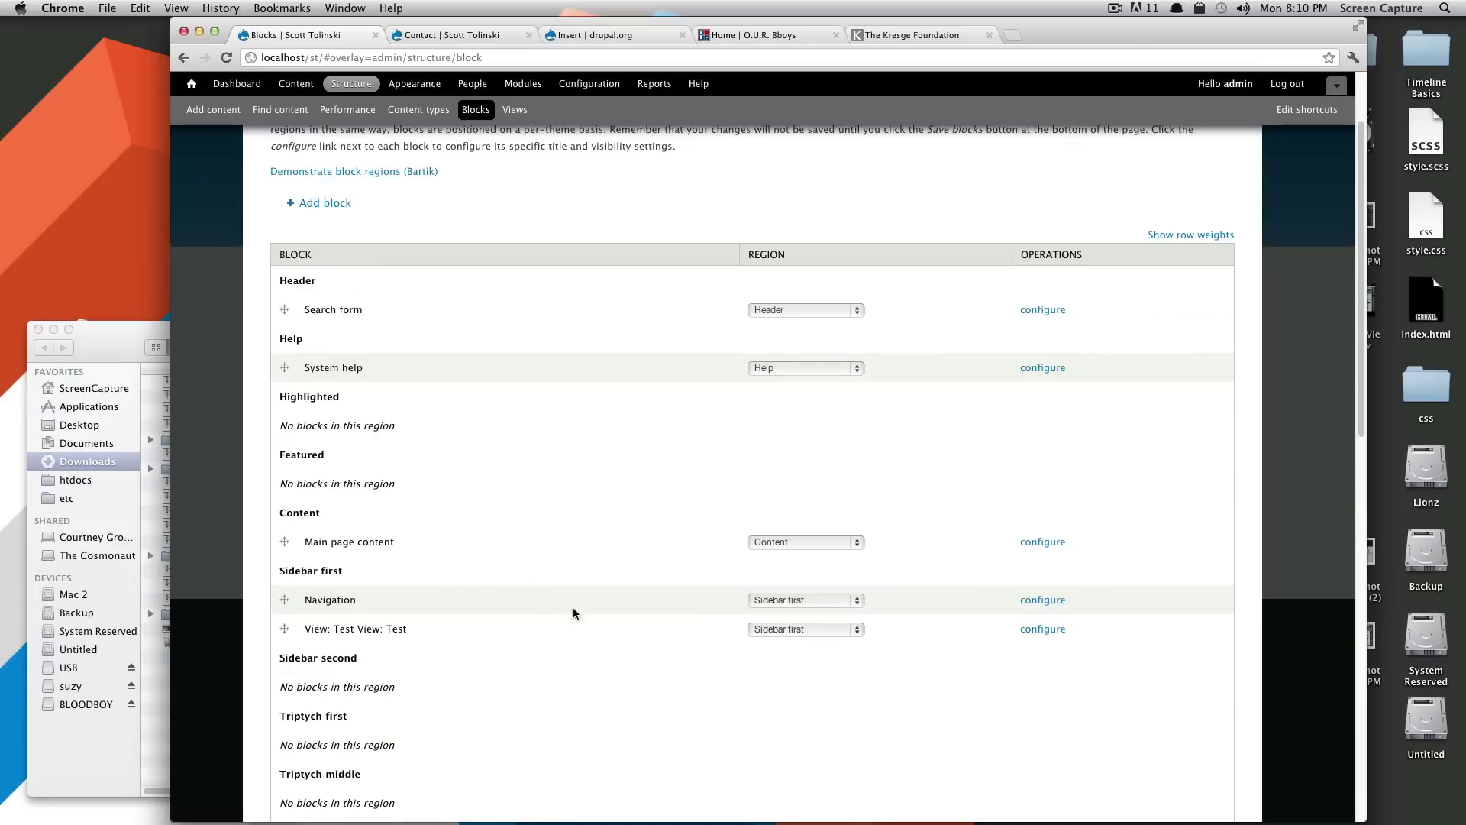
{"action": "scroll", "coordinate": [932, 717], "scroll_direction": "down", "scroll_amount": 4}
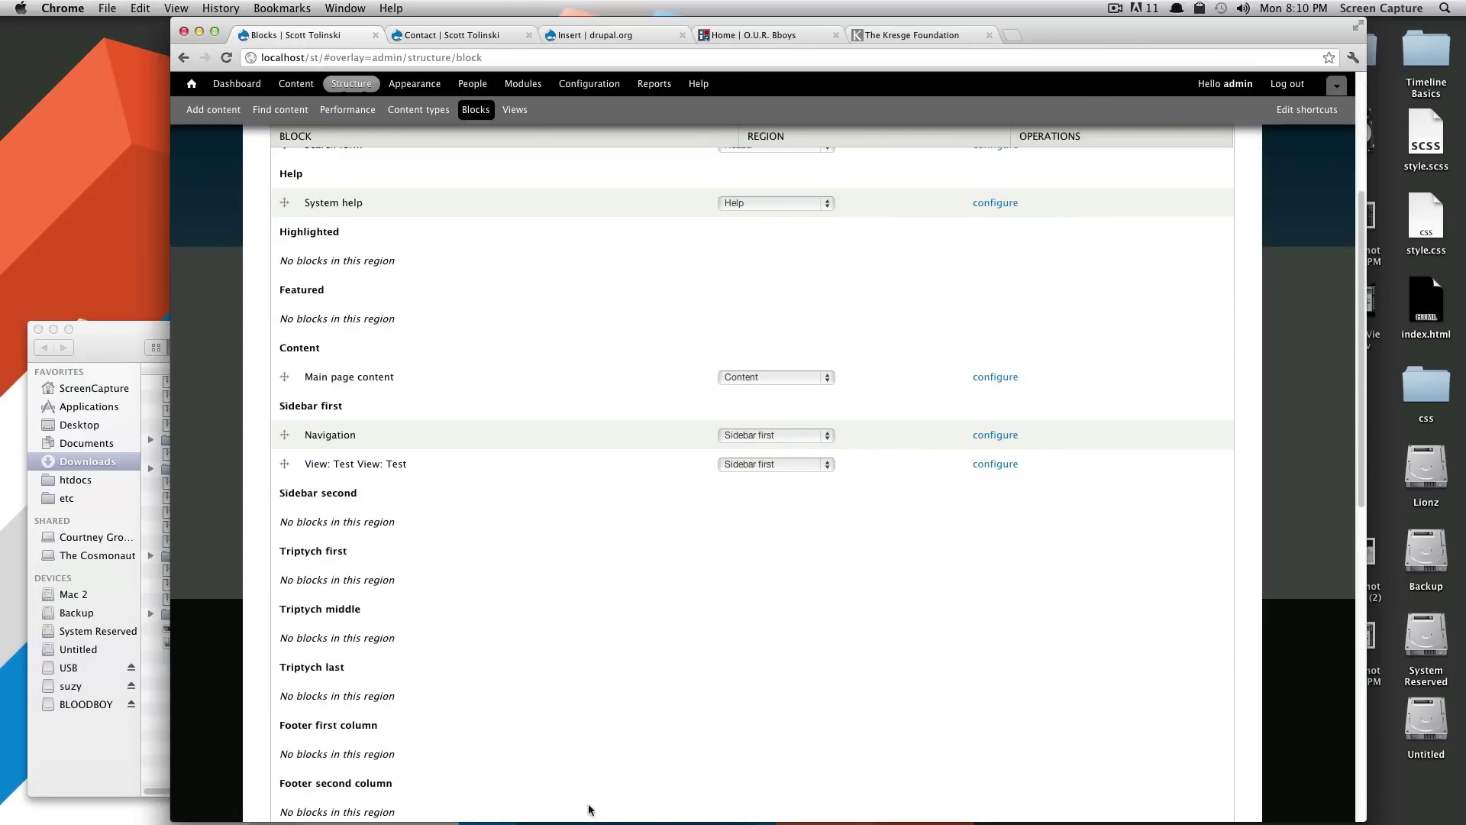
{"action": "scroll", "coordinate": [584, 688], "scroll_direction": "down", "scroll_amount": 3}
{"action": "scroll", "coordinate": [565, 642], "scroll_direction": "up", "scroll_amount": 3}
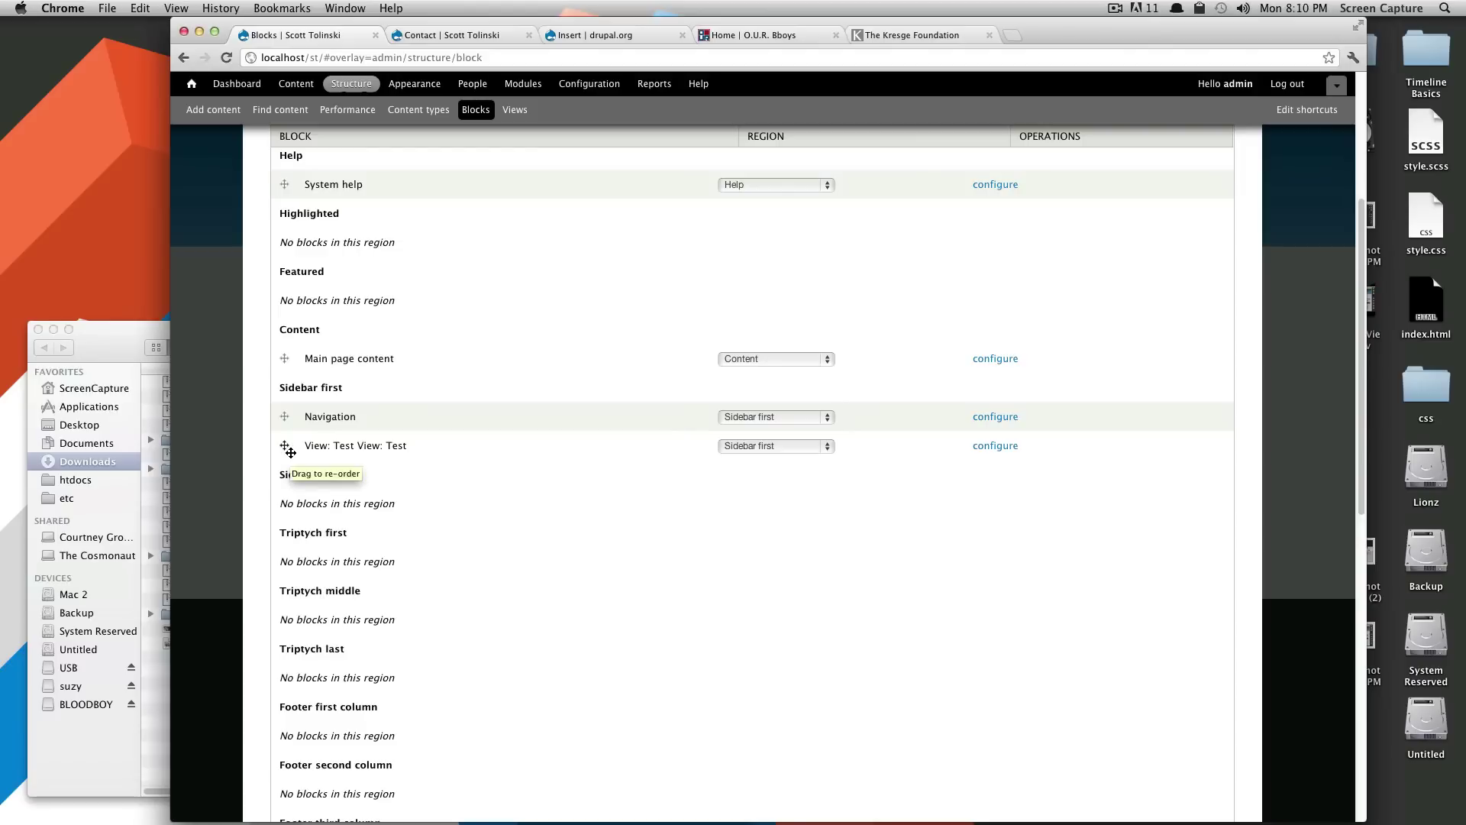
{"action": "left_click_drag", "start_coordinate": [284, 446], "coordinate": [317, 434]}
{"action": "scroll", "coordinate": [420, 511], "scroll_direction": "down", "scroll_amount": 10}
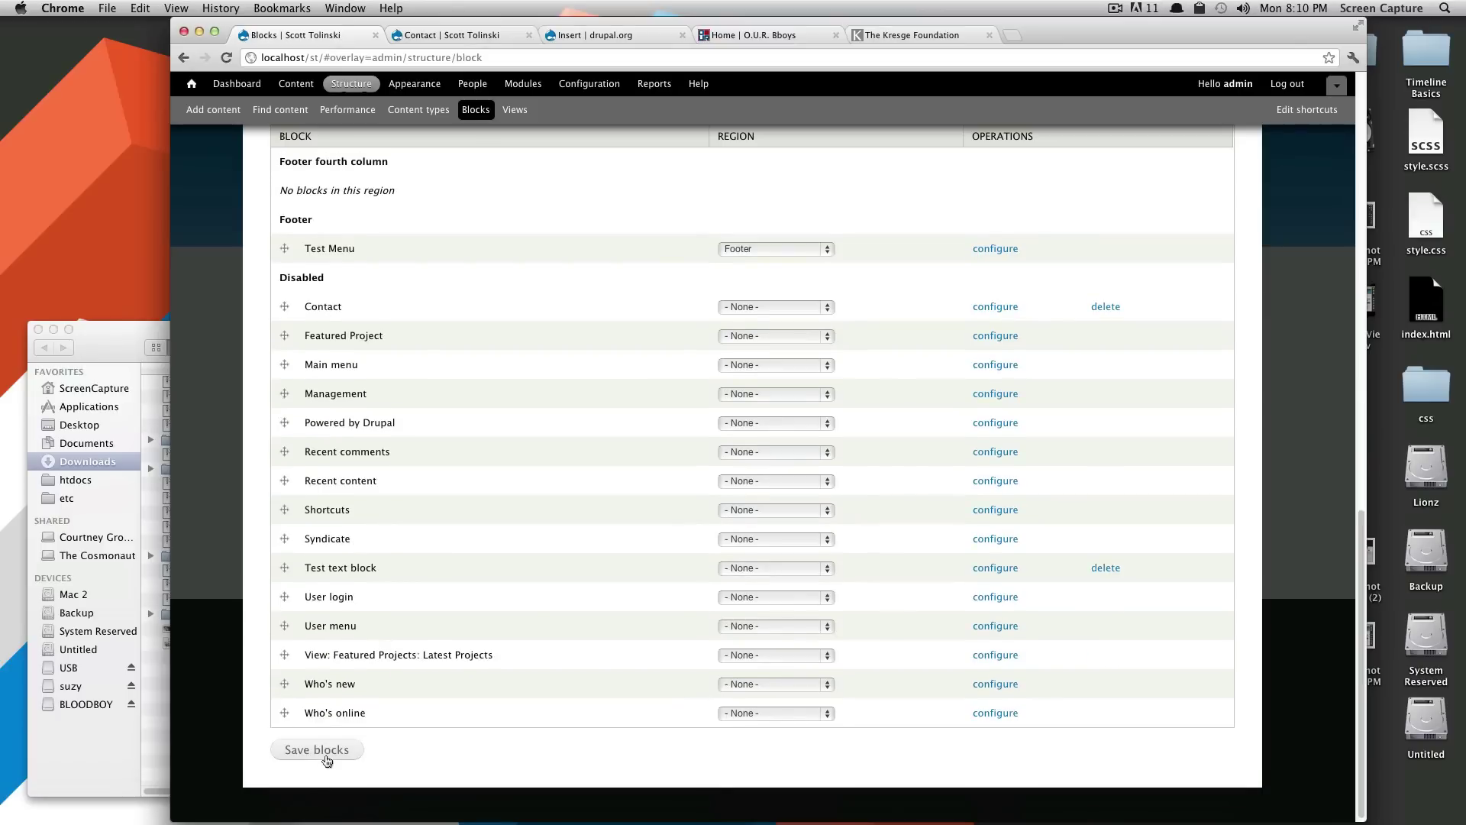
{"action": "left_click", "coordinate": [319, 750]}
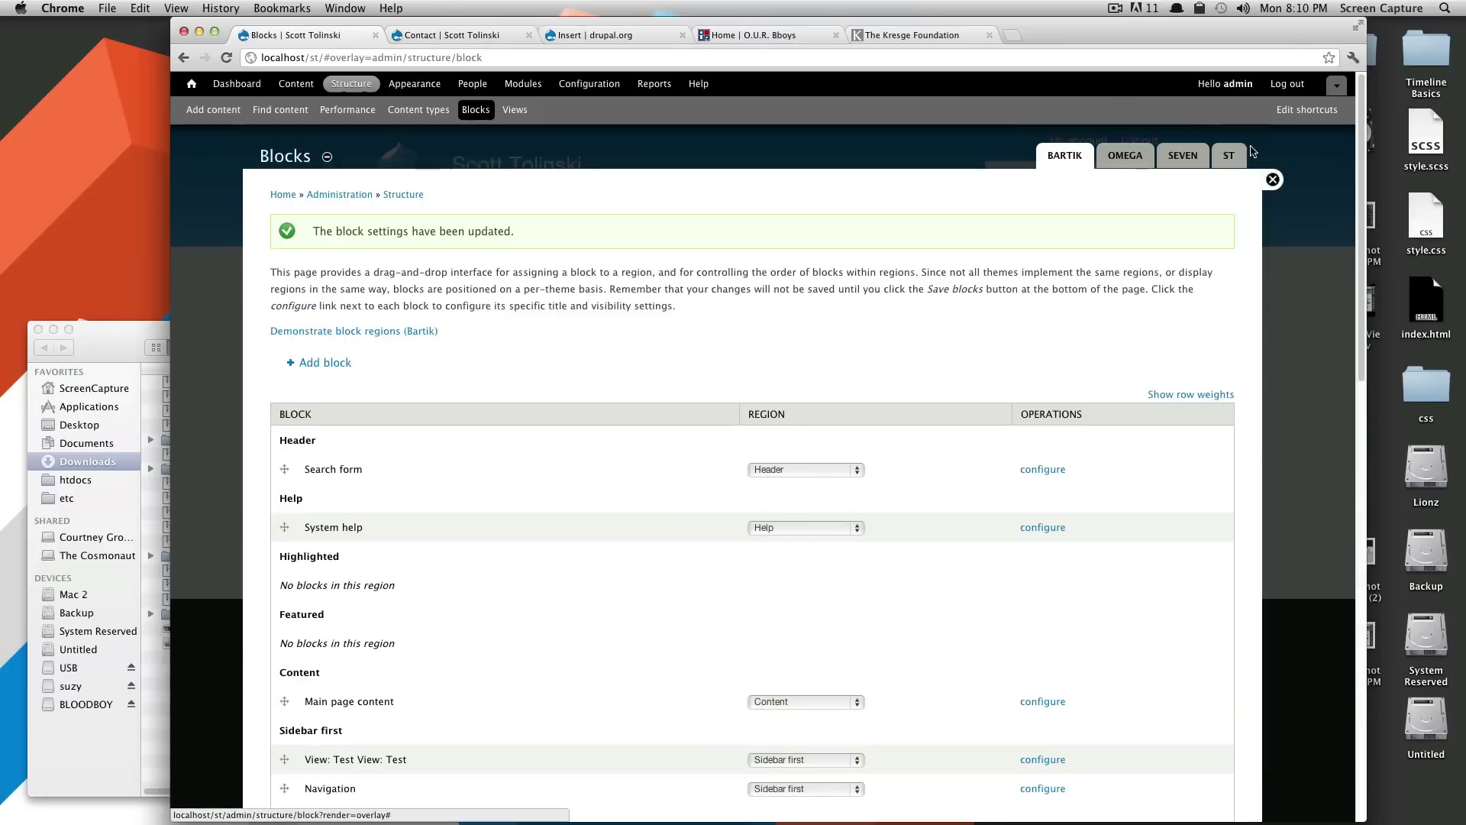
{"action": "left_click", "coordinate": [1273, 179]}
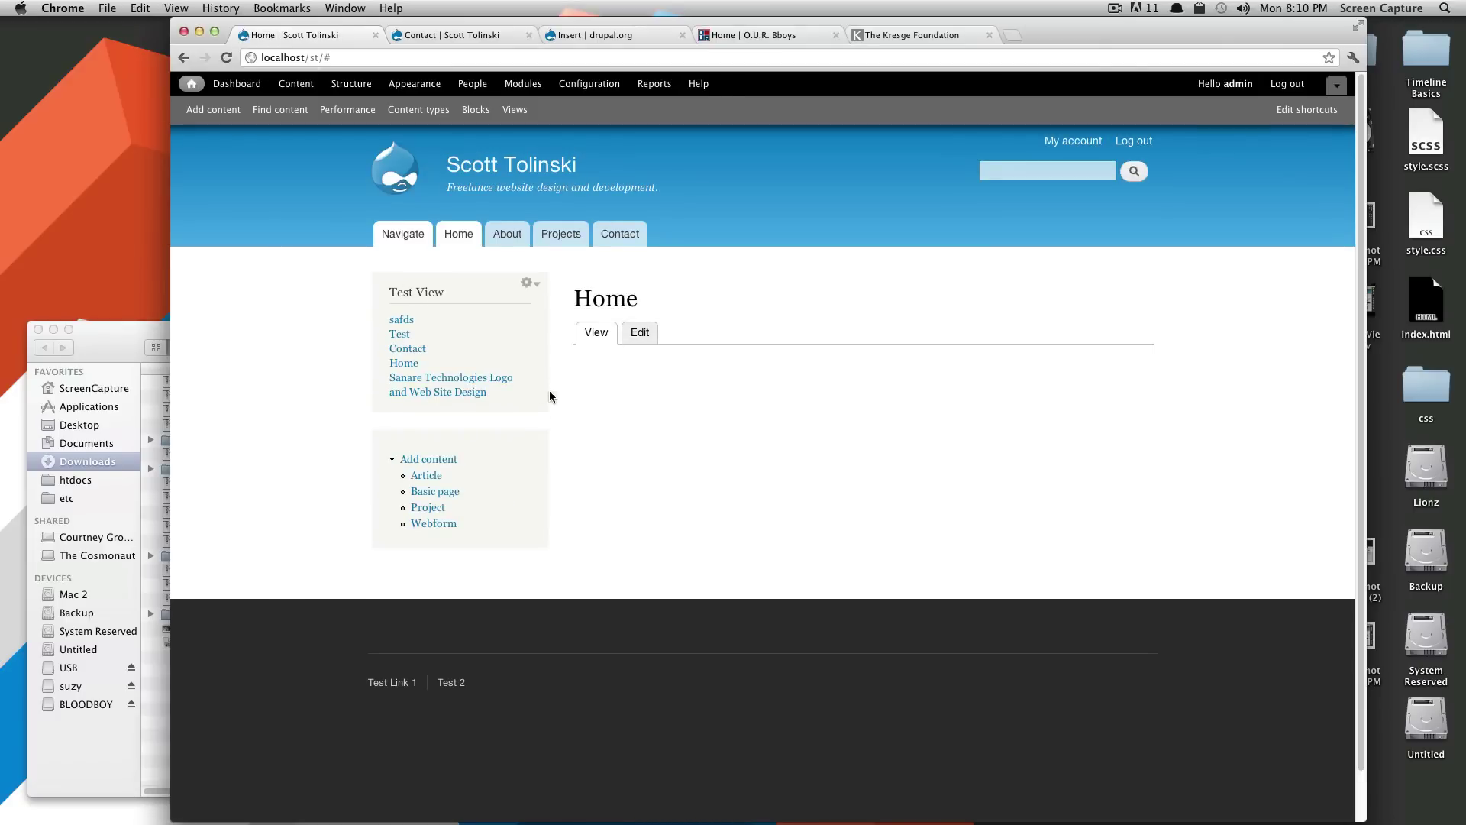
{"action": "left_click_drag", "start_coordinate": [550, 396], "coordinate": [388, 289]}
{"action": "left_click", "coordinate": [583, 420]}
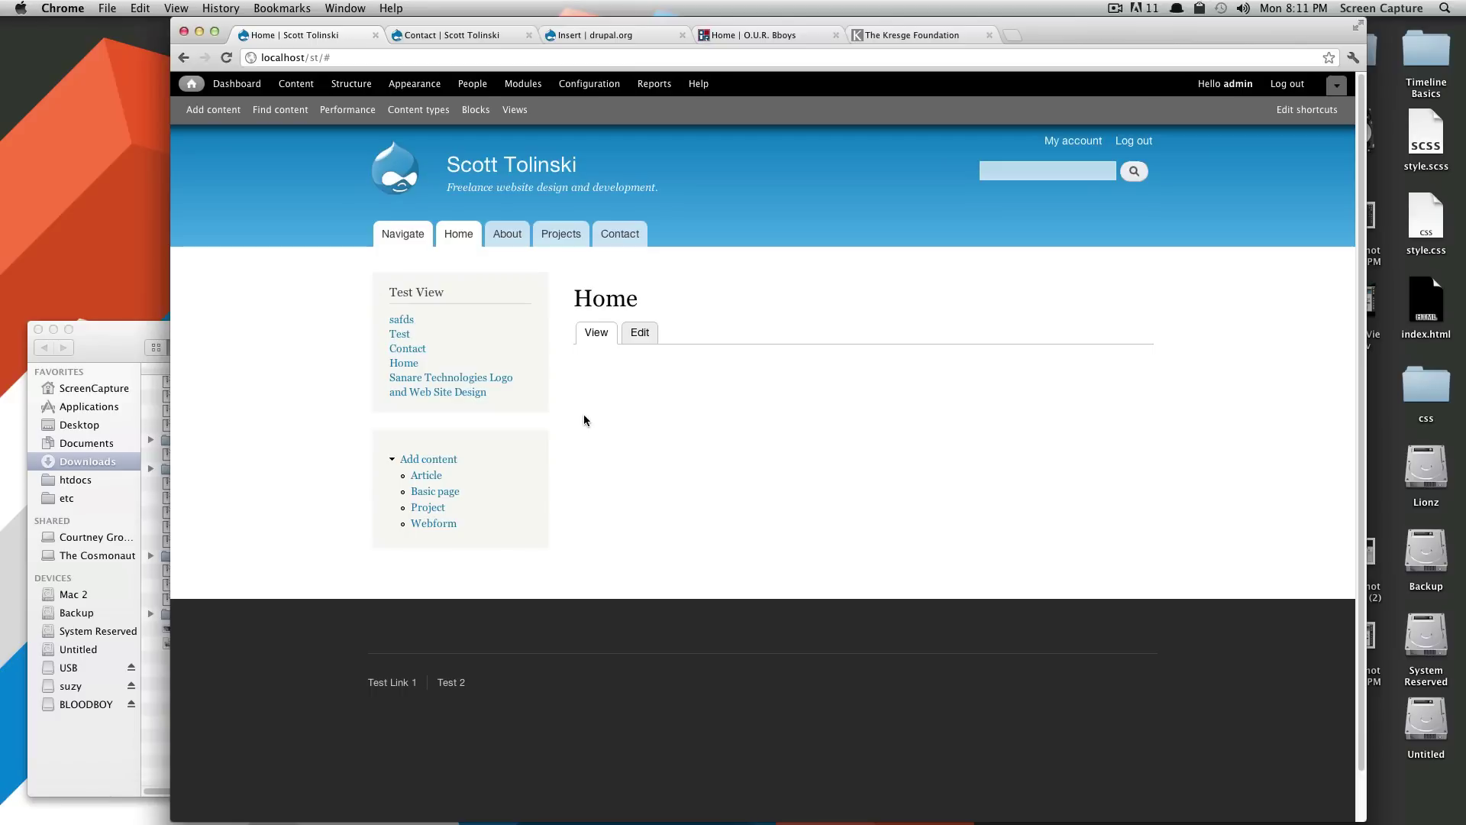